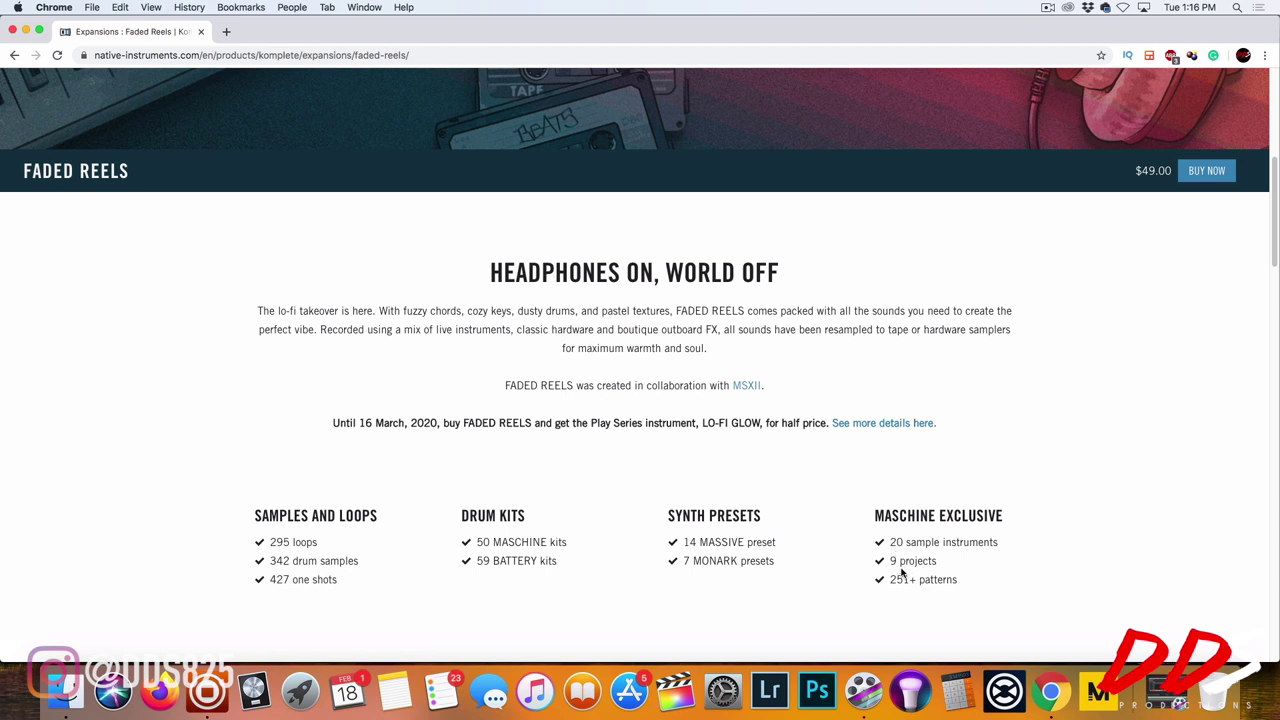
# Review the Faded Reels product page for its description, included content, additional information and system requirements
pyautogui.scroll(-5, 849, 562)
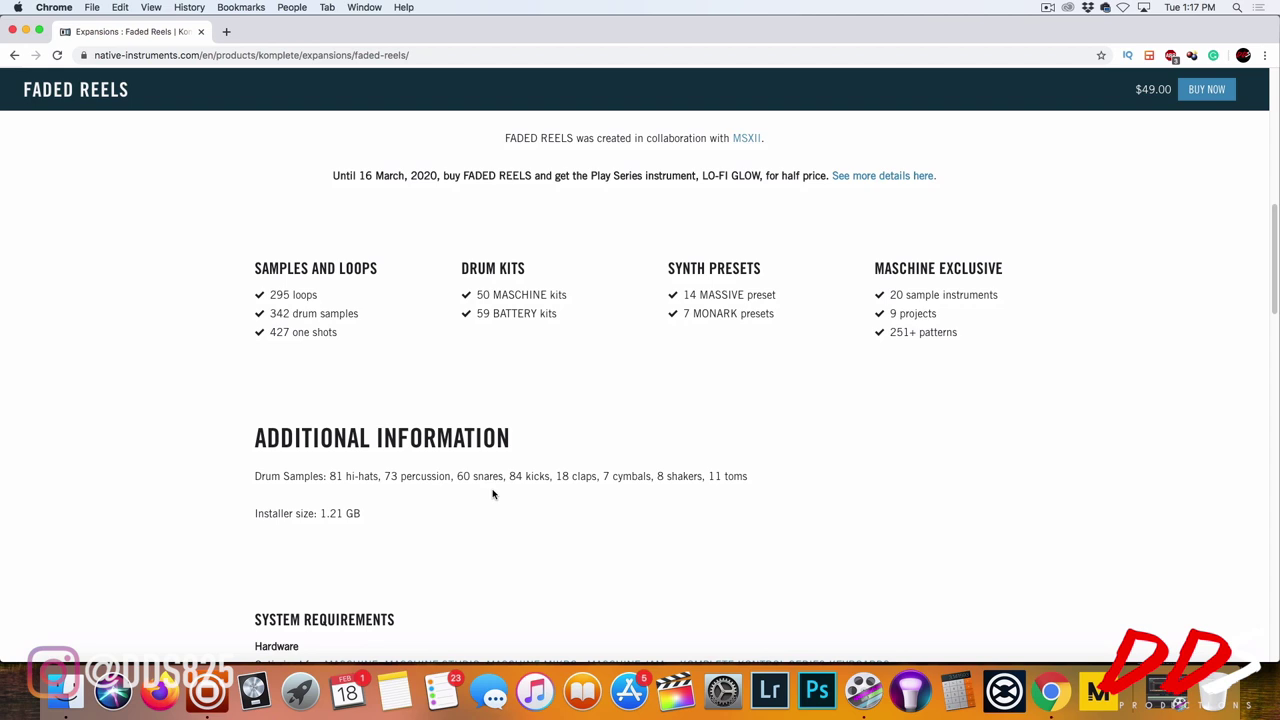
pyautogui.scroll(-2, 492, 493)
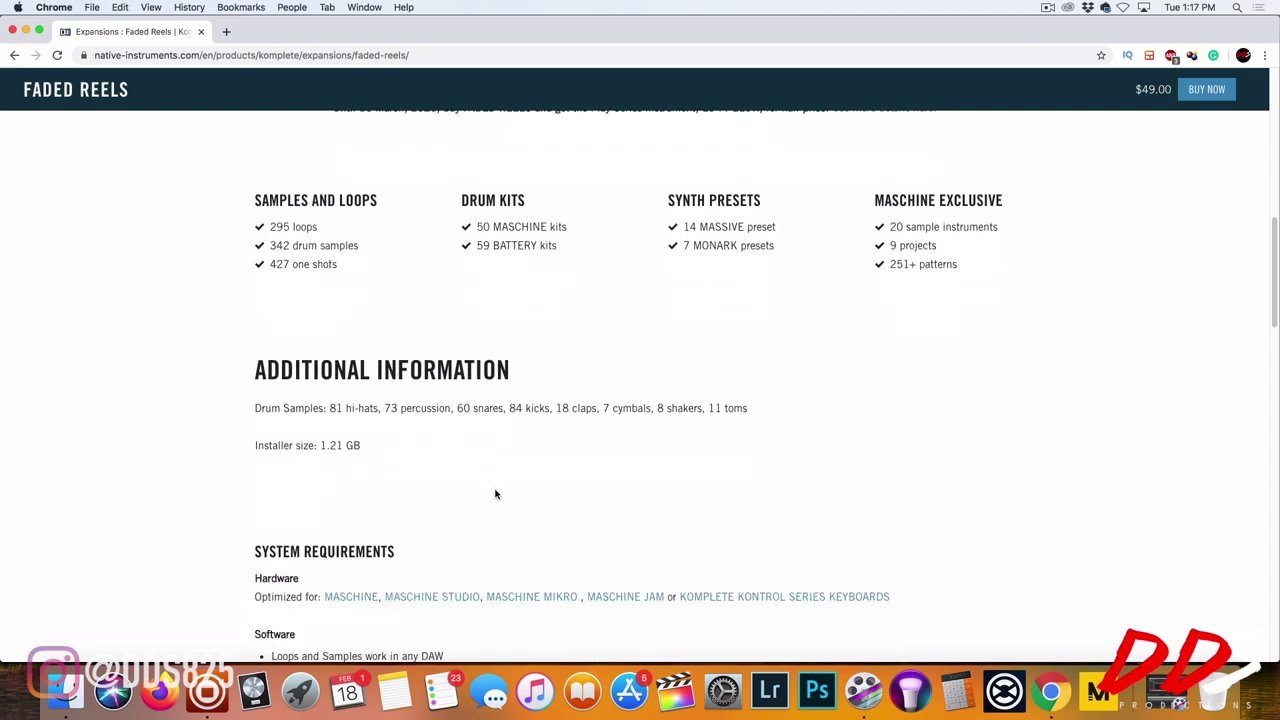
pyautogui.scroll(10, 497, 491)
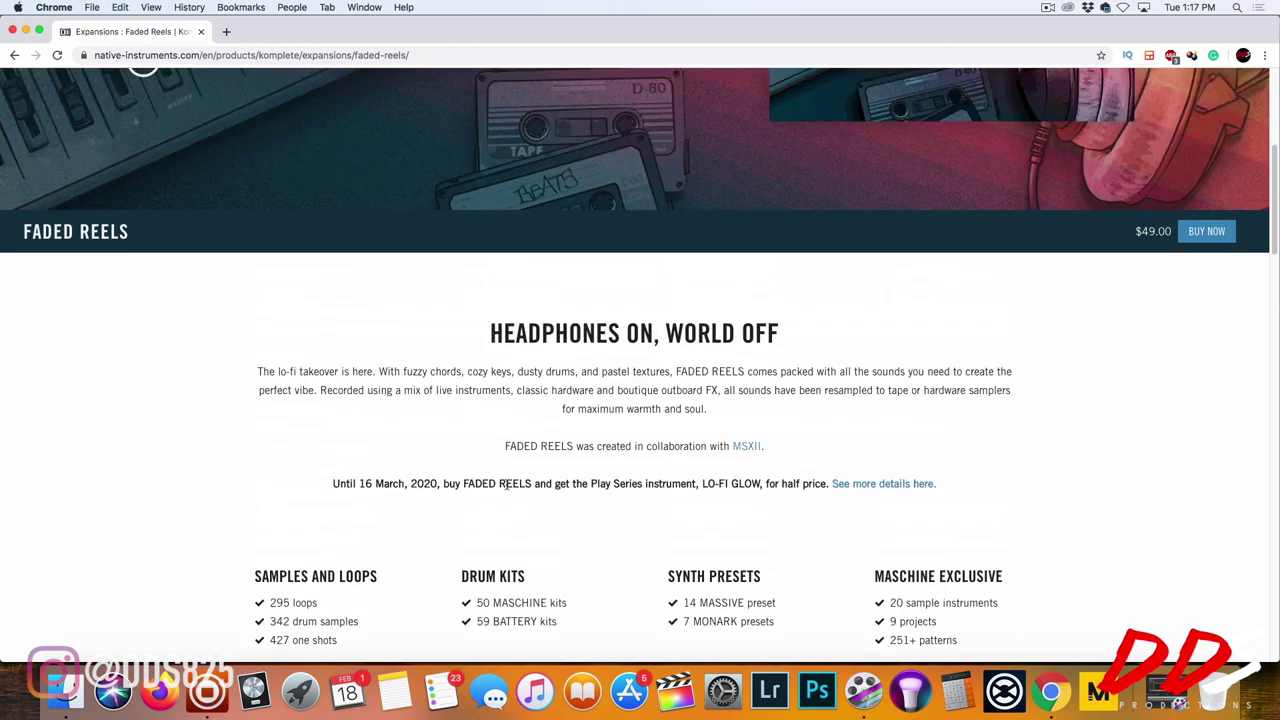
pyautogui.scroll(9, 505, 485)
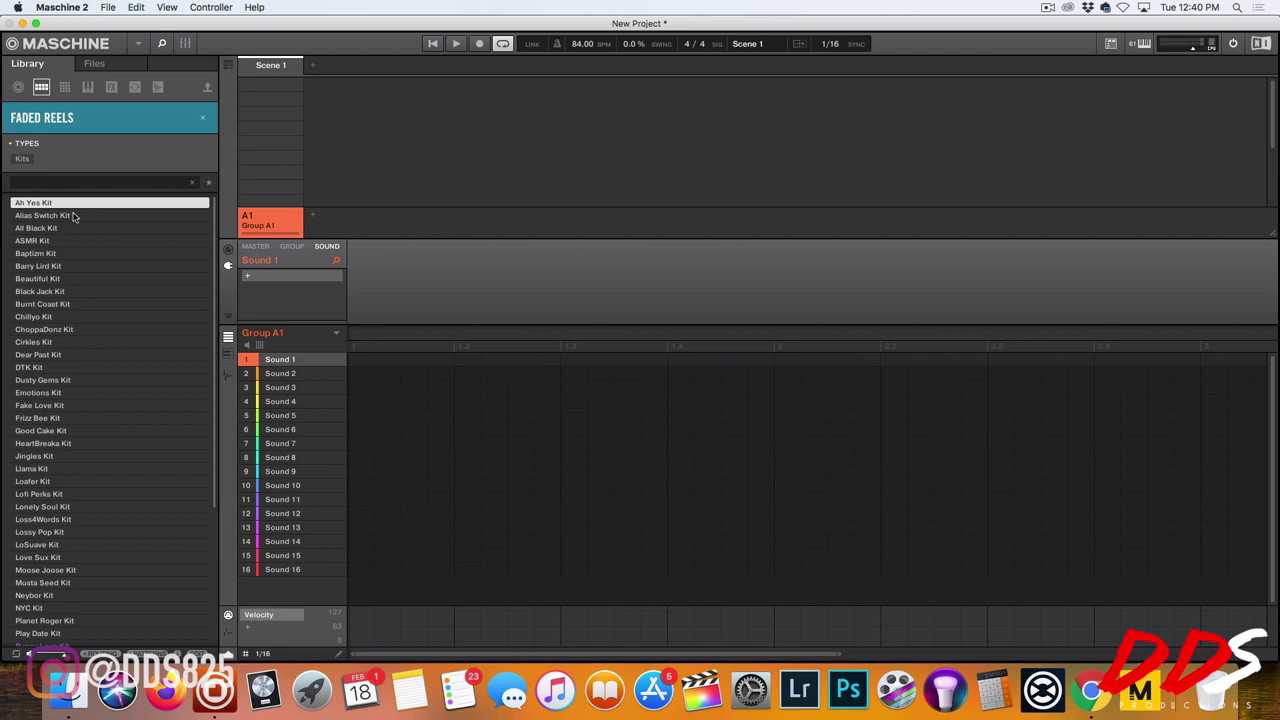
# In Maschine 2's Faded Reels kits, preview Alias Switch, All Black and ASMR, and mark Alias Switch Kit and ASMR Kit as favorites
pyautogui.press('Down')
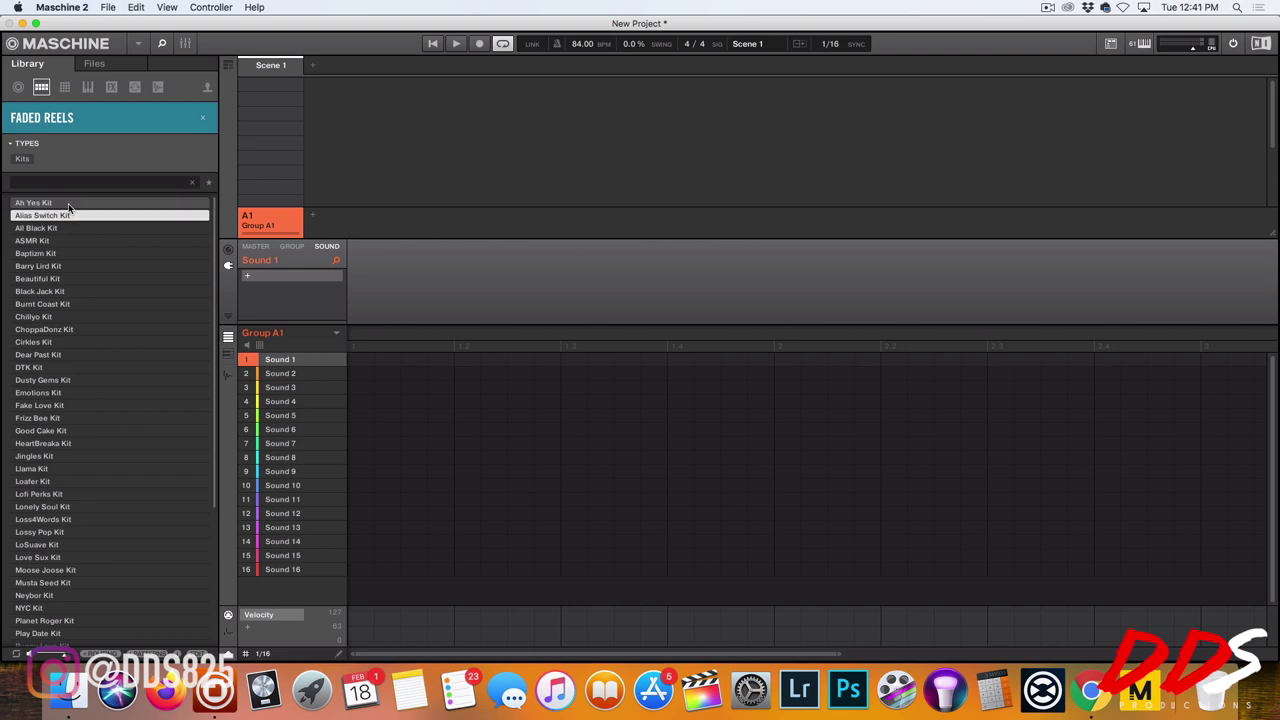
pyautogui.click(201, 217)
pyautogui.click(168, 232)
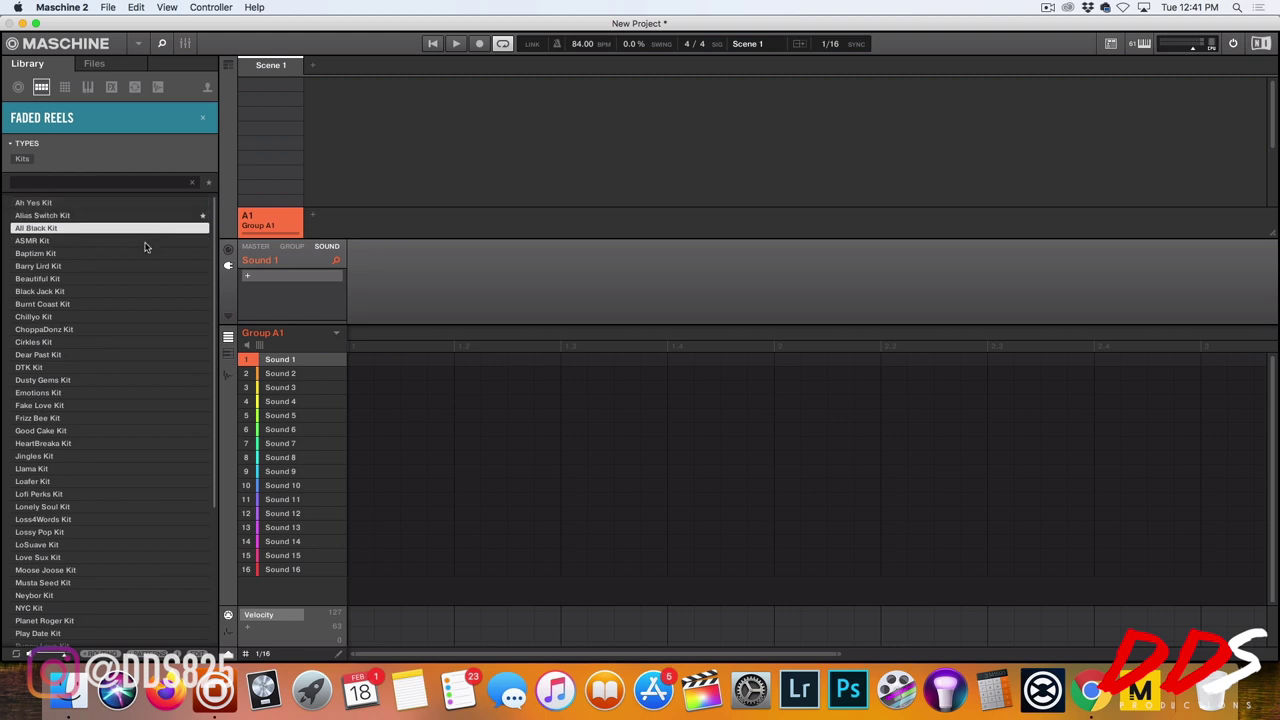
pyautogui.click(145, 243)
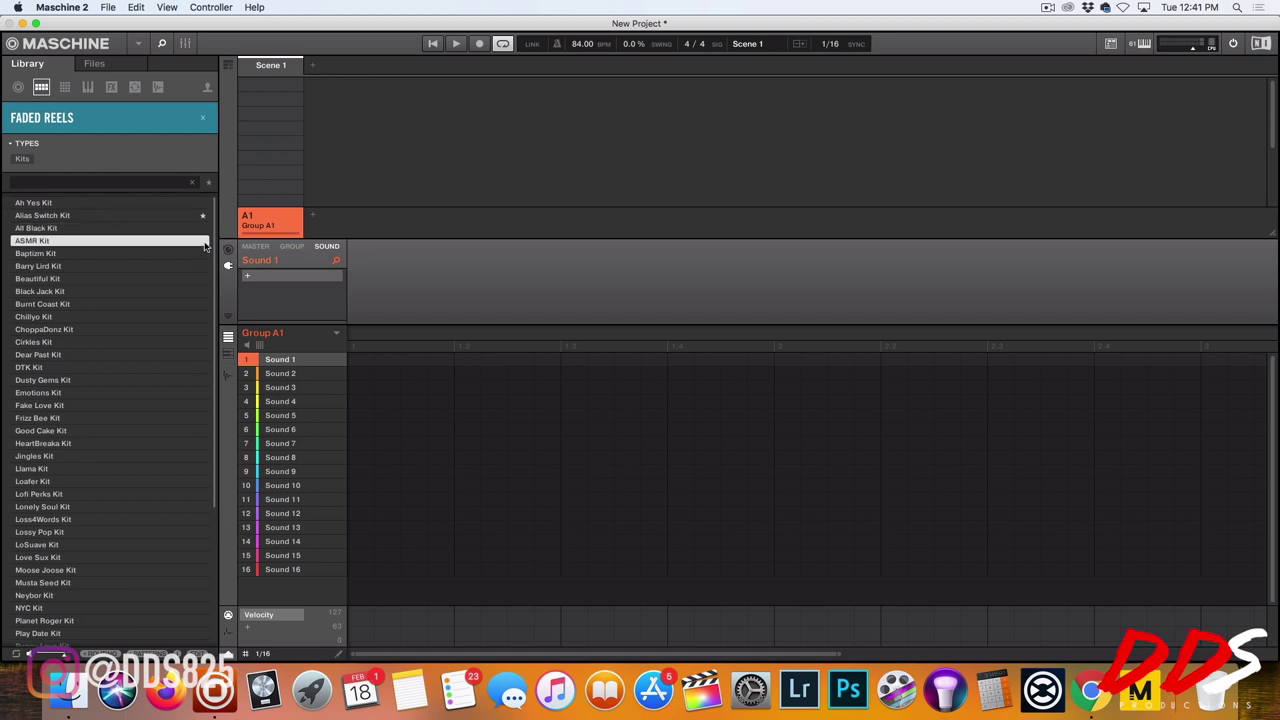
pyautogui.click(202, 242)
# Preview the Baptizm, Barry Lird and Beautiful kits, and mark Baptizm Kit and Beautiful Kit as favorites
pyautogui.click(172, 255)
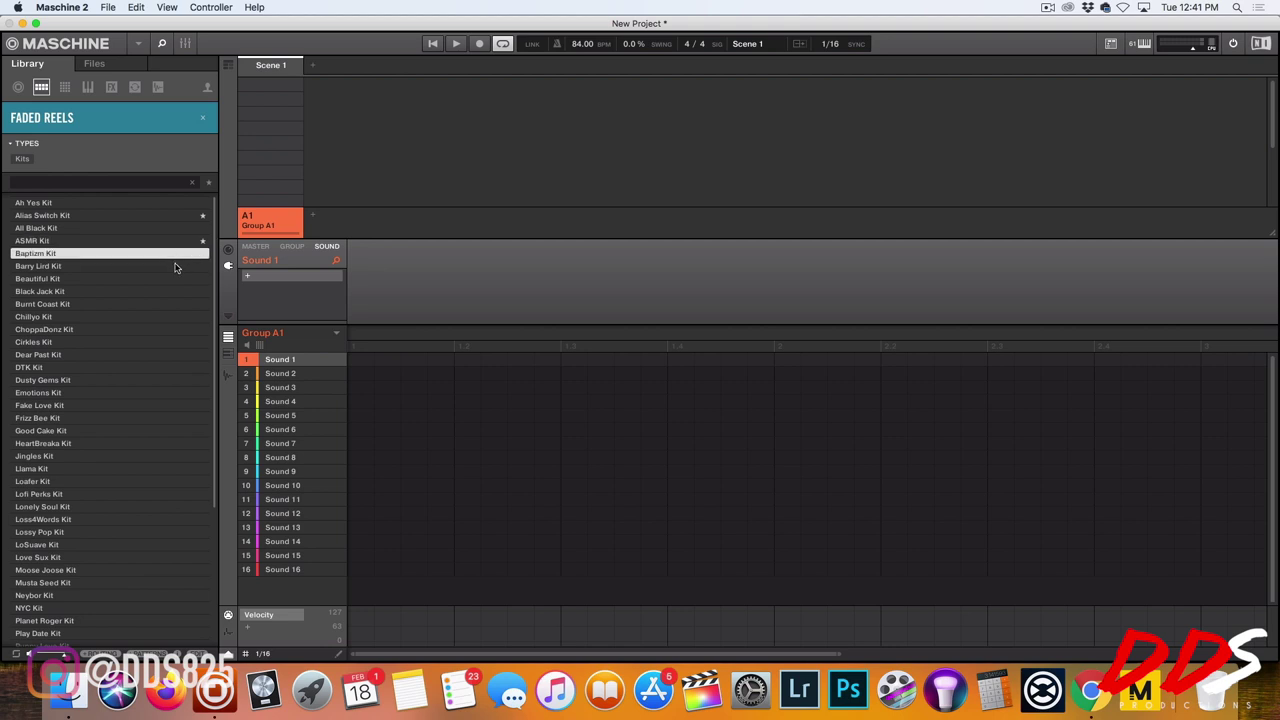
pyautogui.click(175, 267)
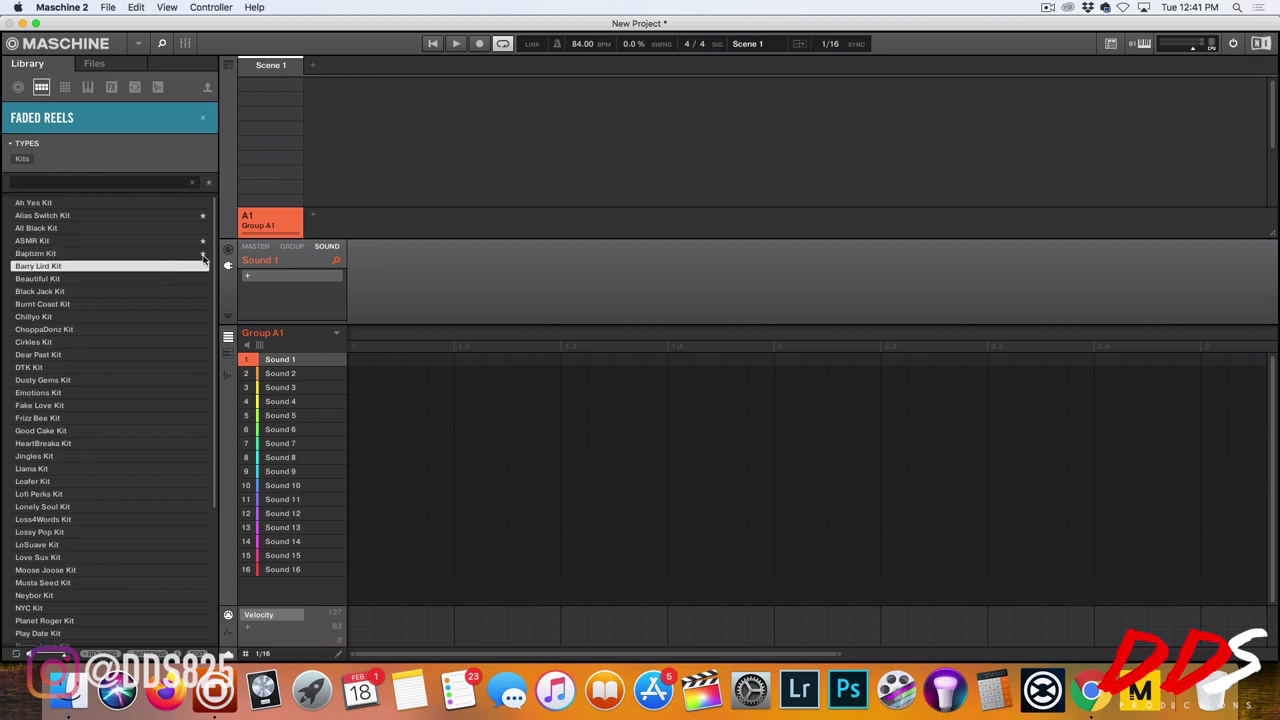
pyautogui.click(153, 282)
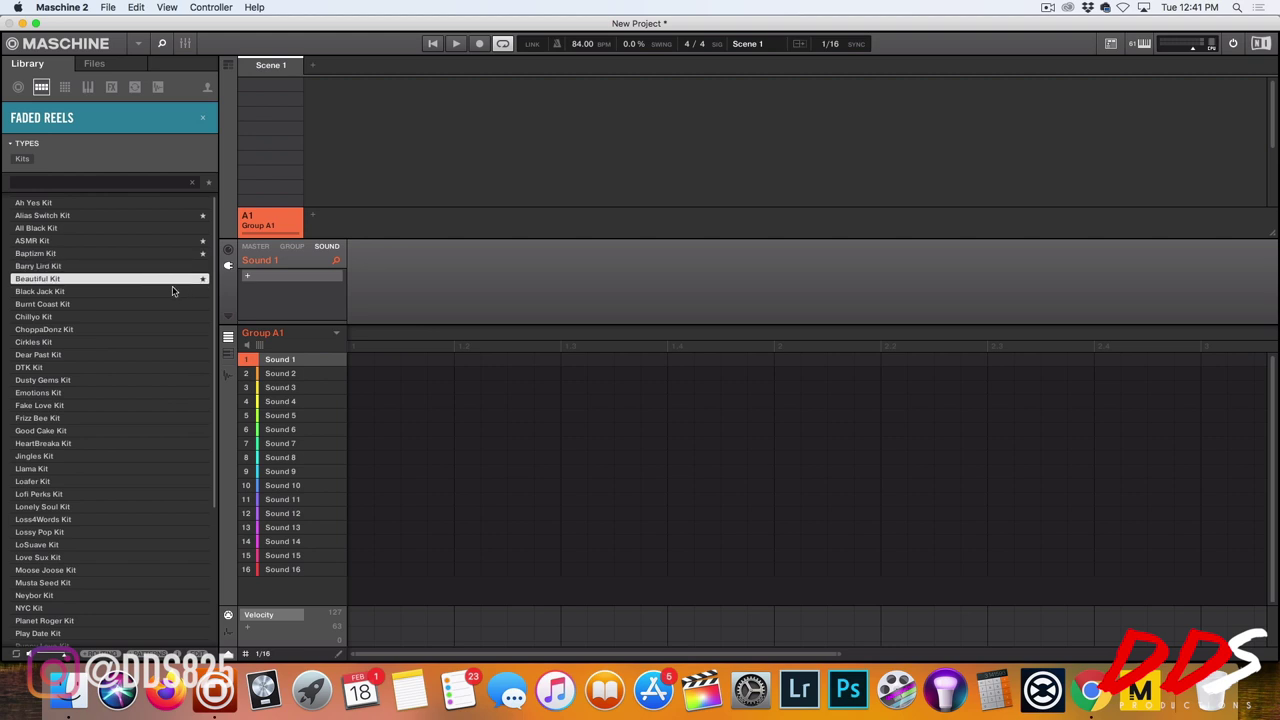
# Preview the kits from Black Jack through Cirkles, and mark Chillyo Kit, ChoppaDonz Kit and Cirkles Kit as favorites
pyautogui.click(175, 291)
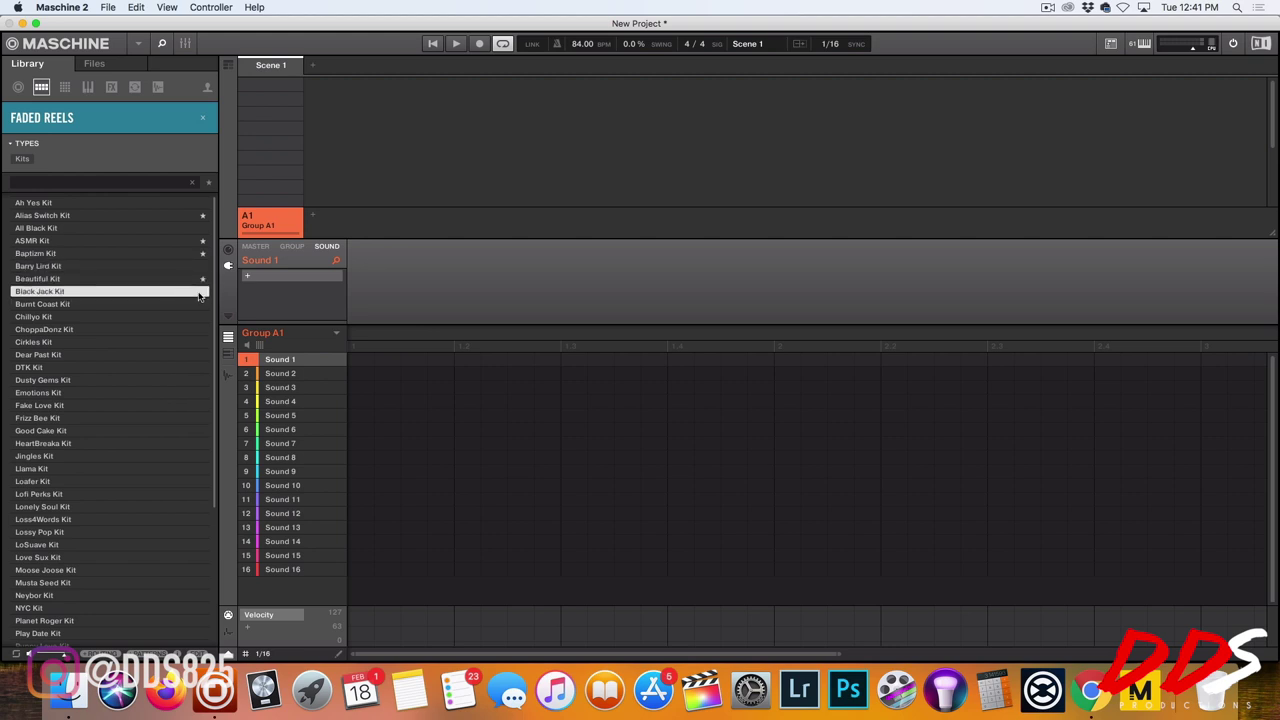
pyautogui.click(187, 305)
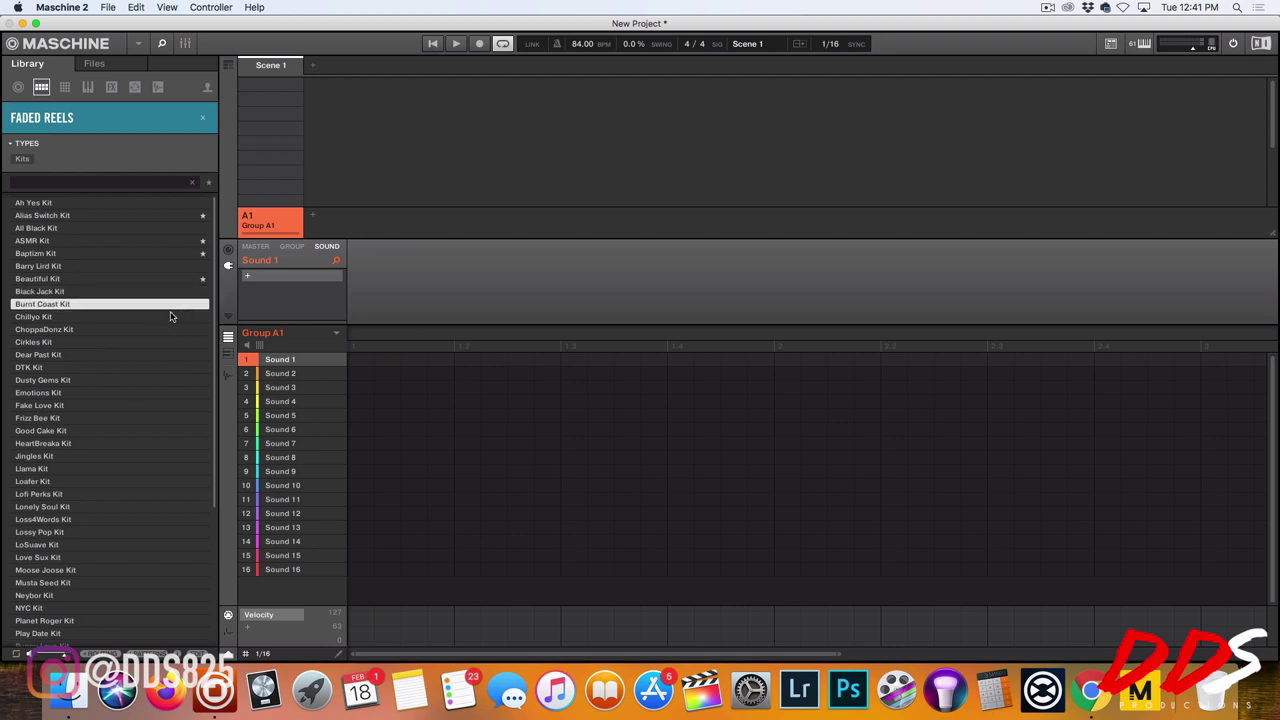
pyautogui.click(176, 317)
pyautogui.click(204, 317)
pyautogui.click(170, 330)
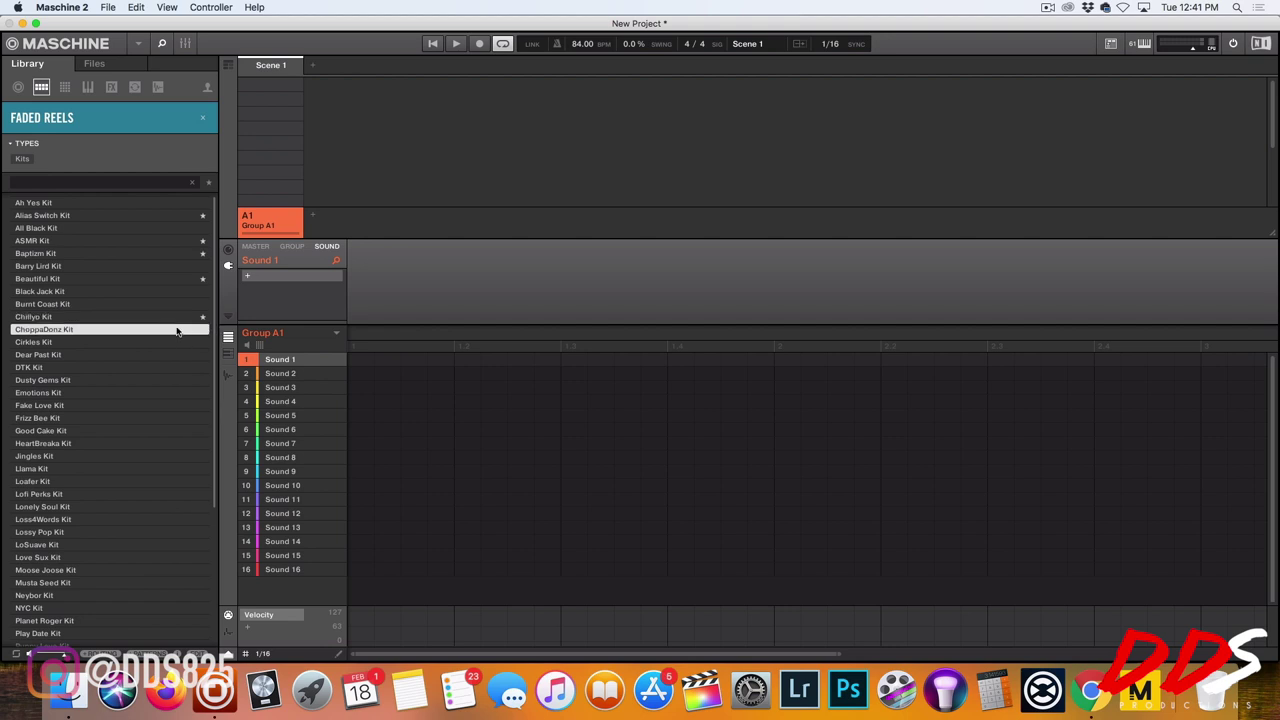
pyautogui.click(203, 330)
pyautogui.click(170, 342)
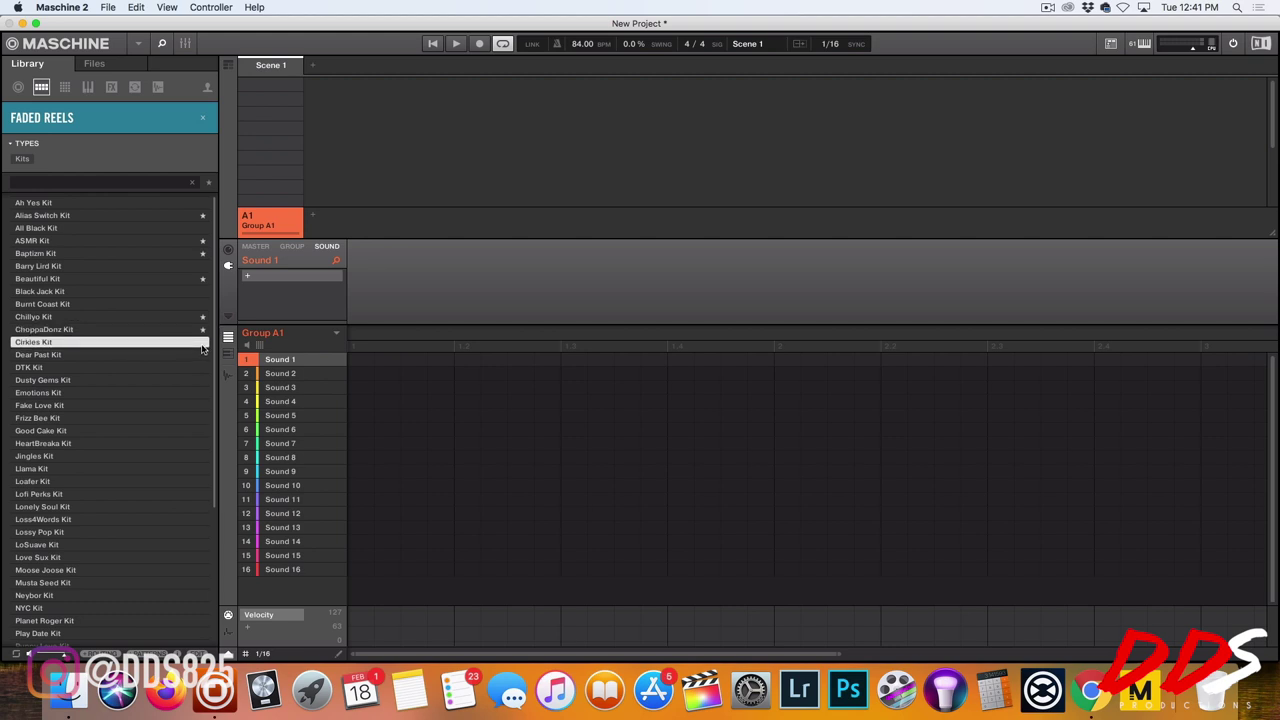
# Preview the Dear Past, DTK, Dusty Gems, Emotions, Fake Love and Frizz Bee kits one after another
pyautogui.click(166, 355)
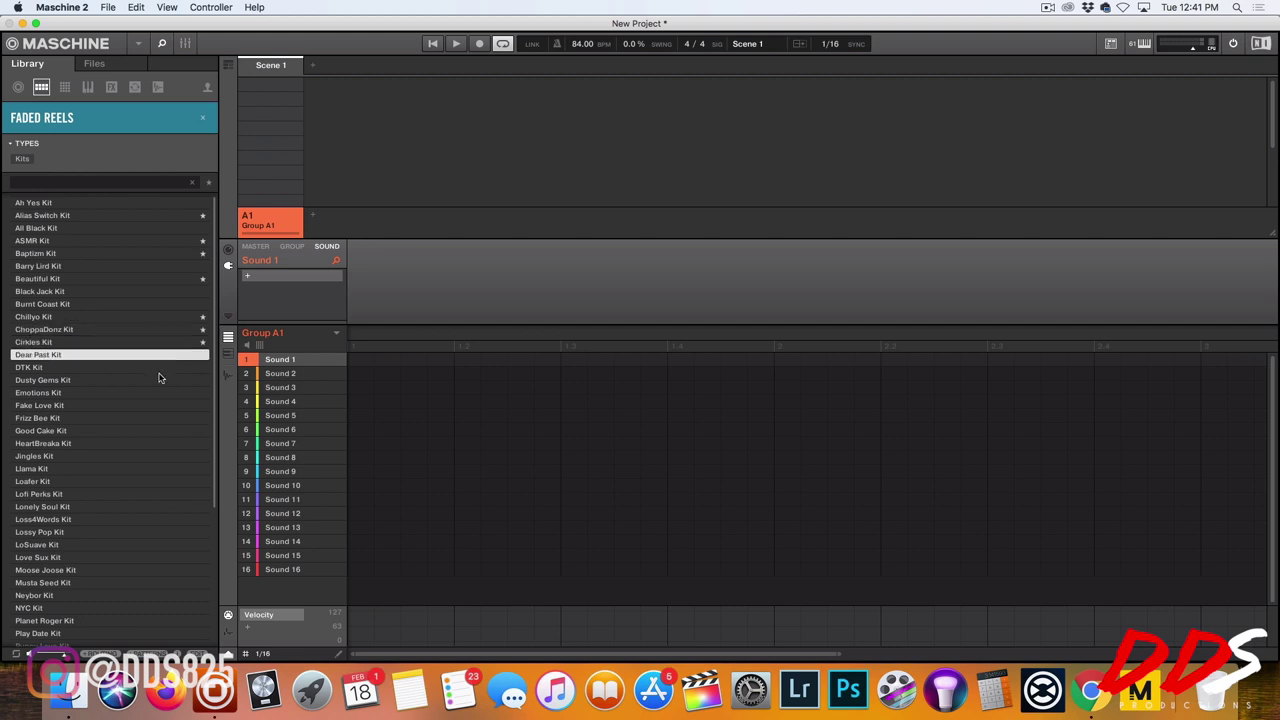
pyautogui.click(157, 370)
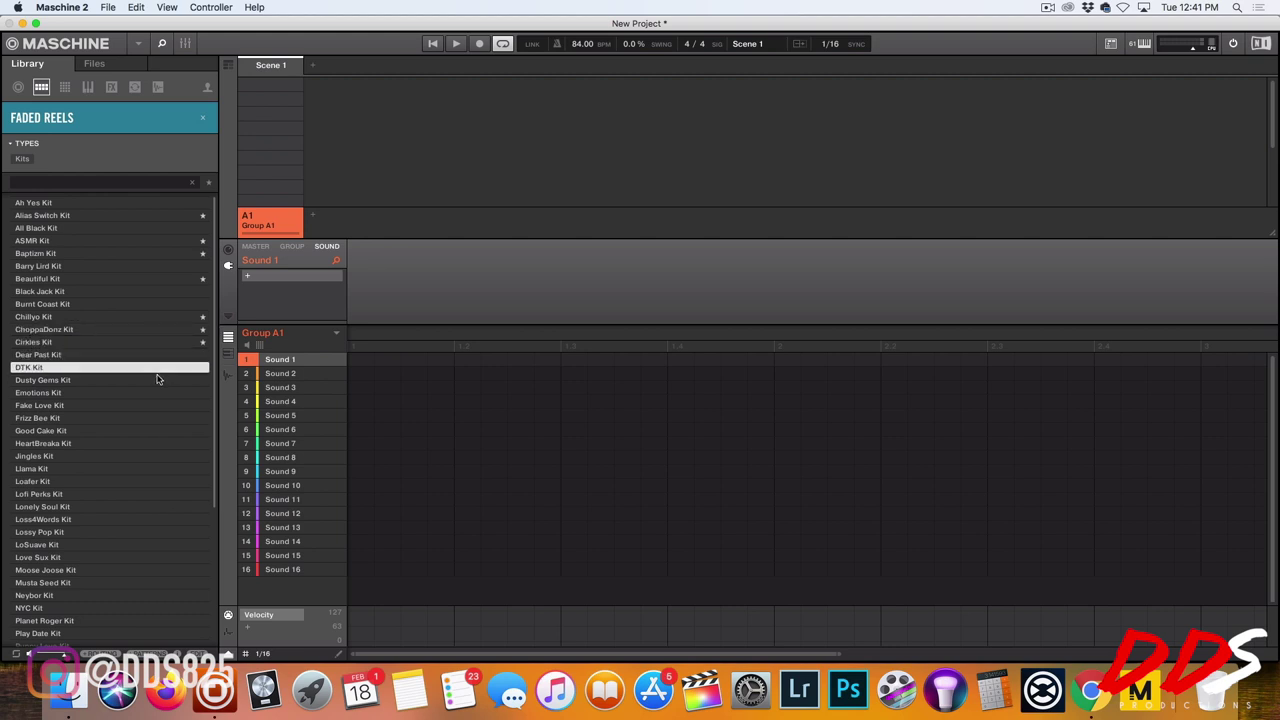
pyautogui.click(155, 381)
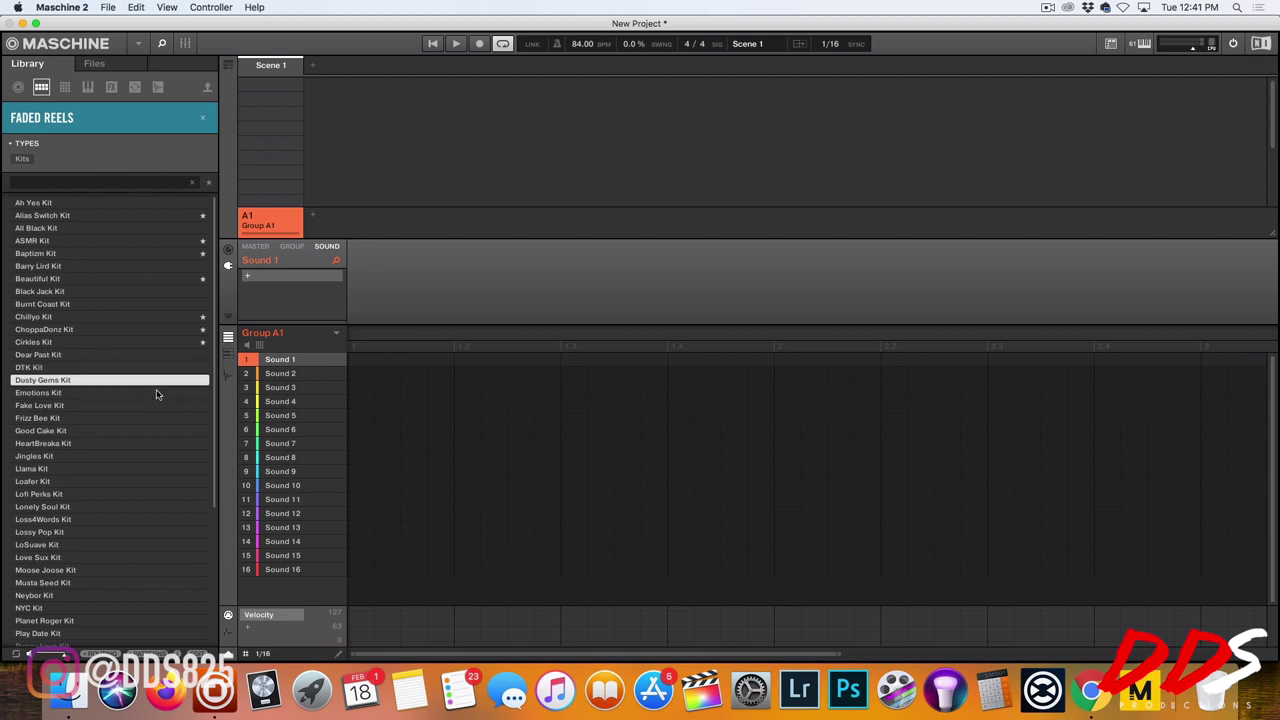
pyautogui.click(156, 393)
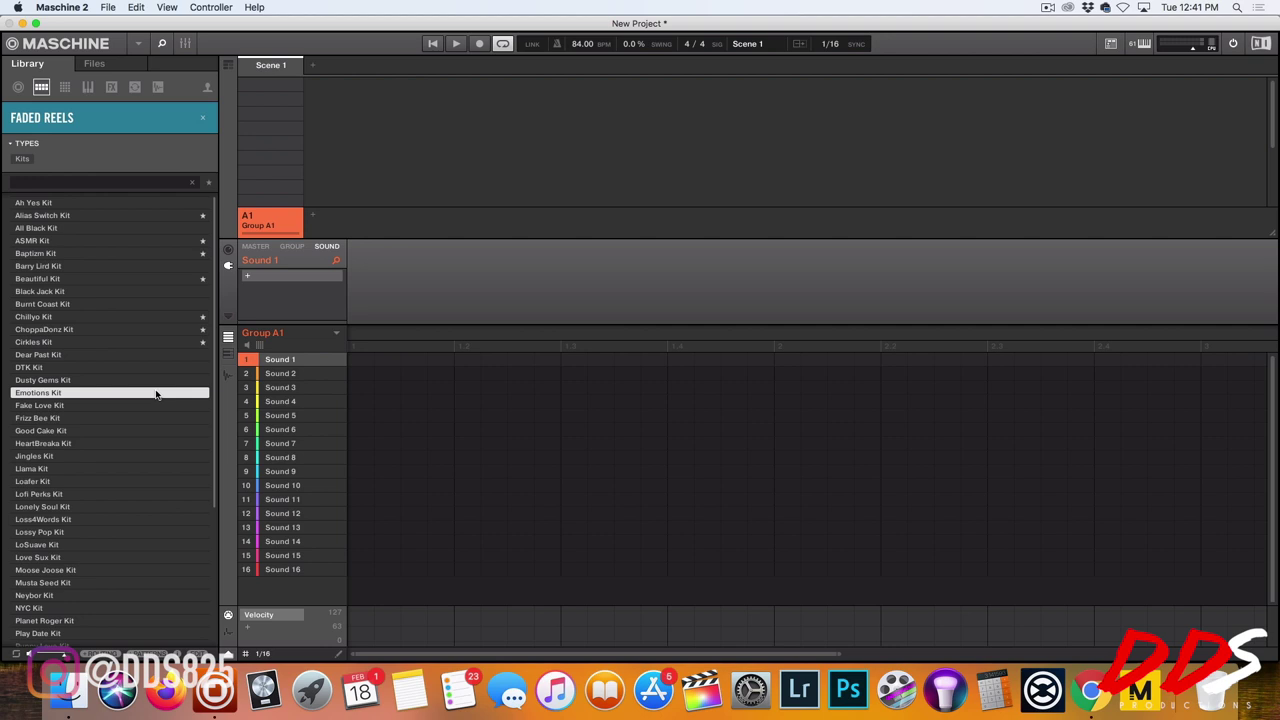
pyautogui.click(154, 405)
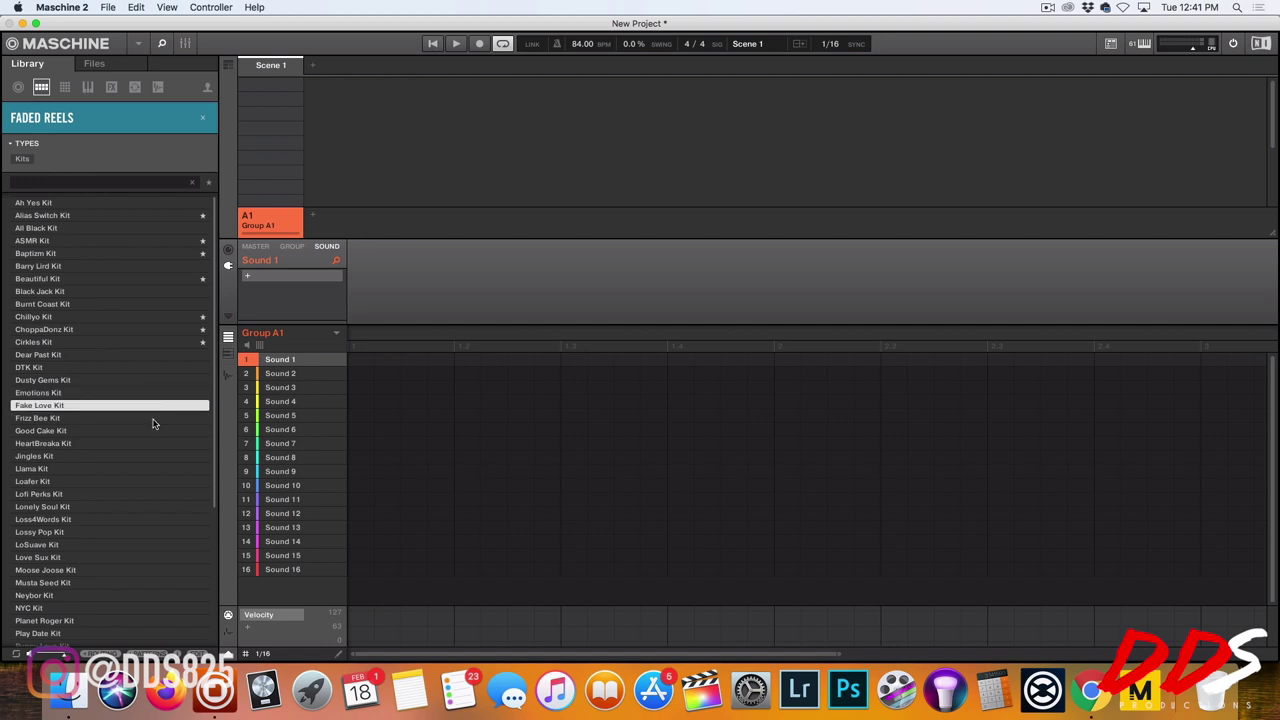
pyautogui.click(154, 418)
# Preview Good Cake Kit and mark it as a favorite
pyautogui.click(154, 431)
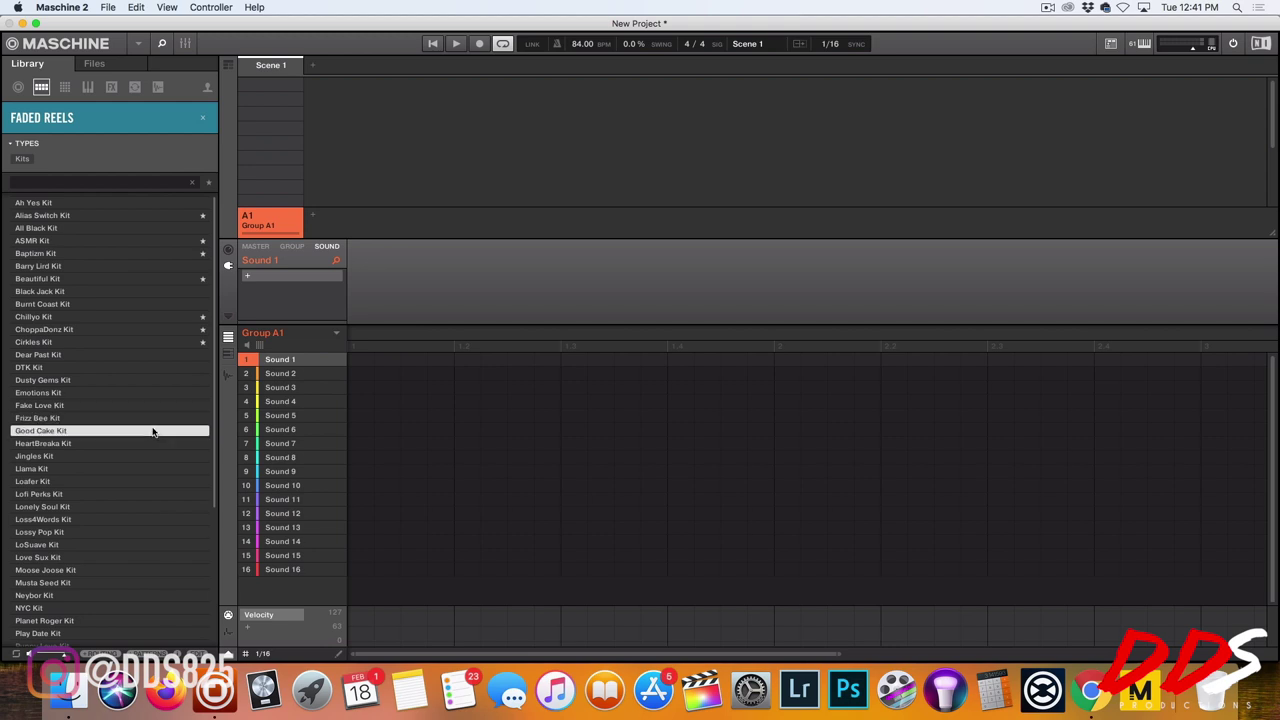
pyautogui.scroll(-1, 153, 430)
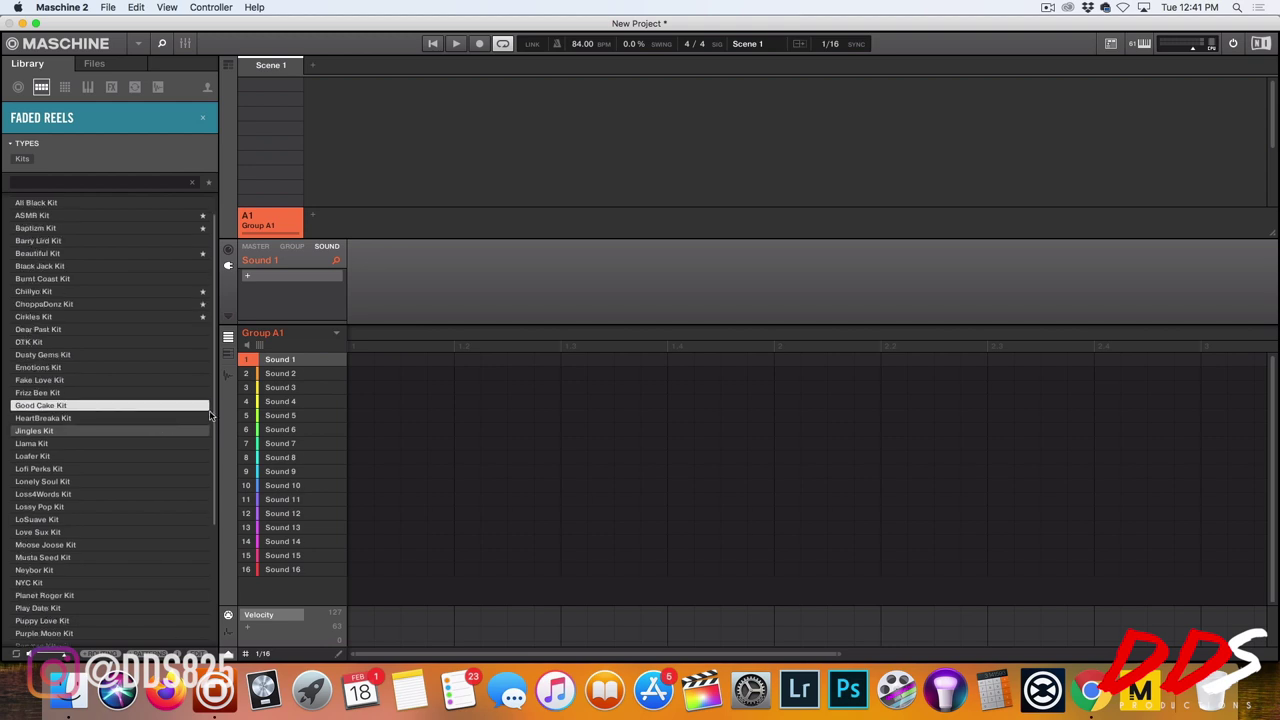
pyautogui.click(203, 406)
# Preview the HeartBreaka, Jingles, Llama and Loafer kits, and mark Loafer Kit as a favorite
pyautogui.click(176, 419)
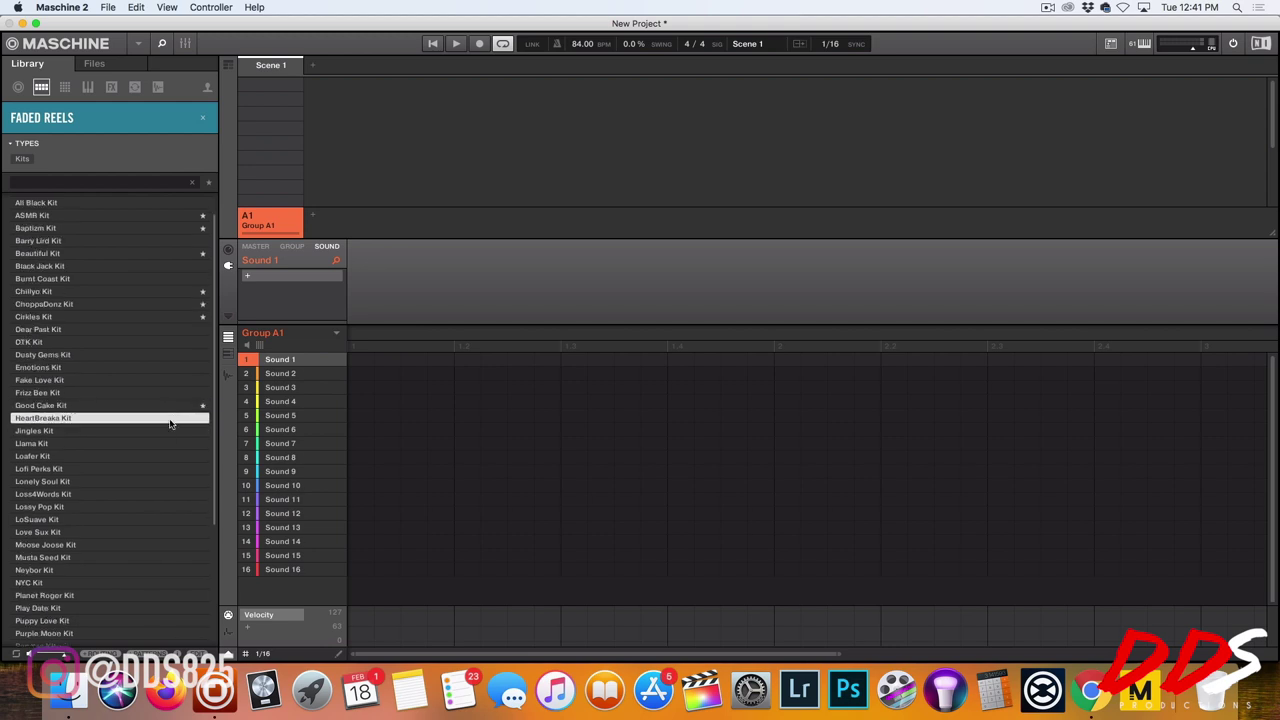
pyautogui.click(157, 431)
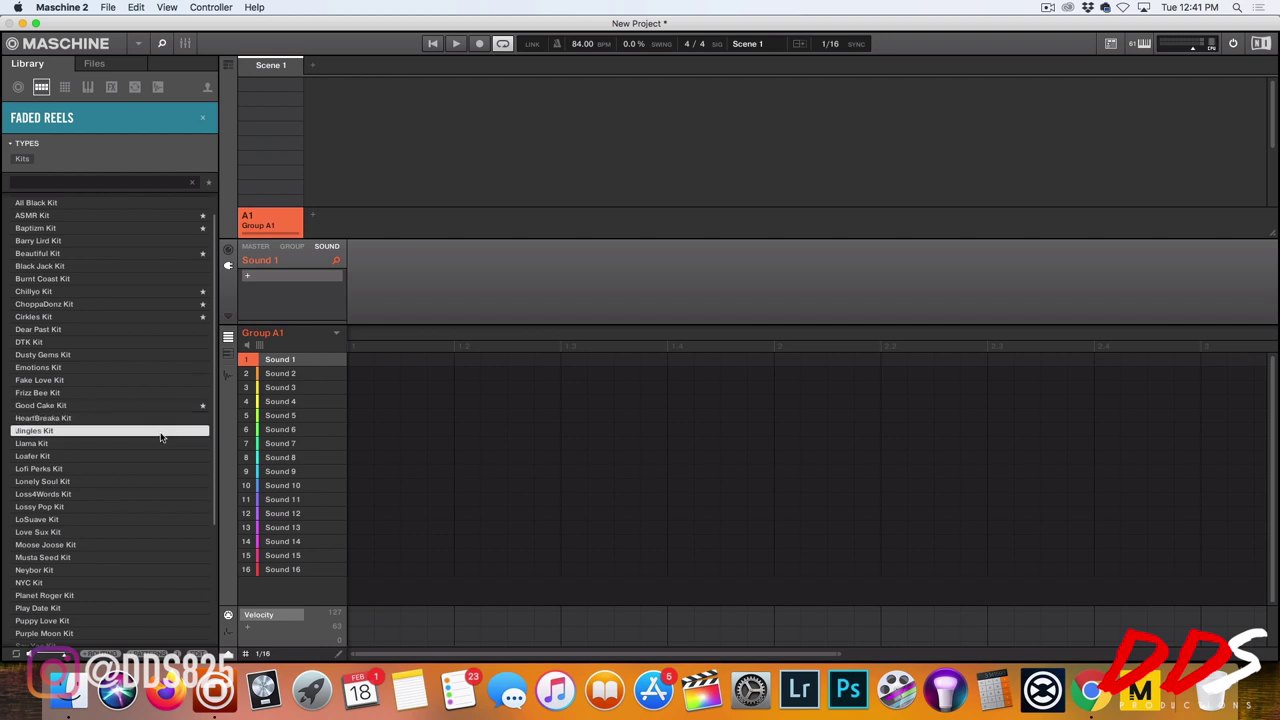
pyautogui.scroll(-3, 155, 430)
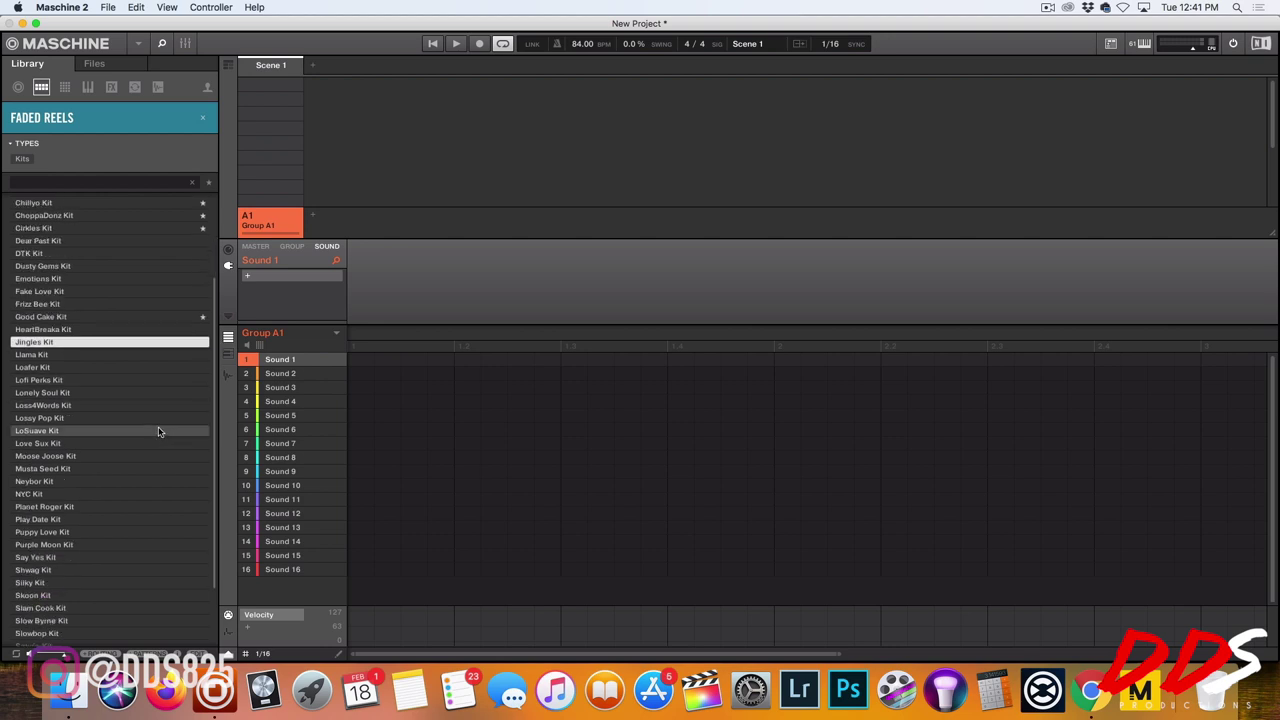
pyautogui.click(124, 356)
pyautogui.click(176, 367)
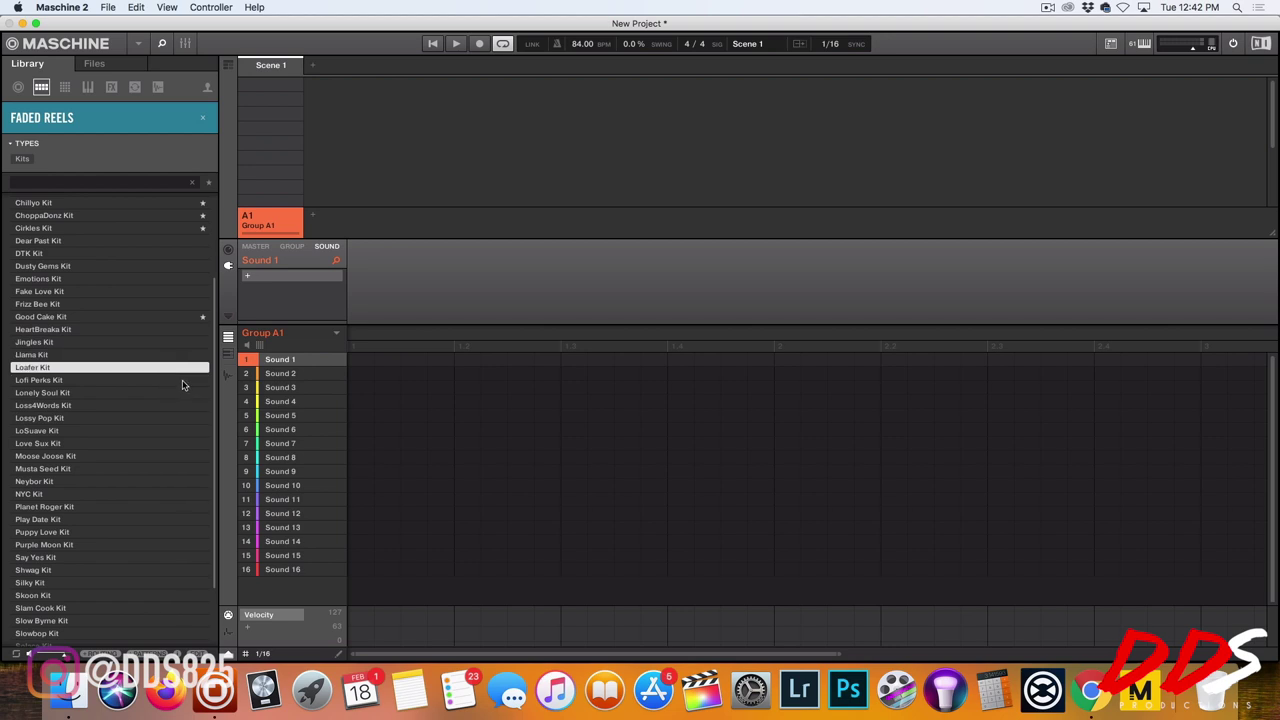
# Preview the Lofi Perks and Lonely Soul kits, and mark Lonely Soul Kit as a favorite
pyautogui.click(176, 380)
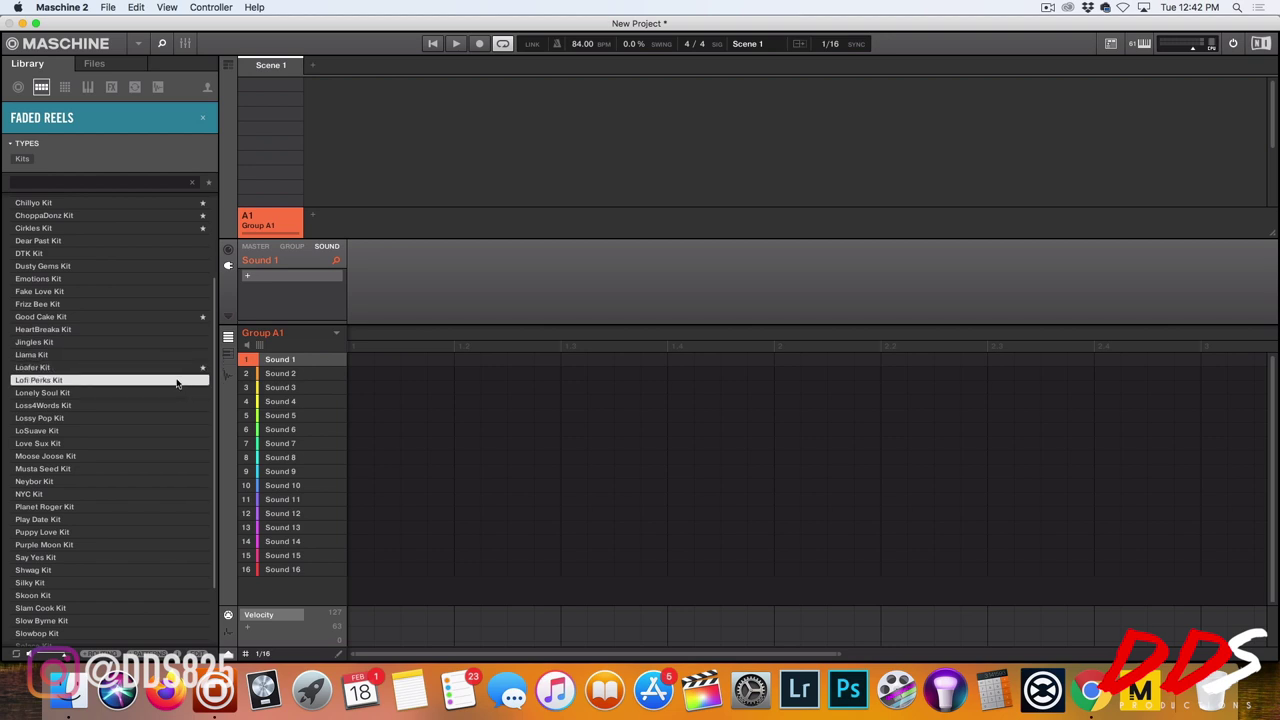
pyautogui.scroll(-1, 165, 380)
pyautogui.click(159, 368)
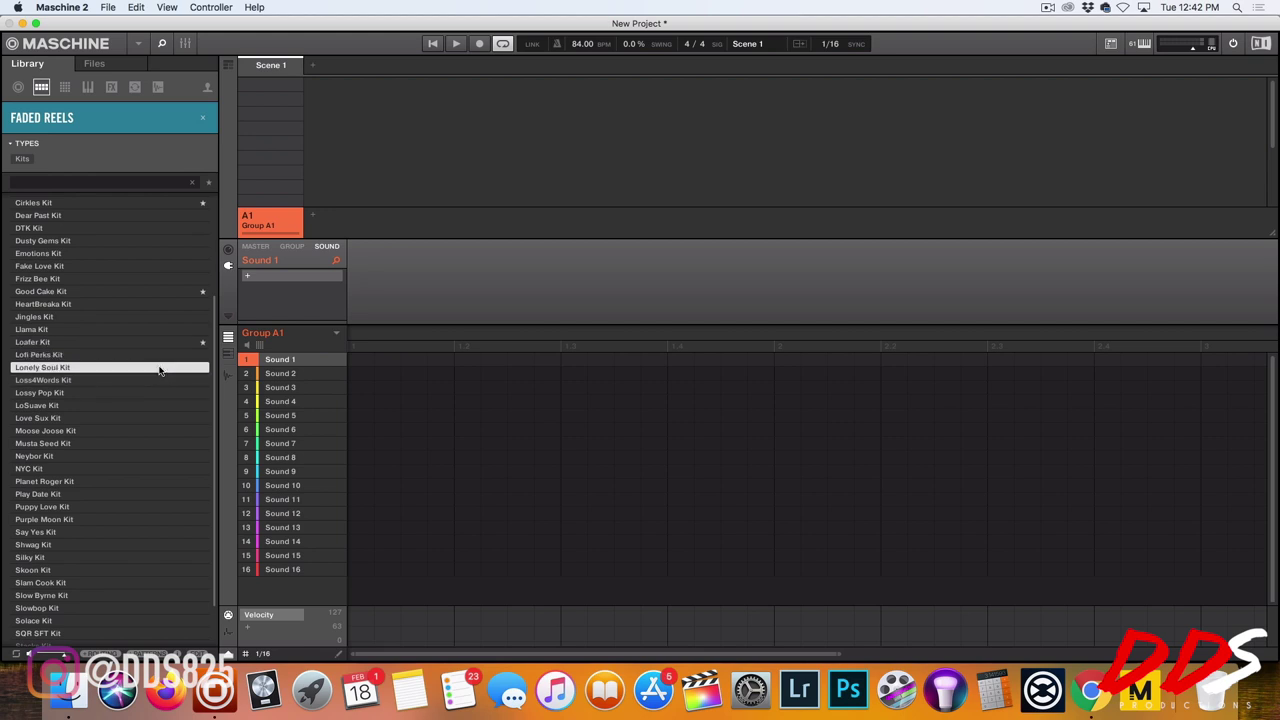
pyautogui.click(203, 368)
# Preview the Loss4Words, Lossy Pop and LoSuave kits, and mark Lossy Pop Kit and LoSuave Kit as favorites
pyautogui.click(145, 382)
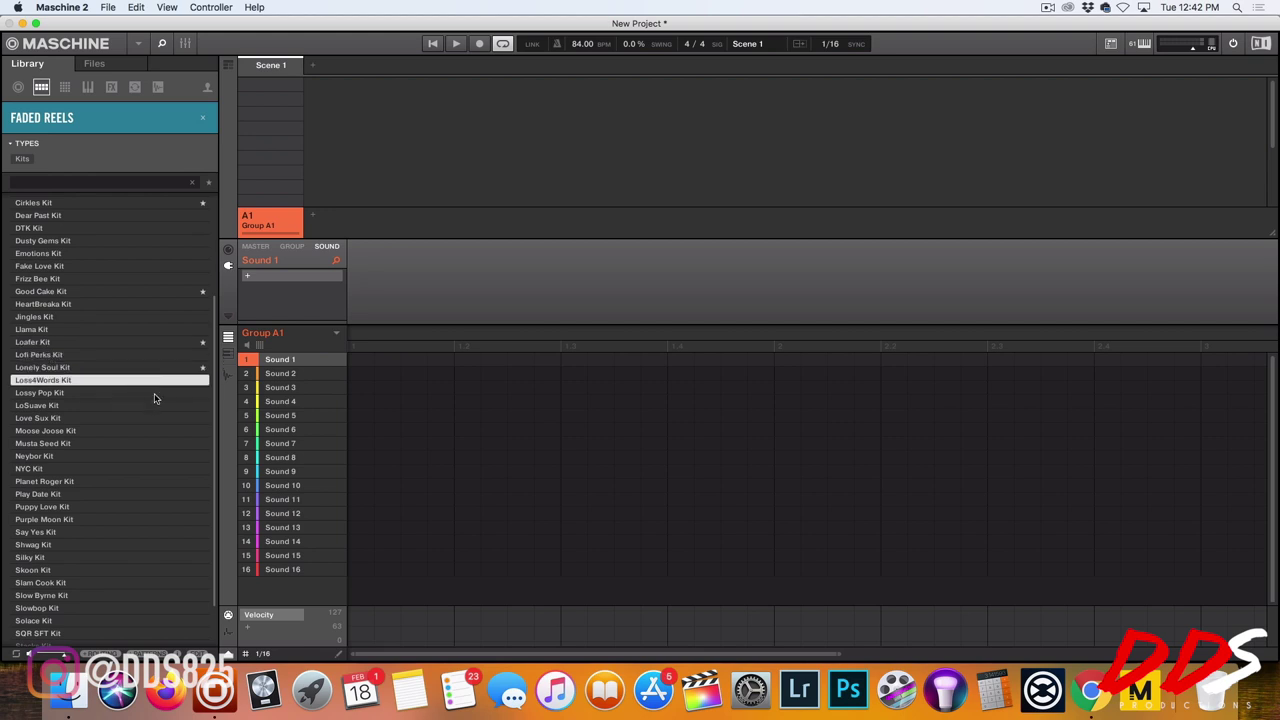
pyautogui.click(153, 396)
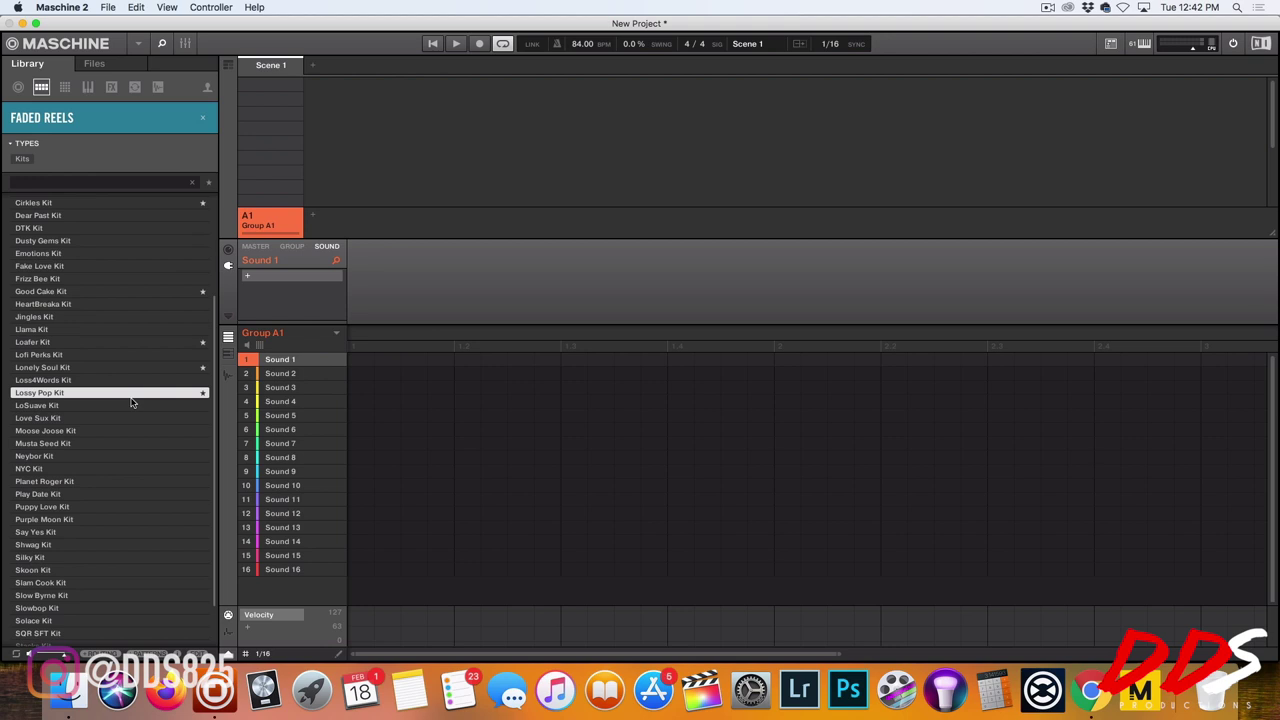
pyautogui.click(132, 405)
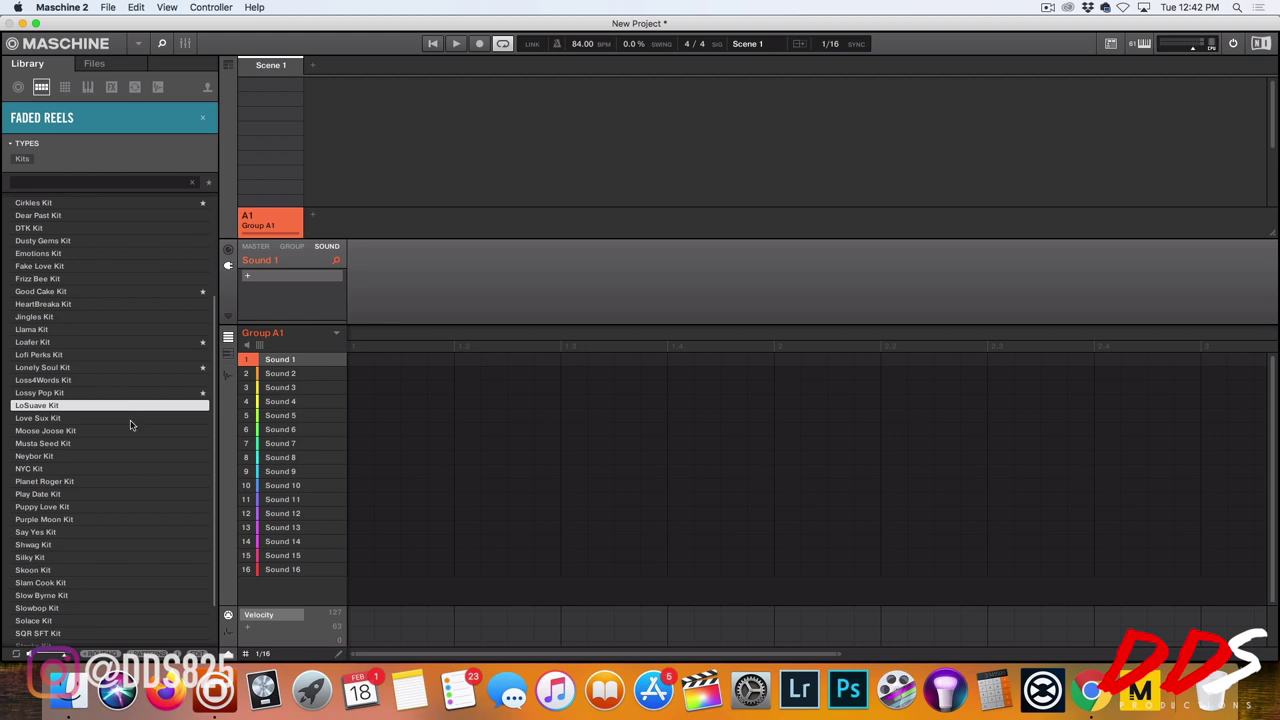
pyautogui.click(203, 405)
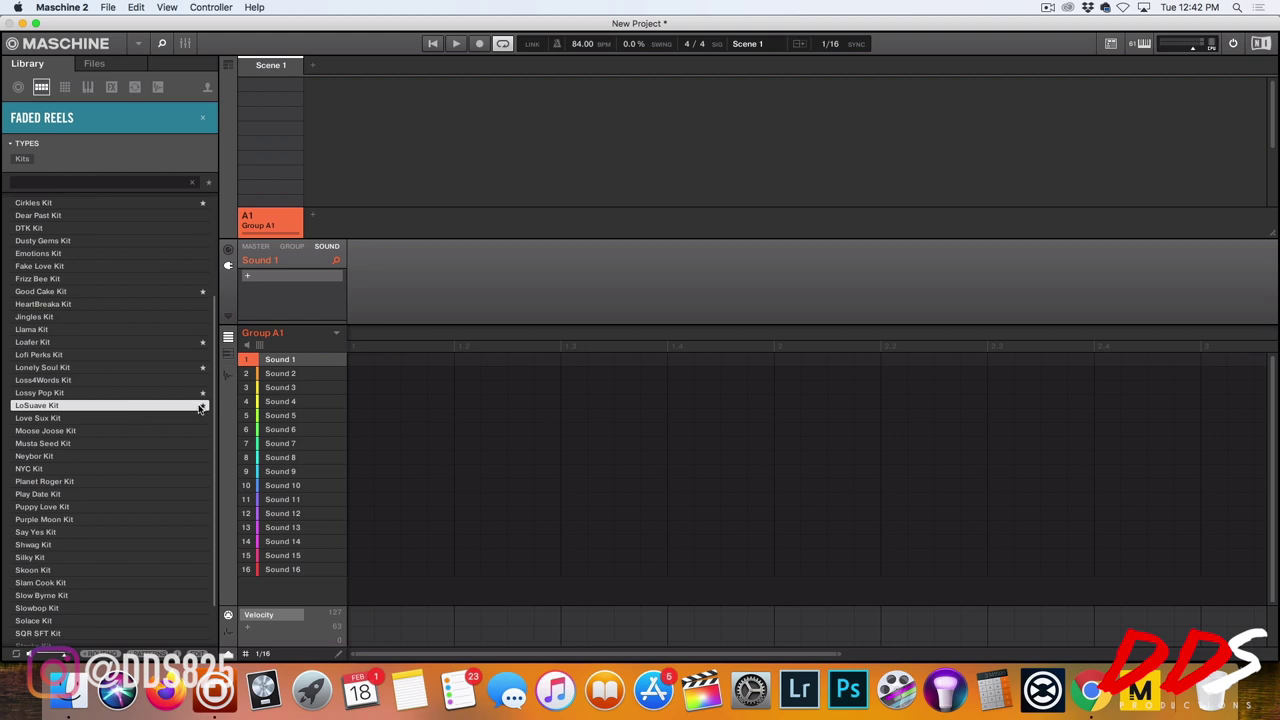
# Preview the Moose Joose, Musta Seed, Neybor, NYC and Planet Roger kits one after another
pyautogui.click(149, 432)
pyautogui.click(137, 446)
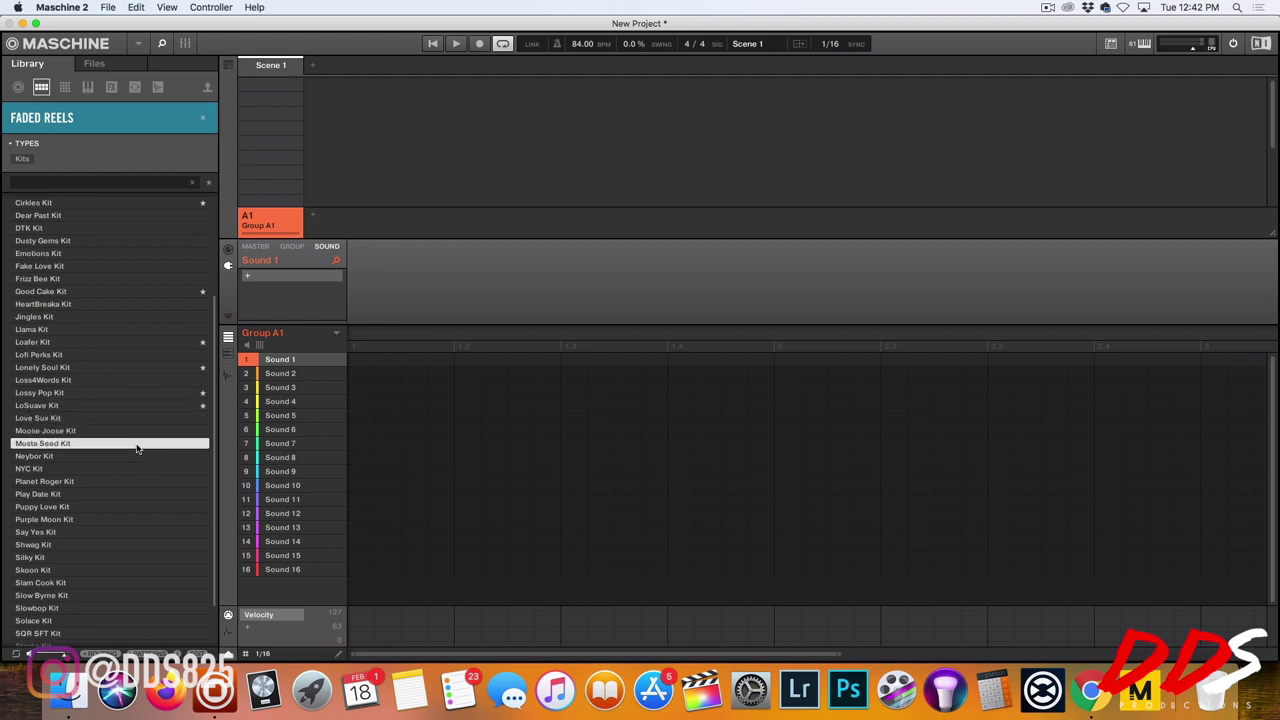
pyautogui.click(133, 456)
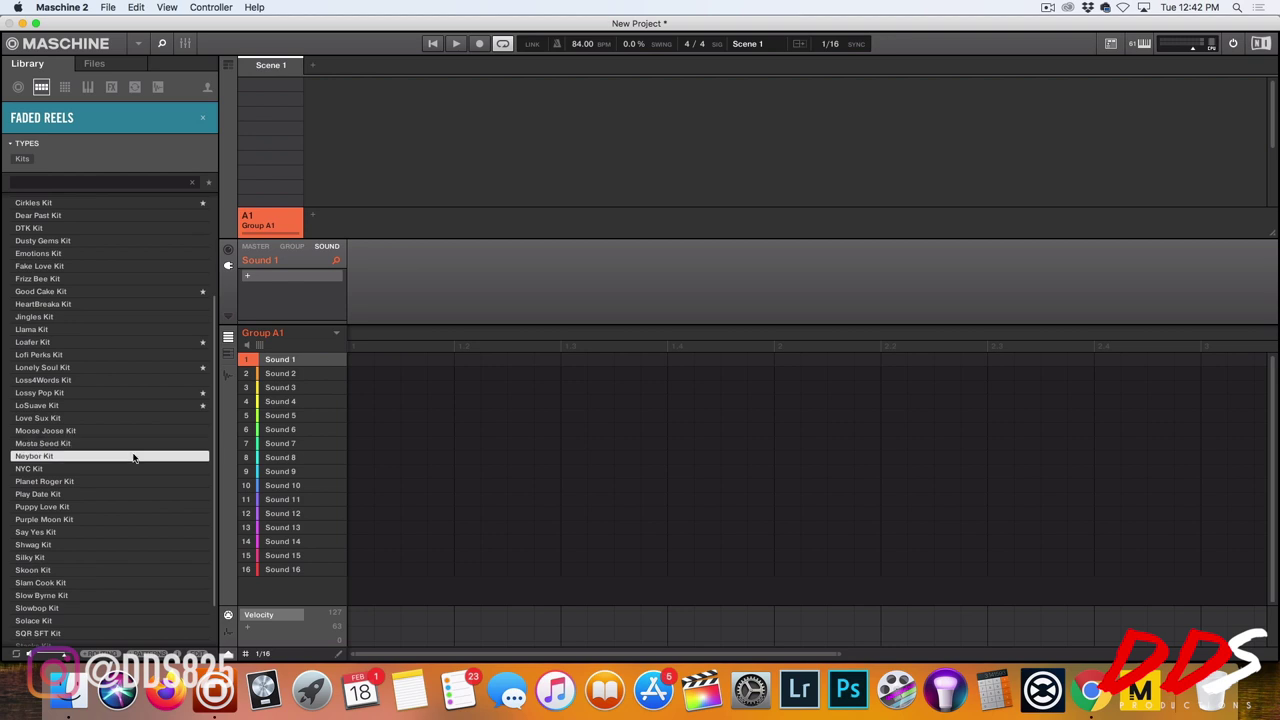
pyautogui.scroll(-2, 133, 457)
pyautogui.click(135, 446)
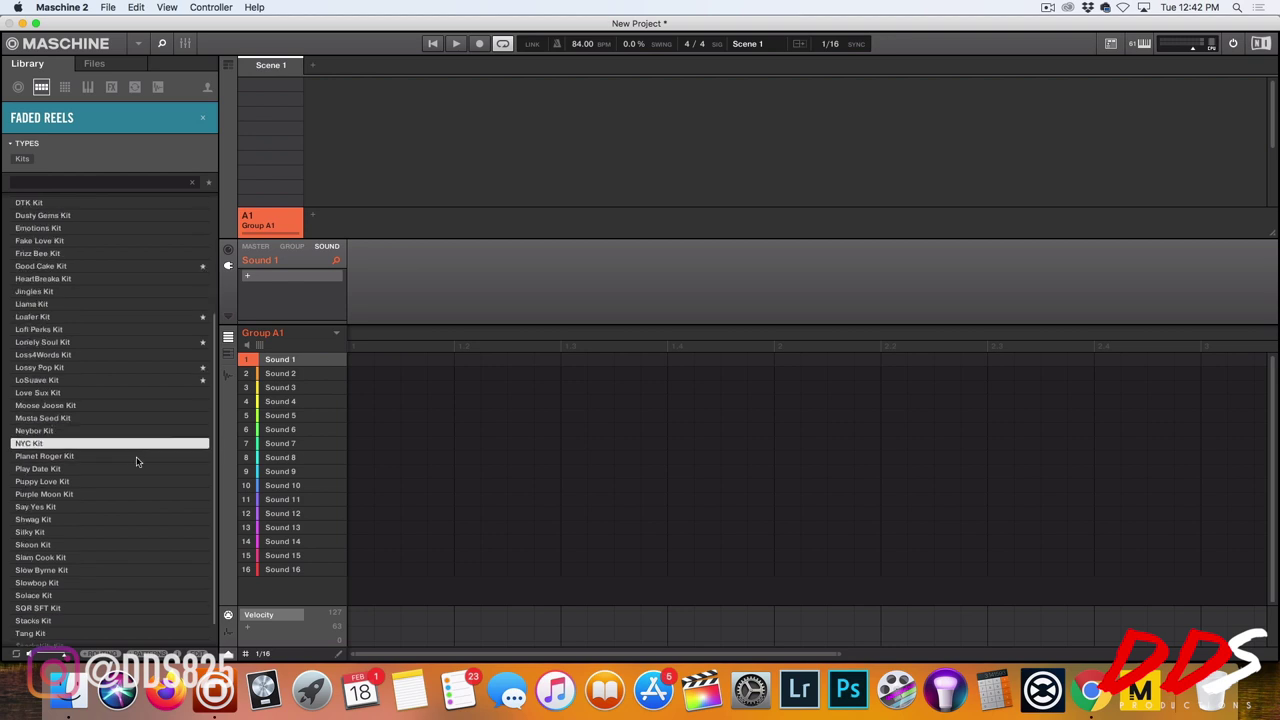
pyautogui.scroll(-2, 135, 452)
pyautogui.click(133, 432)
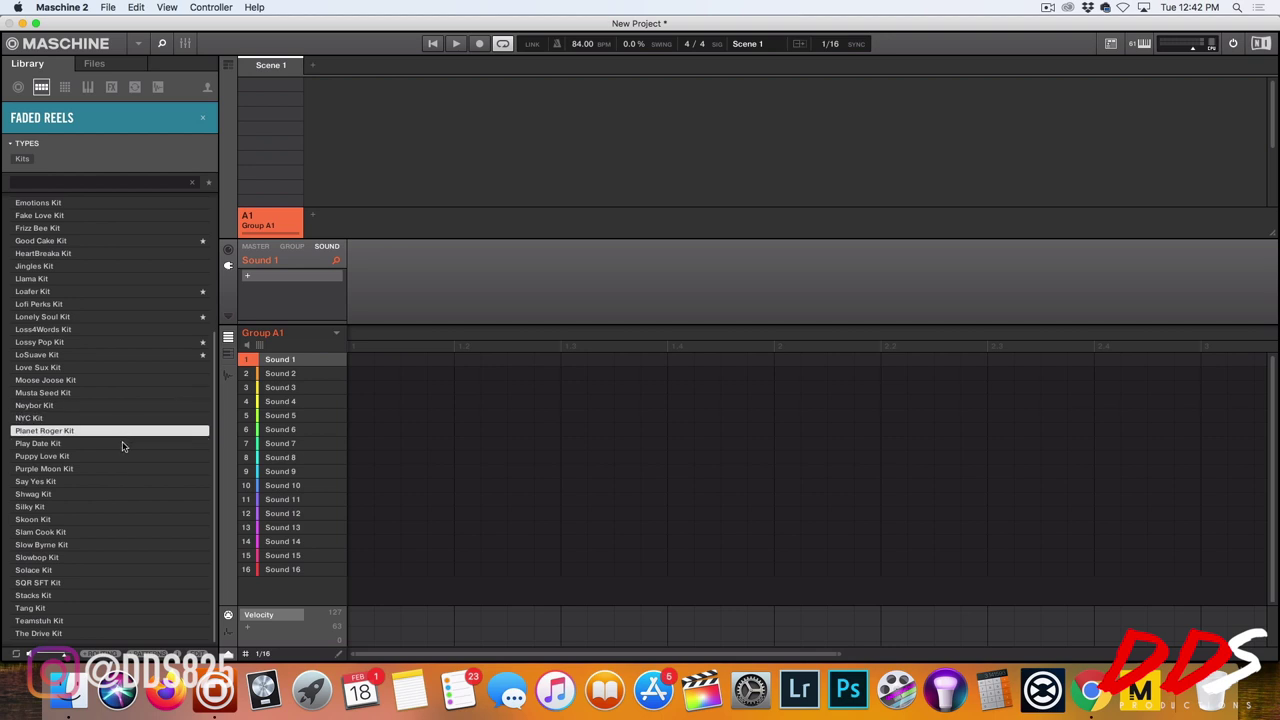
# Preview the Play Date, Puppy Love, Purple Moon, Say Yes and Shwag kits, and mark Play Date Kit as a favorite
pyautogui.click(122, 444)
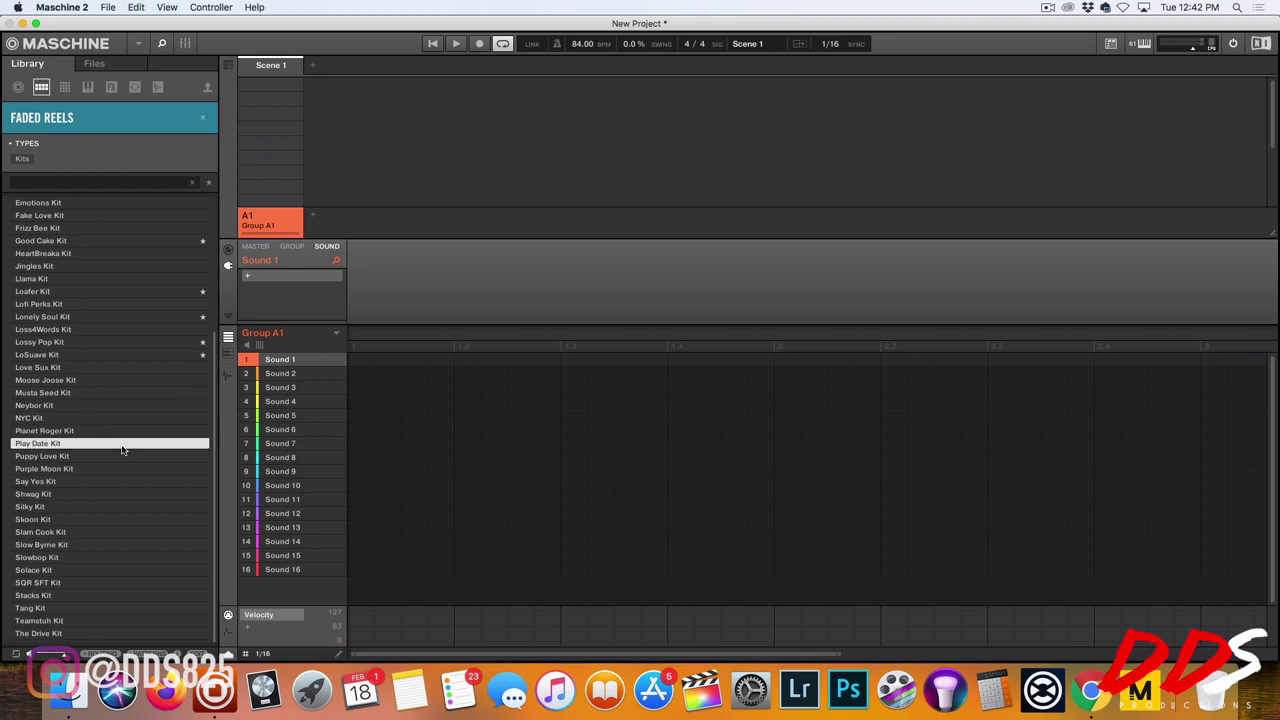
pyautogui.click(203, 443)
pyautogui.click(142, 456)
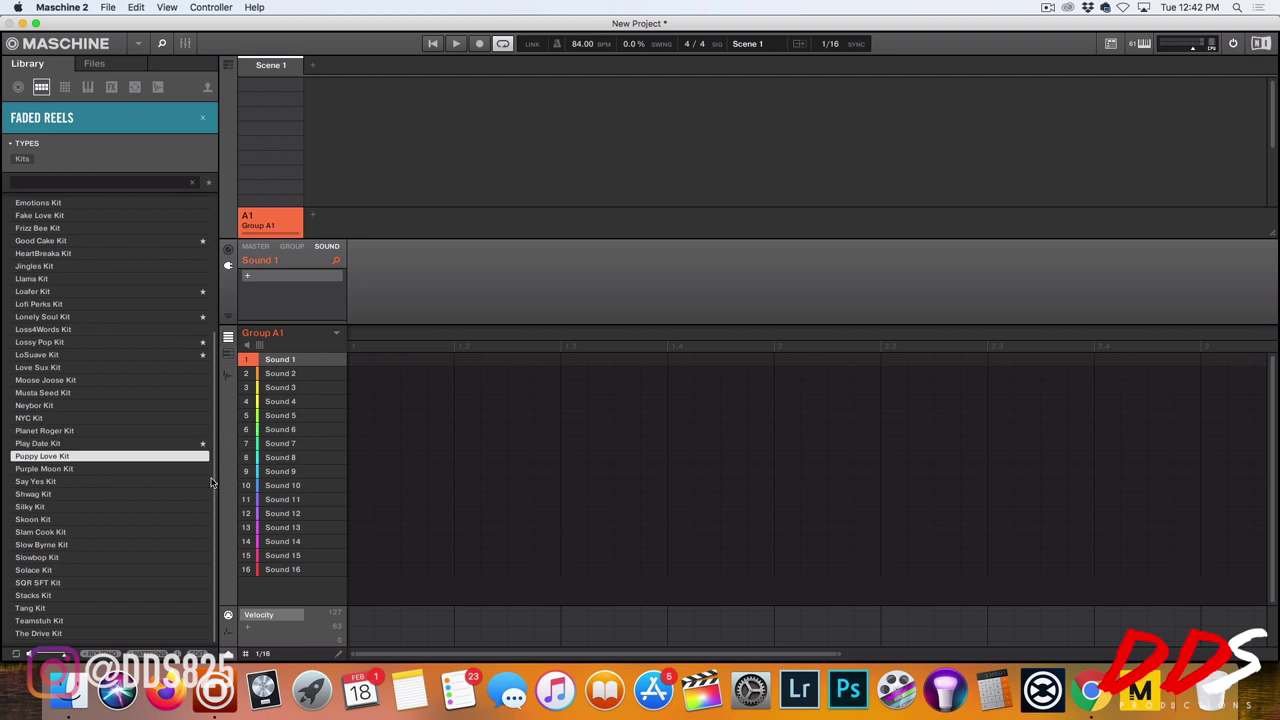
pyautogui.click(136, 470)
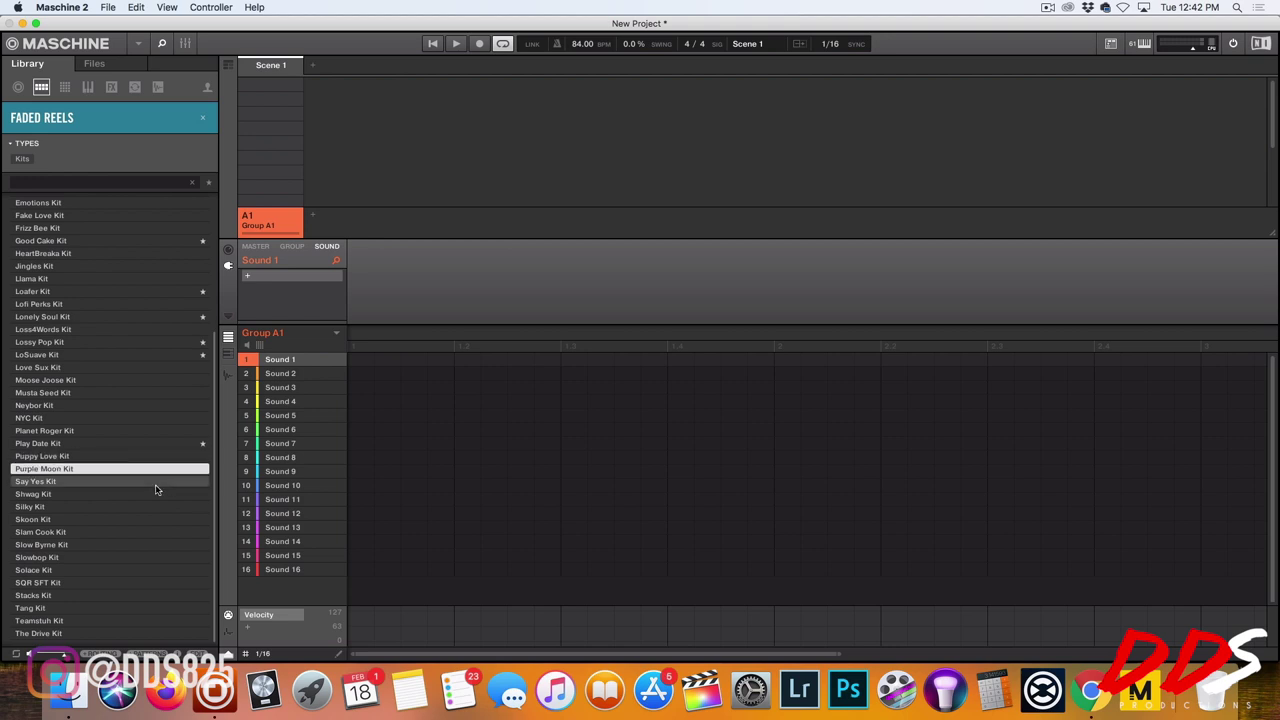
pyautogui.click(157, 485)
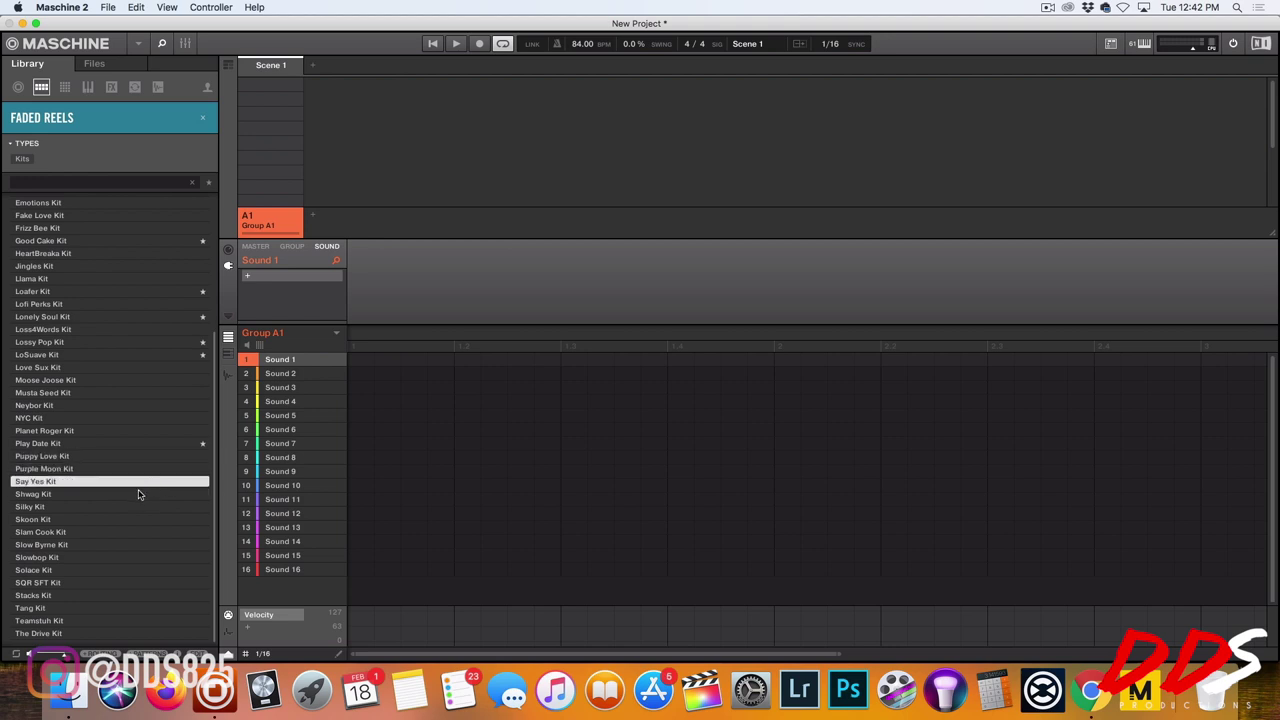
pyautogui.click(136, 495)
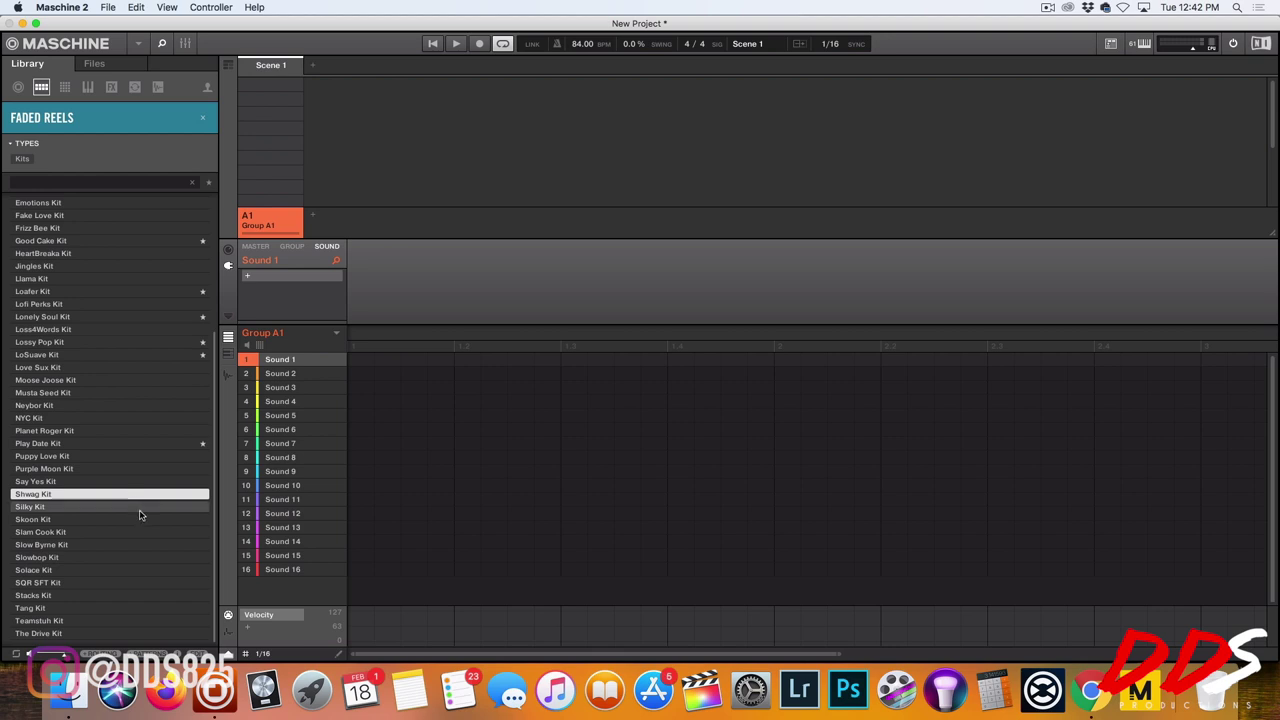
# Preview the Silky and Skoon kits, and mark both as favorites
pyautogui.click(140, 514)
pyautogui.click(204, 509)
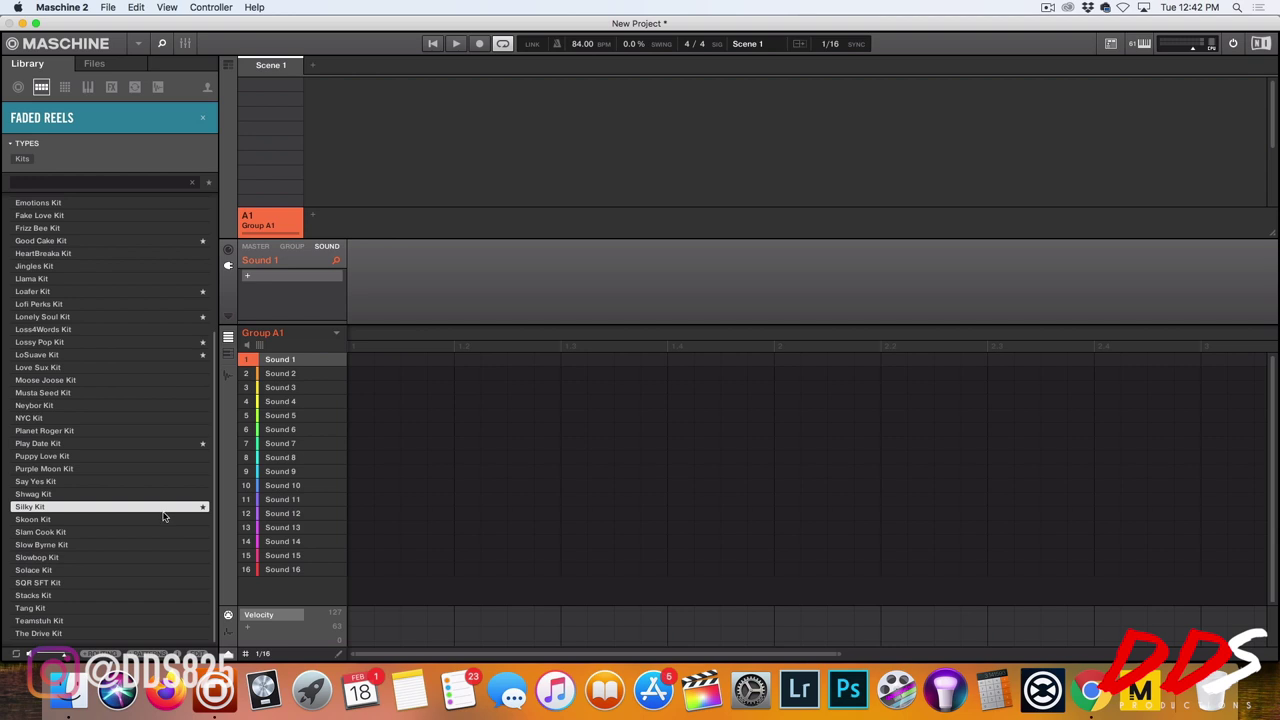
pyautogui.click(162, 521)
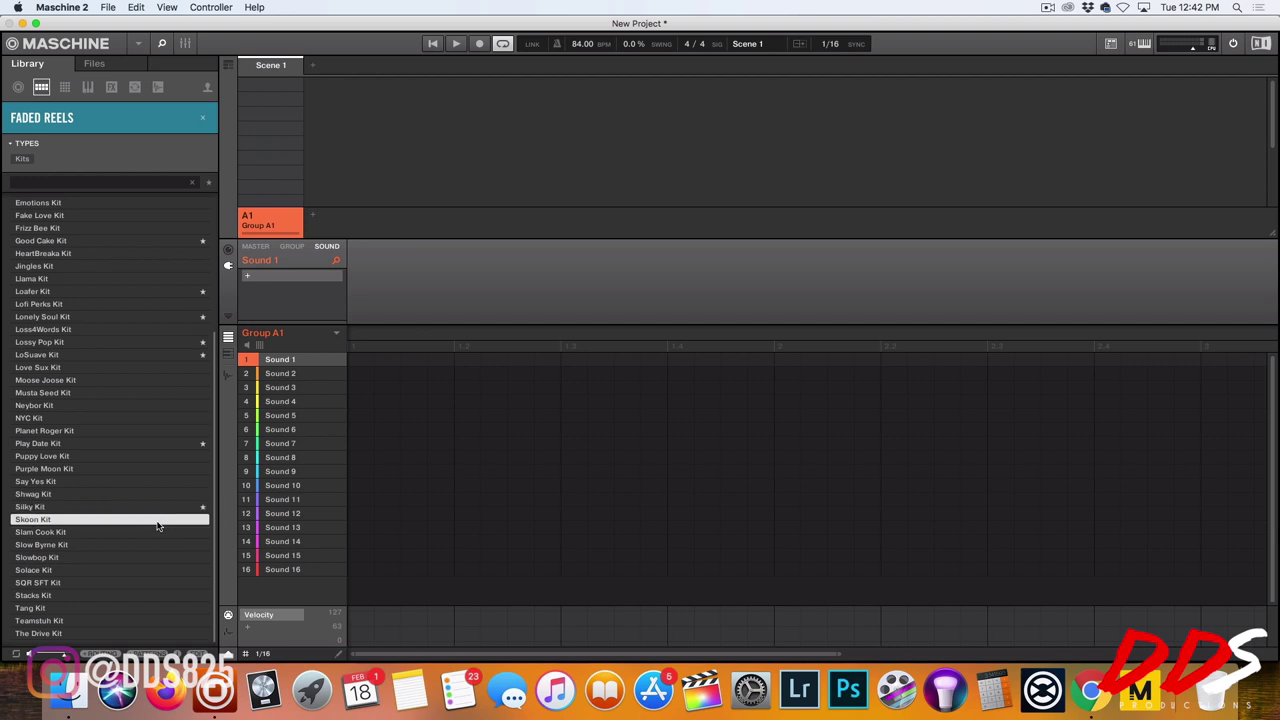
pyautogui.click(204, 520)
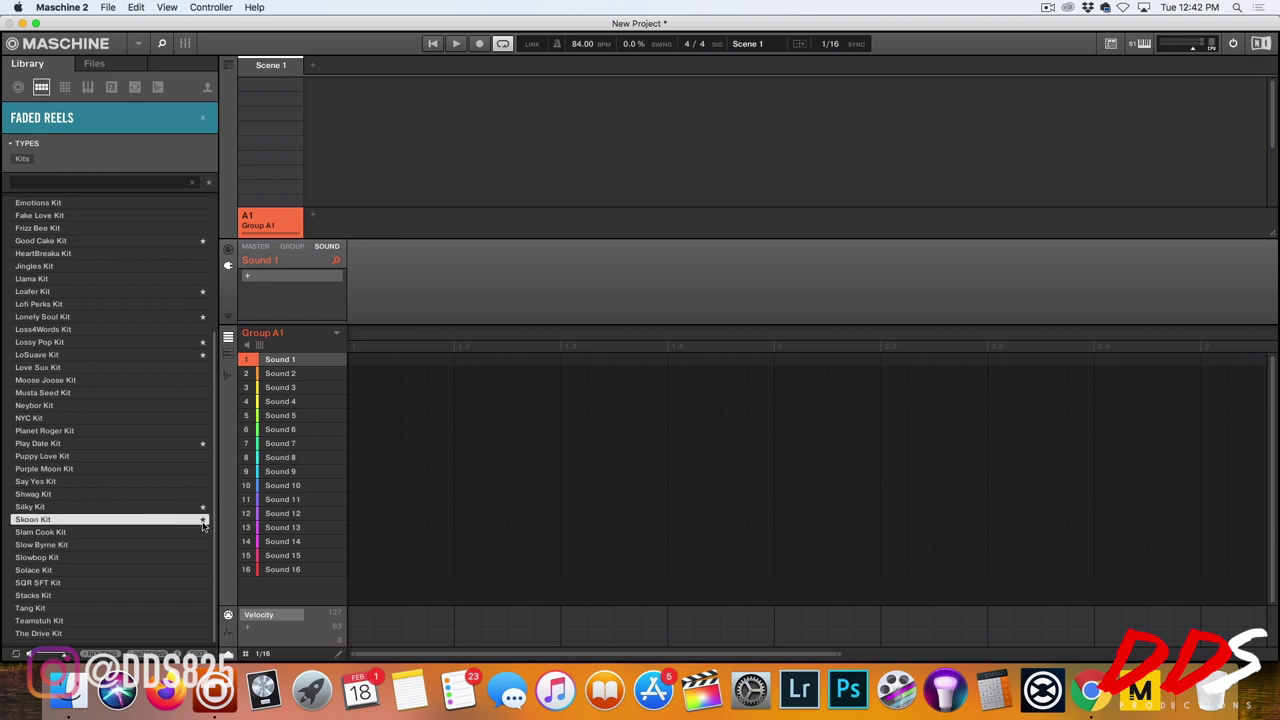
# Preview the remaining kits from Slam Cook Kit through The Drive Kit one after another
pyautogui.click(114, 532)
pyautogui.click(114, 545)
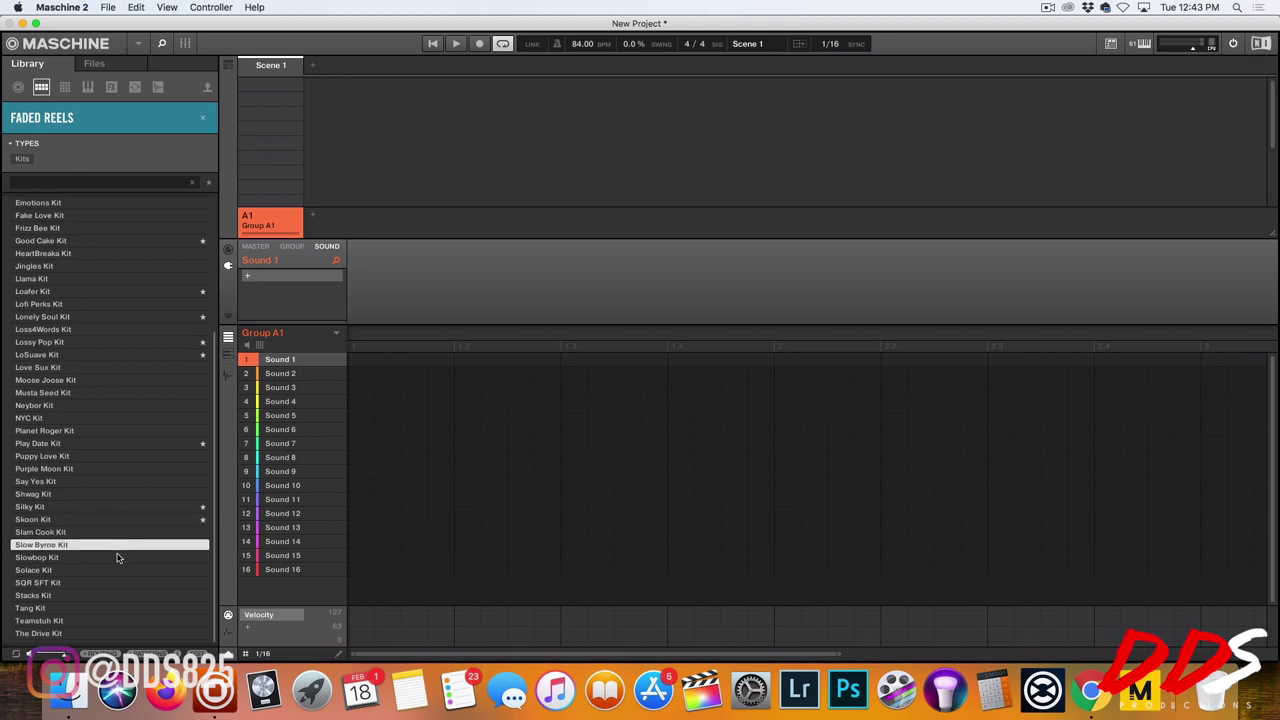
pyautogui.click(117, 557)
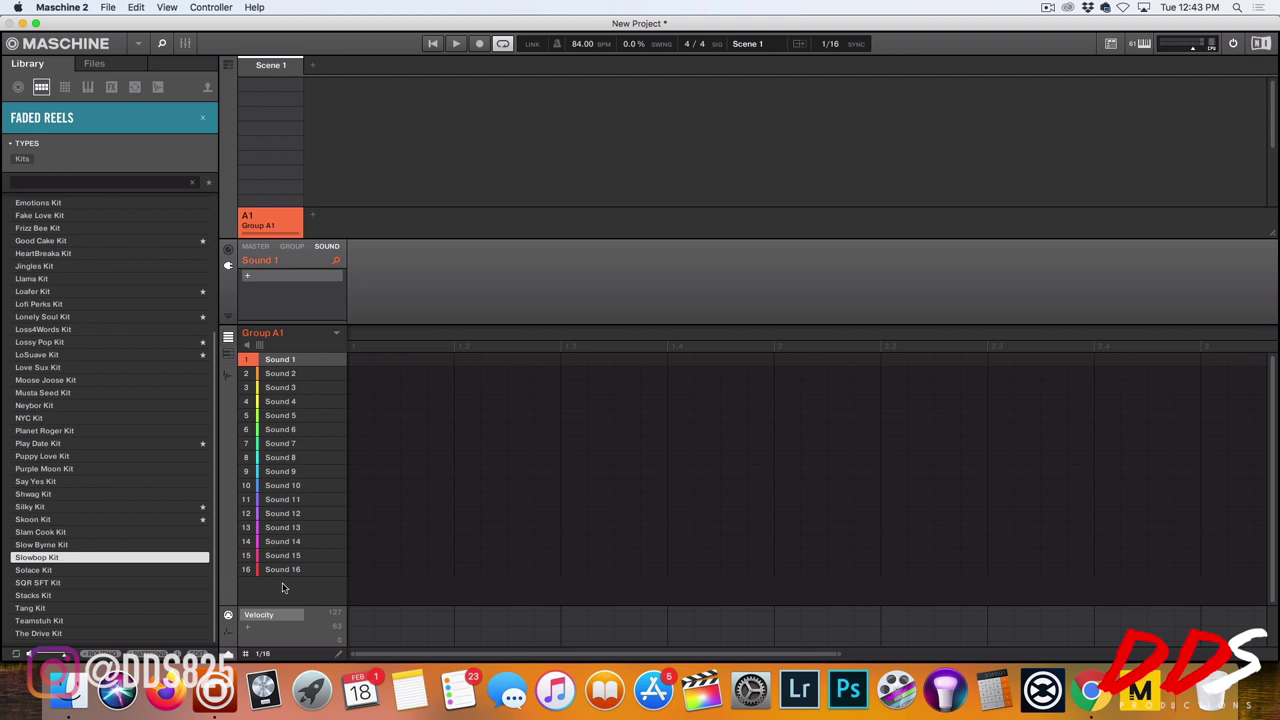
pyautogui.click(136, 571)
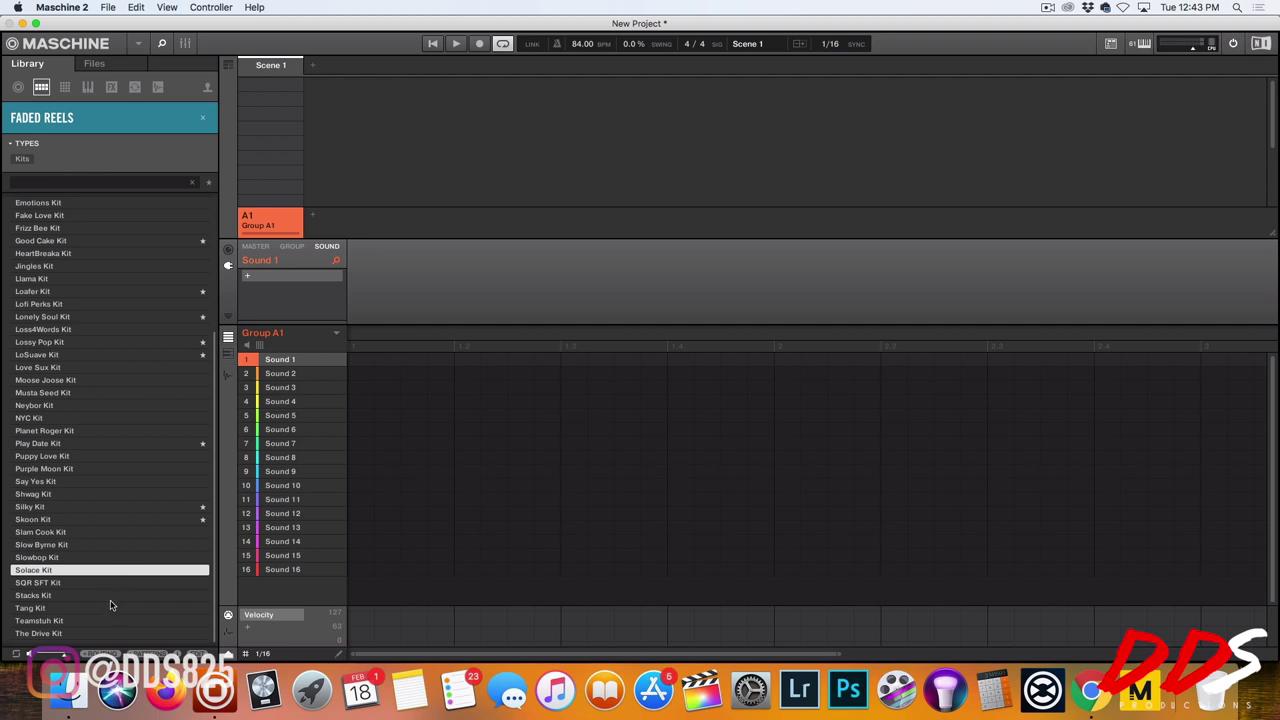
pyautogui.click(98, 586)
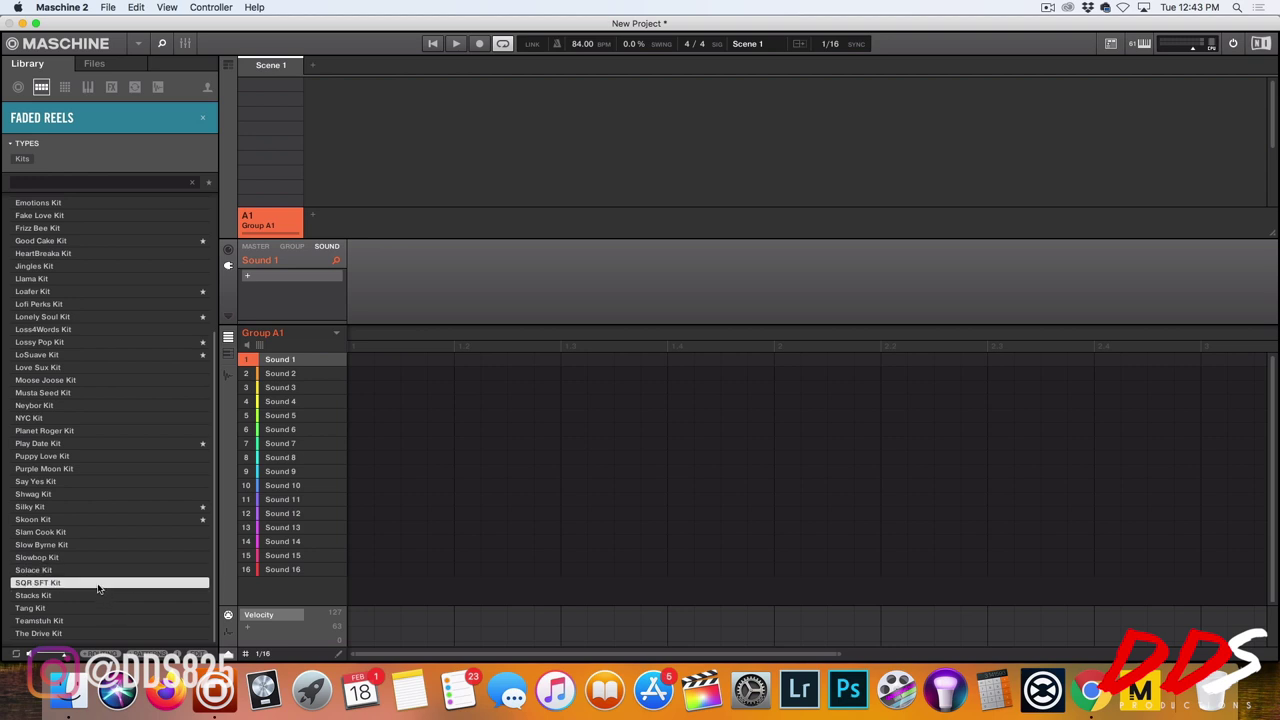
pyautogui.click(90, 598)
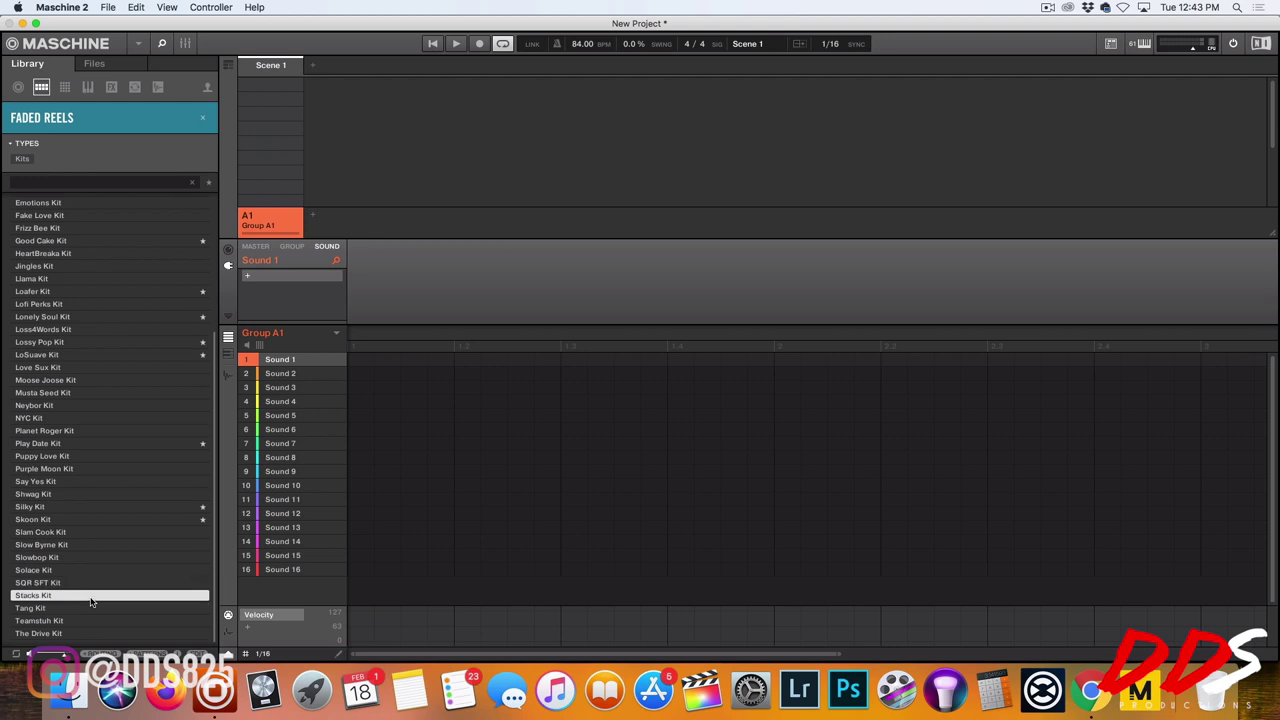
pyautogui.click(94, 610)
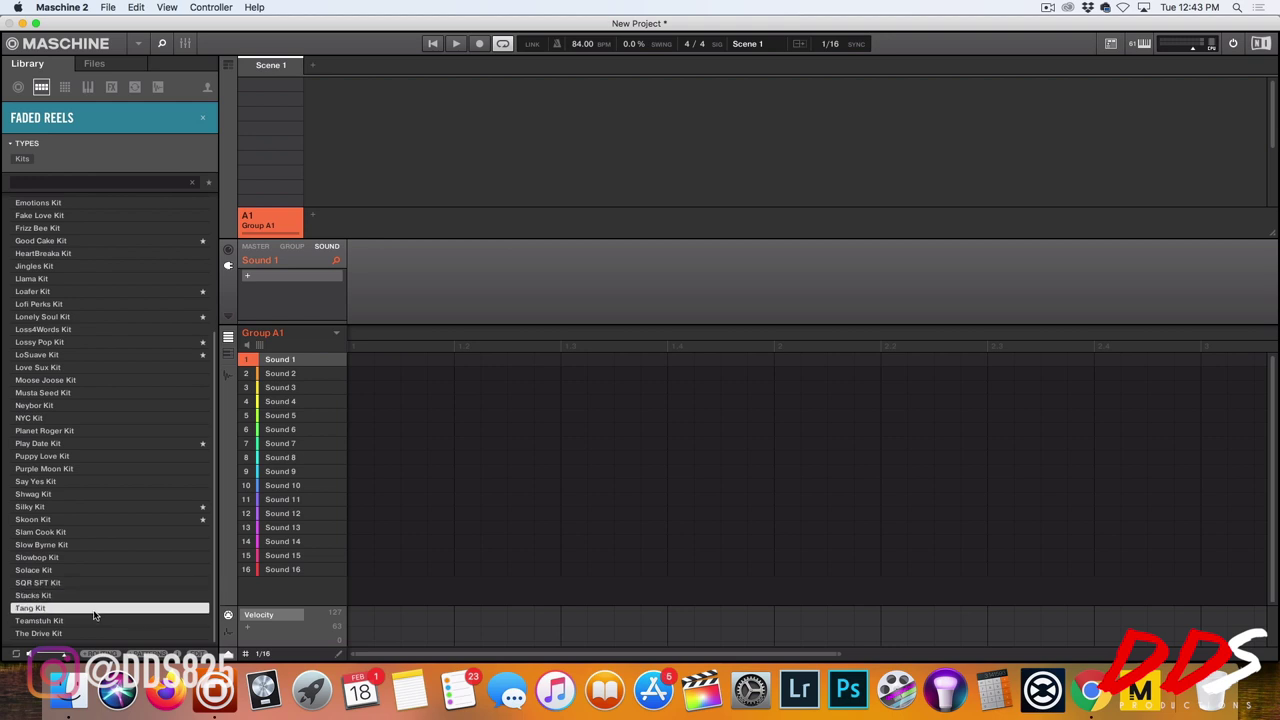
pyautogui.click(95, 622)
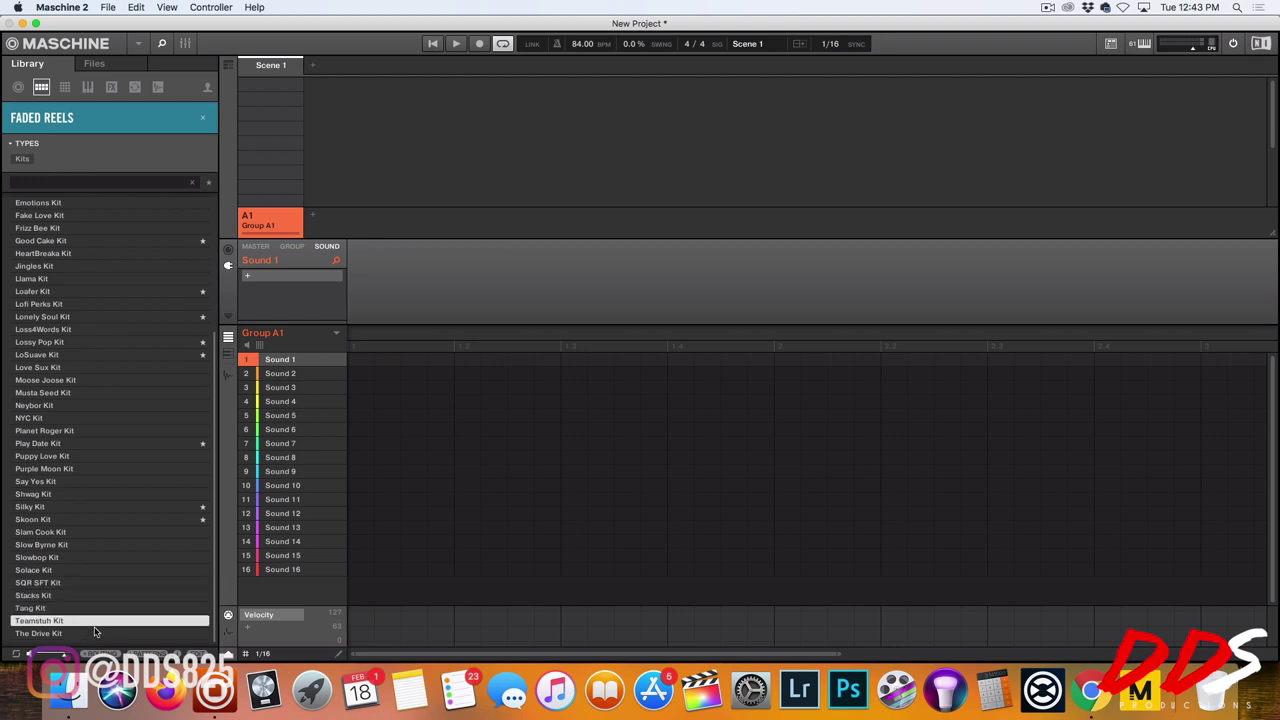
pyautogui.click(96, 634)
# Preview the favorites Alias Switch, Baptizm, ASMR and Beautiful again, and load Beautiful Kit into group A1
pyautogui.scroll(5, 143, 608)
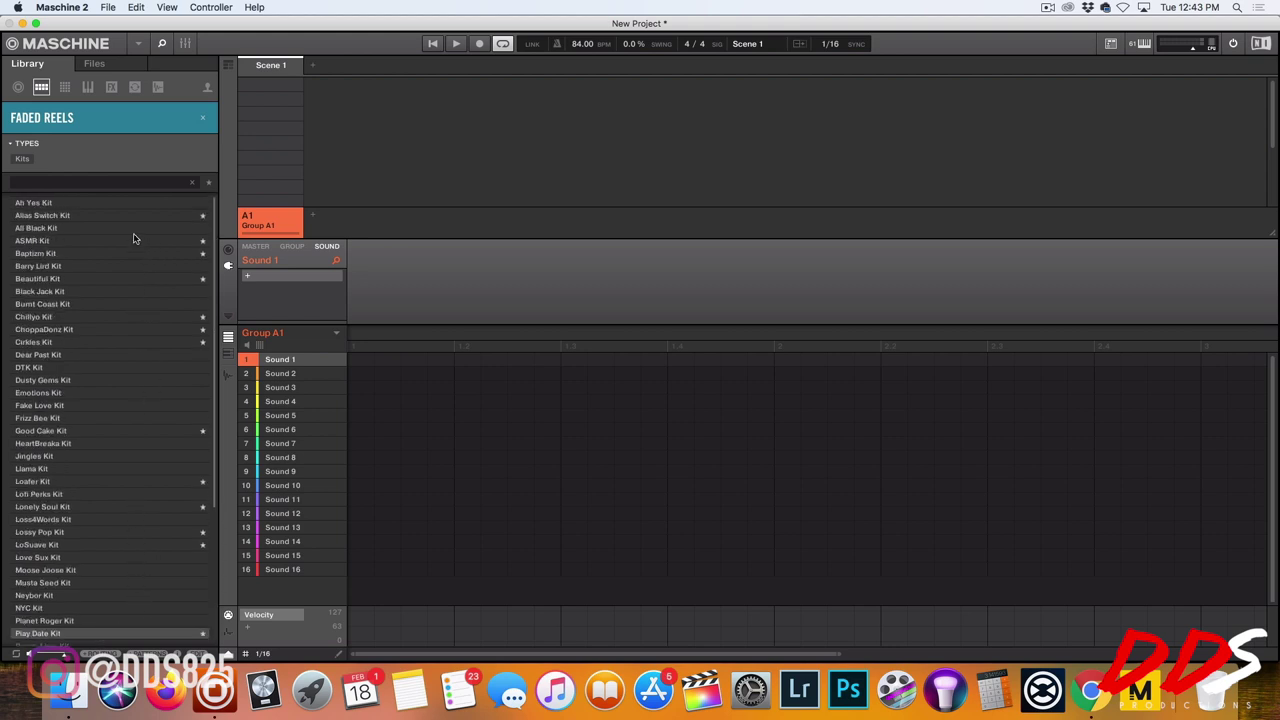
pyautogui.click(118, 217)
pyautogui.click(125, 253)
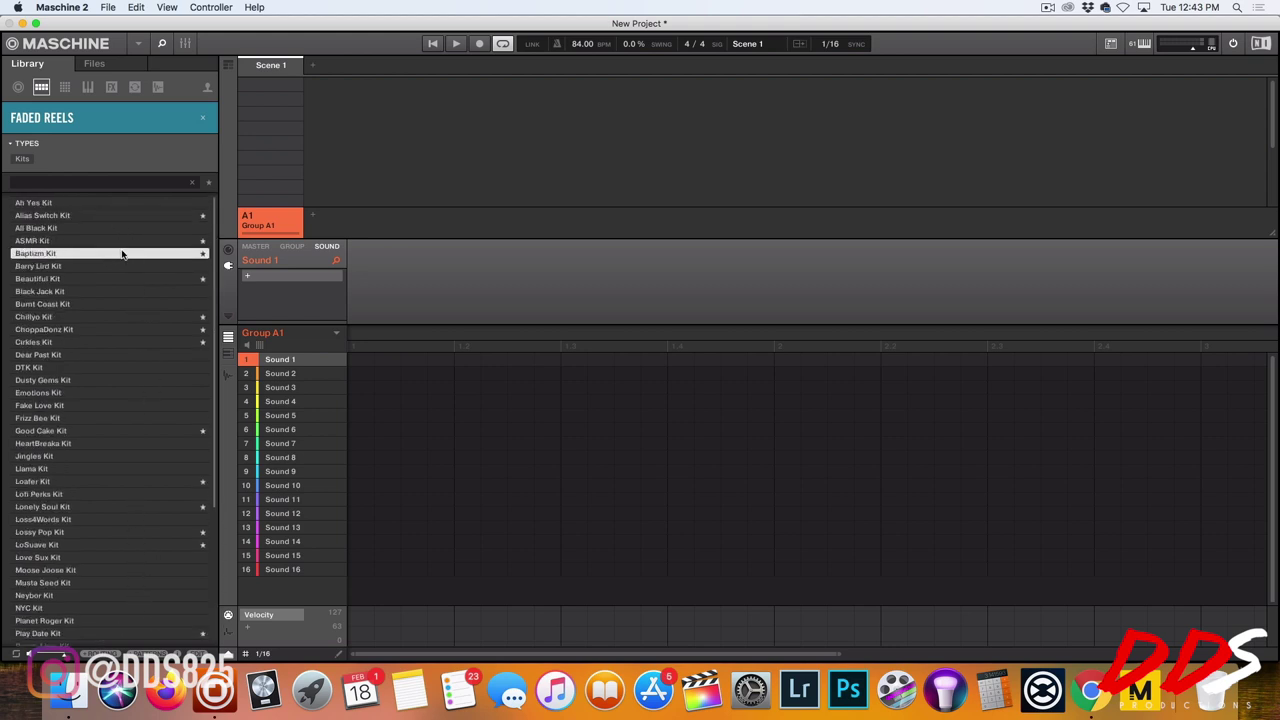
pyautogui.click(120, 242)
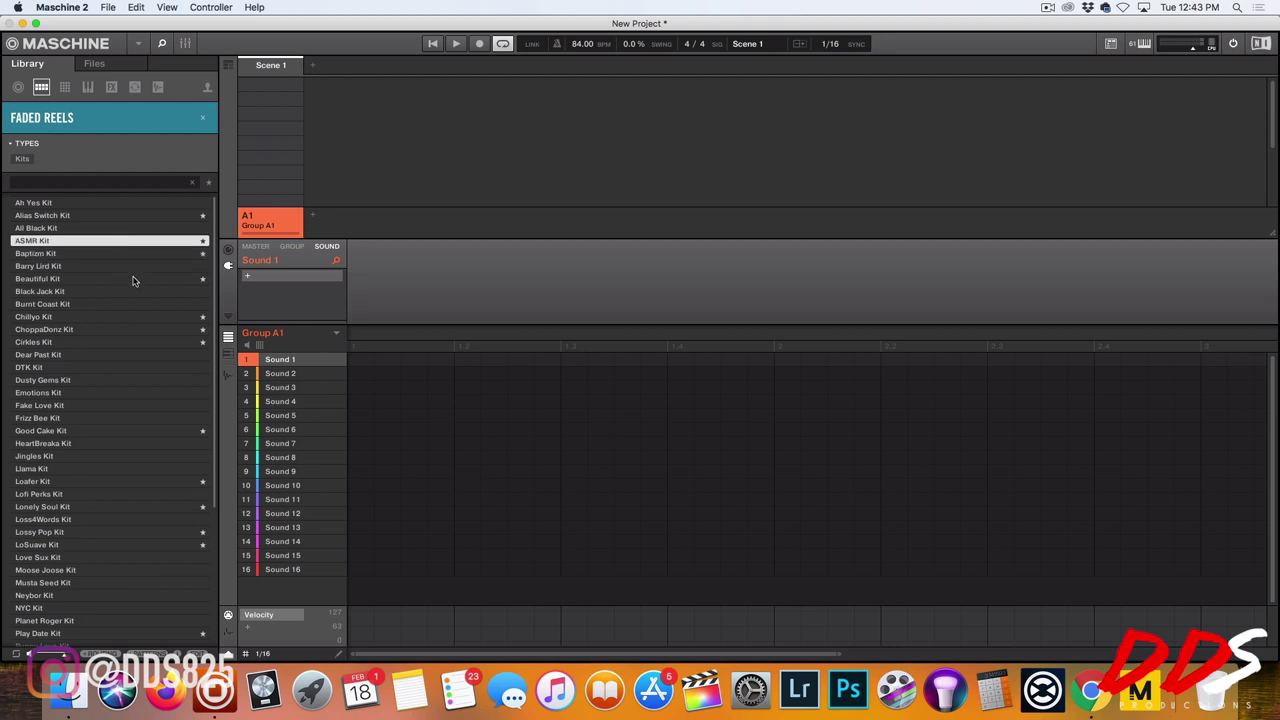
pyautogui.click(134, 279)
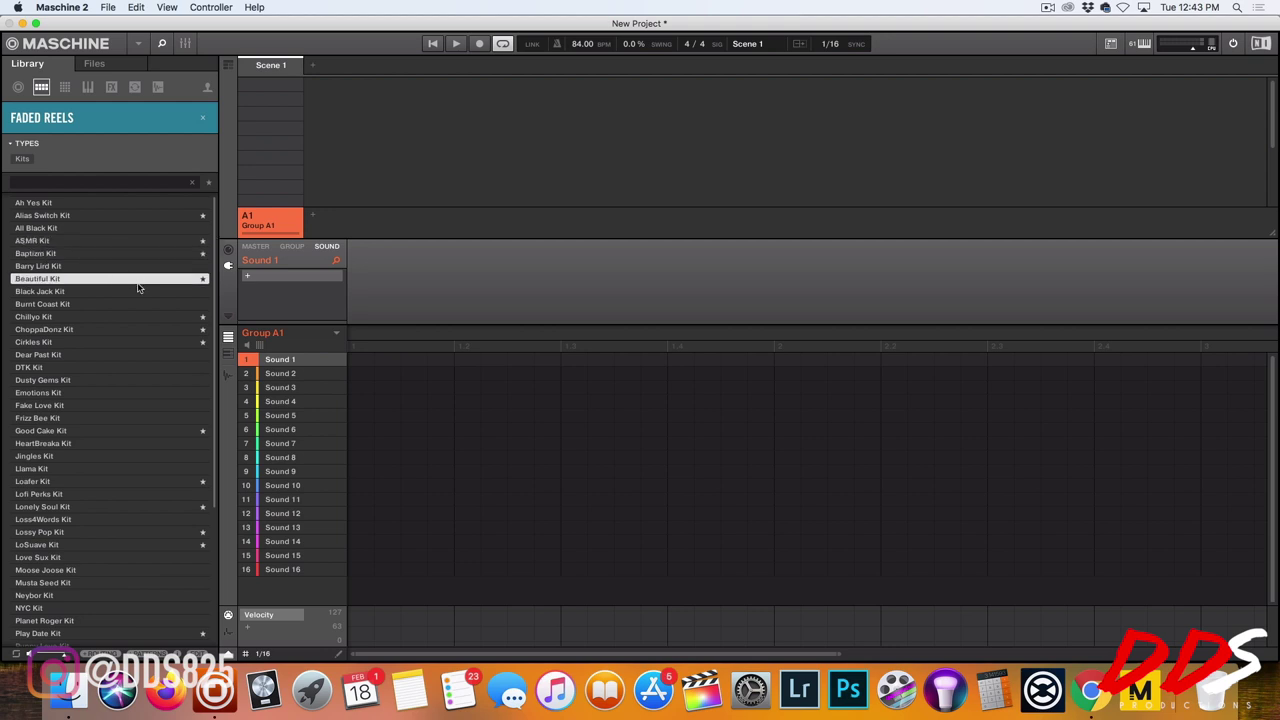
pyautogui.doubleClick(137, 279)
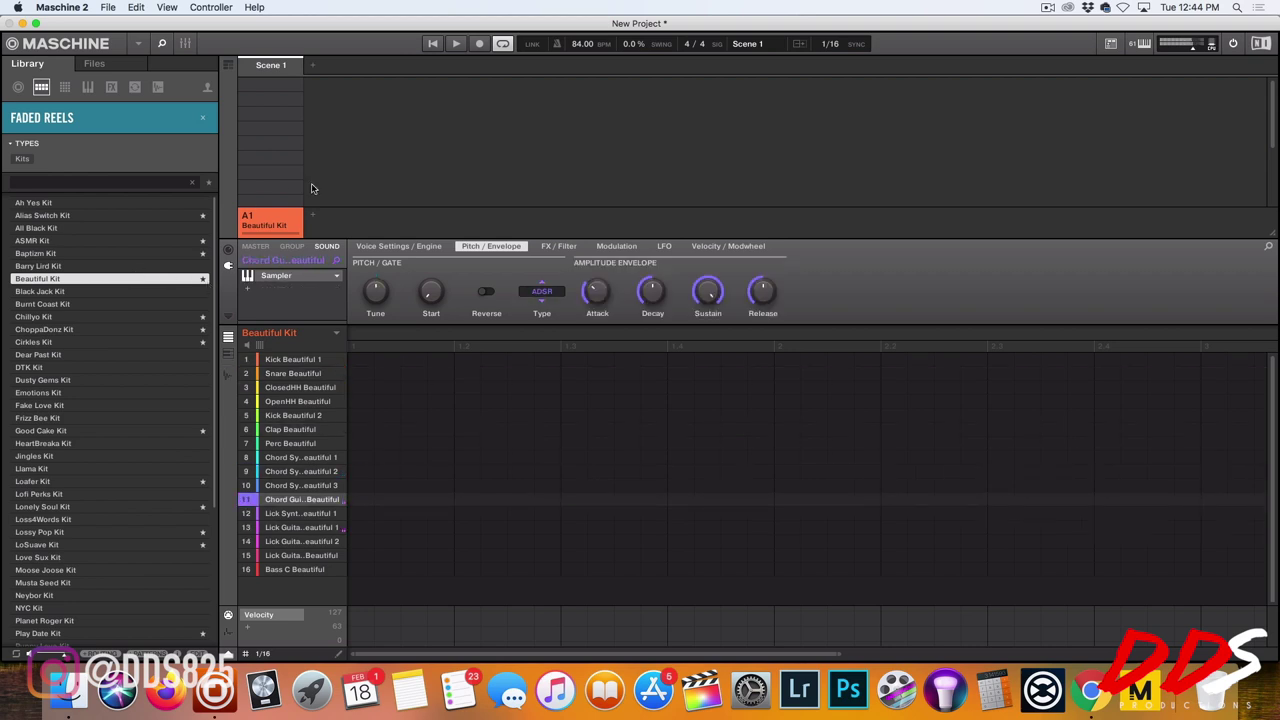
# Add group B1 and list the instrument presets of the Lo-Fi Glow library
pyautogui.click(313, 215)
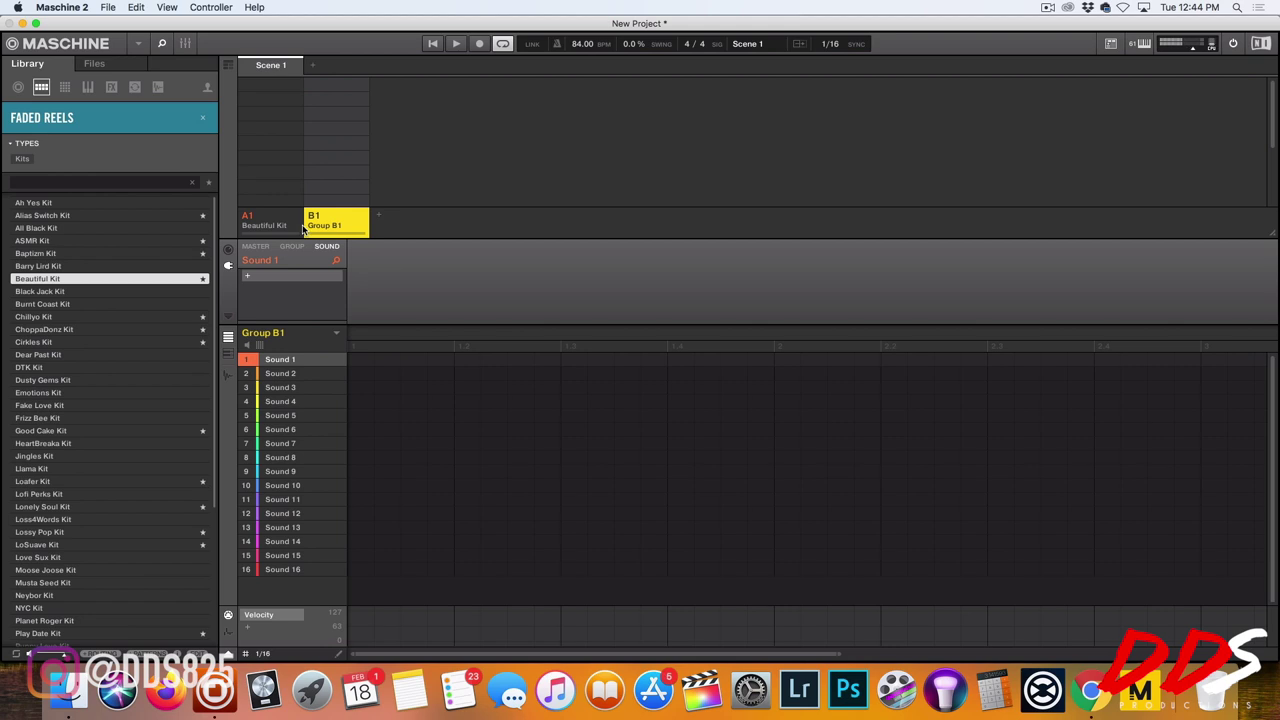
pyautogui.click(88, 87)
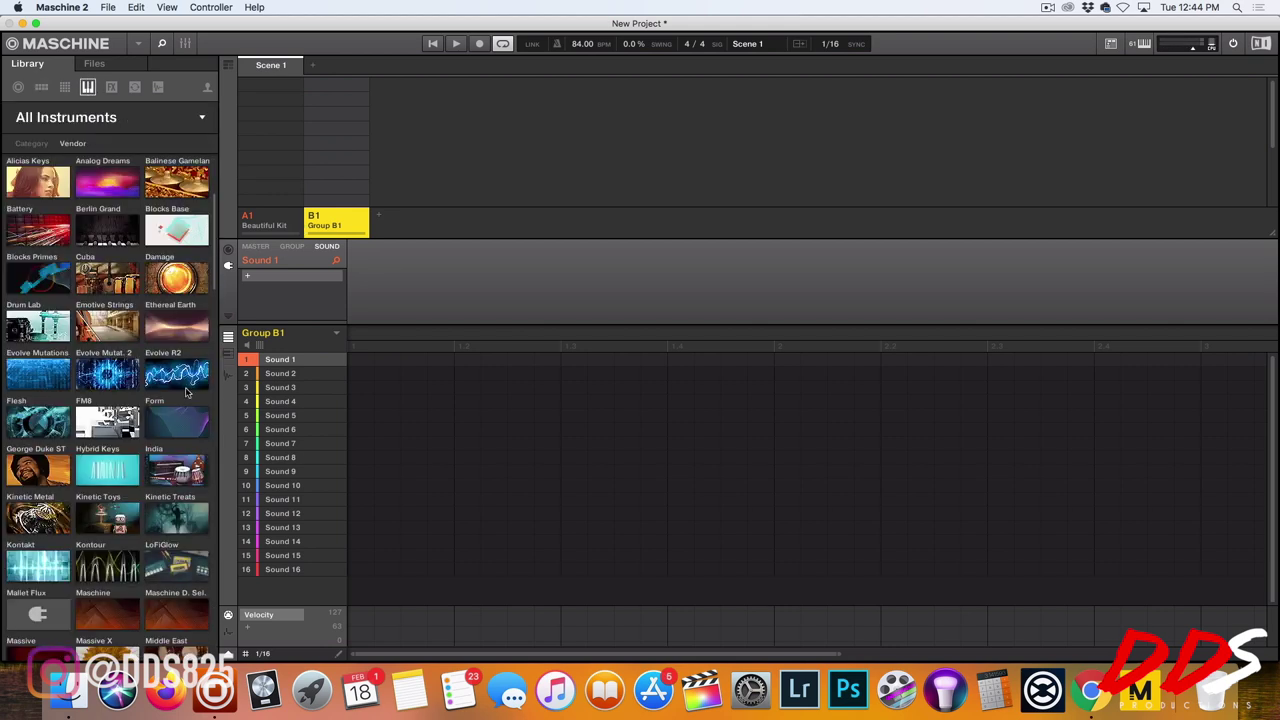
pyautogui.click(176, 576)
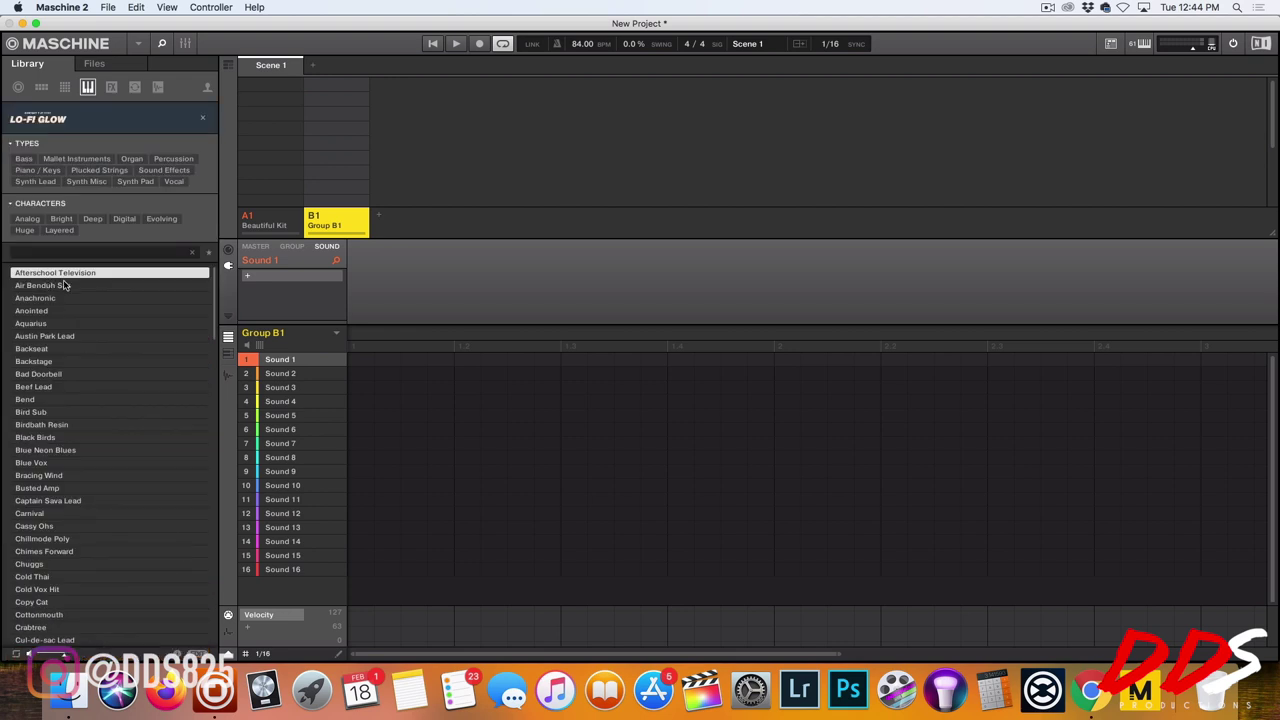
# Preview the Lo-Fi Glow presets one by one from Air Benduh Sax through Black Birds
pyautogui.click(65, 285)
pyautogui.click(71, 299)
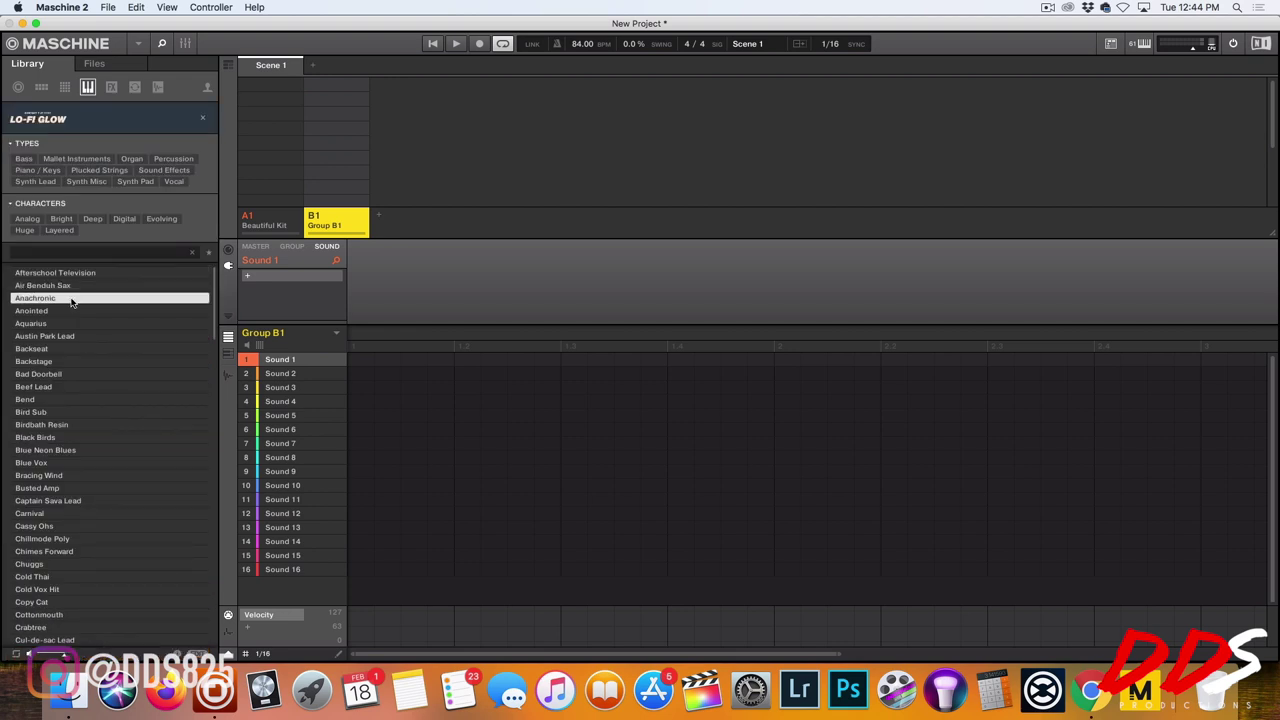
pyautogui.press('Down')
pyautogui.press('Down')
pyautogui.press('Down')
pyautogui.press('Down')
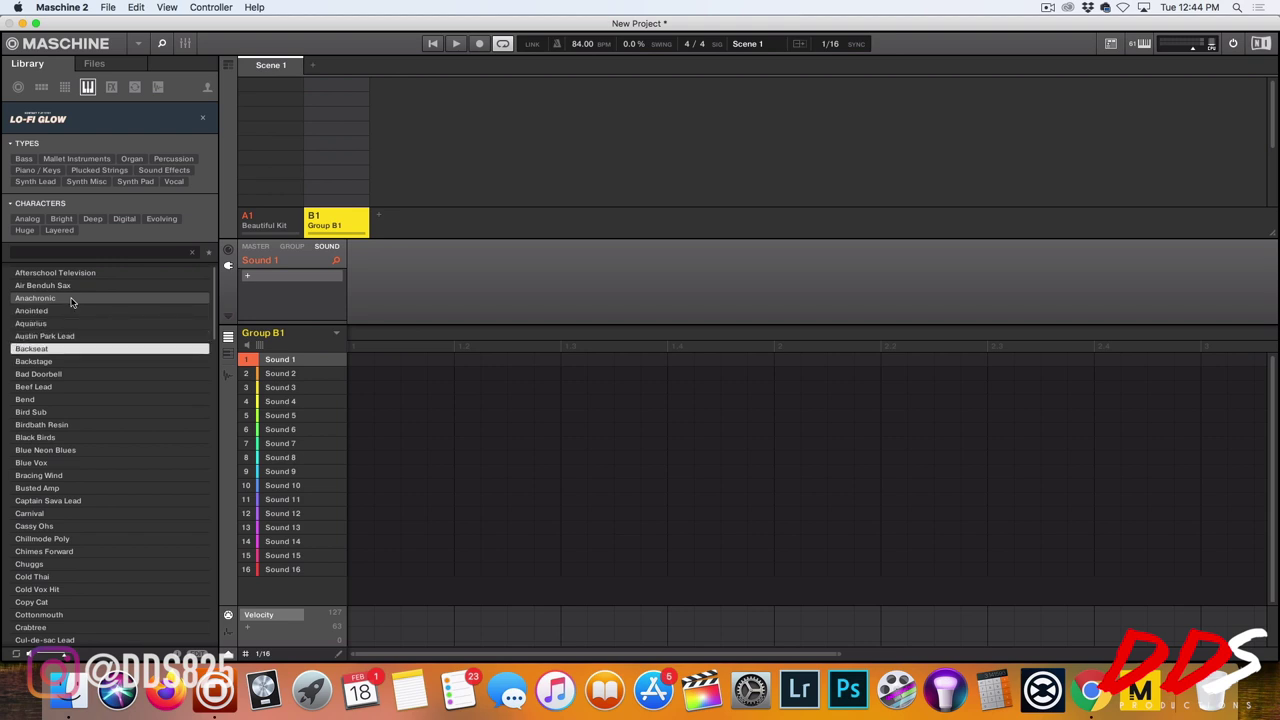
pyautogui.press('Down')
pyautogui.press('Down')
pyautogui.press('Down')
pyautogui.press('Down')
pyautogui.press('Down')
pyautogui.press('Down')
pyautogui.press('Down')
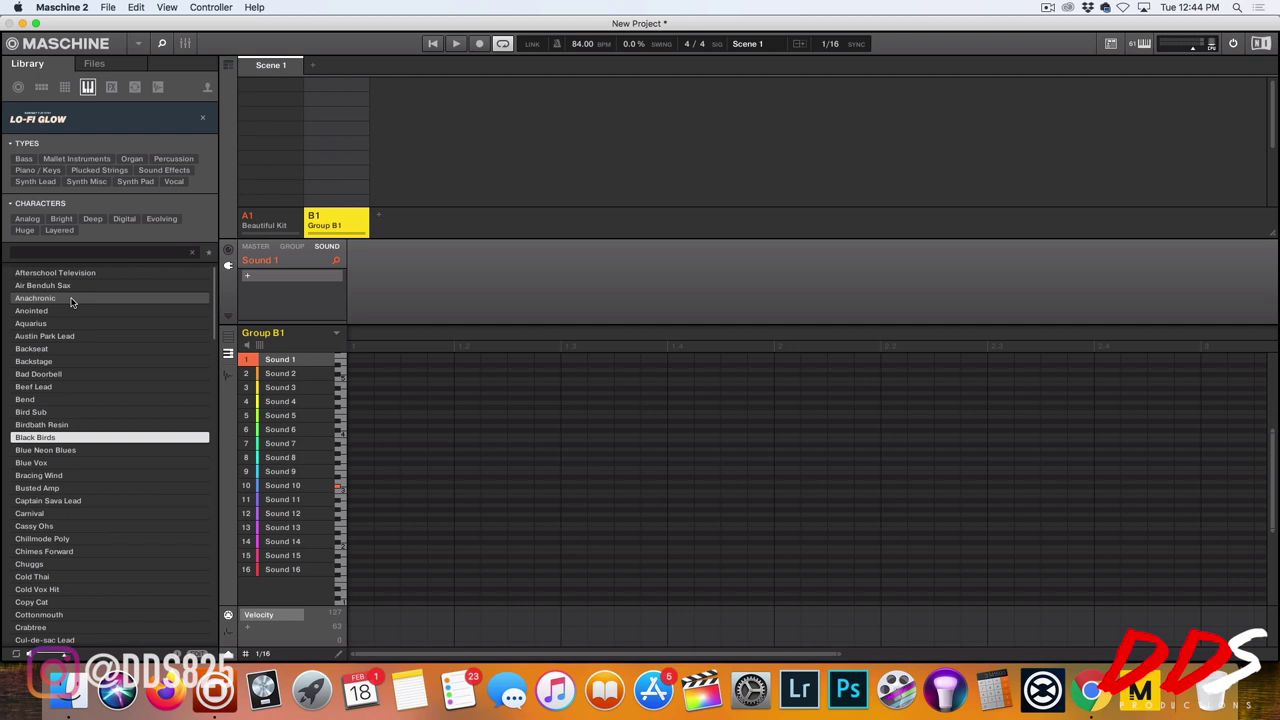
# Compare Black Birds with the presets after it, mark Black Birds as a favorite and load it into group B1's first sound
pyautogui.press('Down')
pyautogui.press('Down')
pyautogui.press('Up')
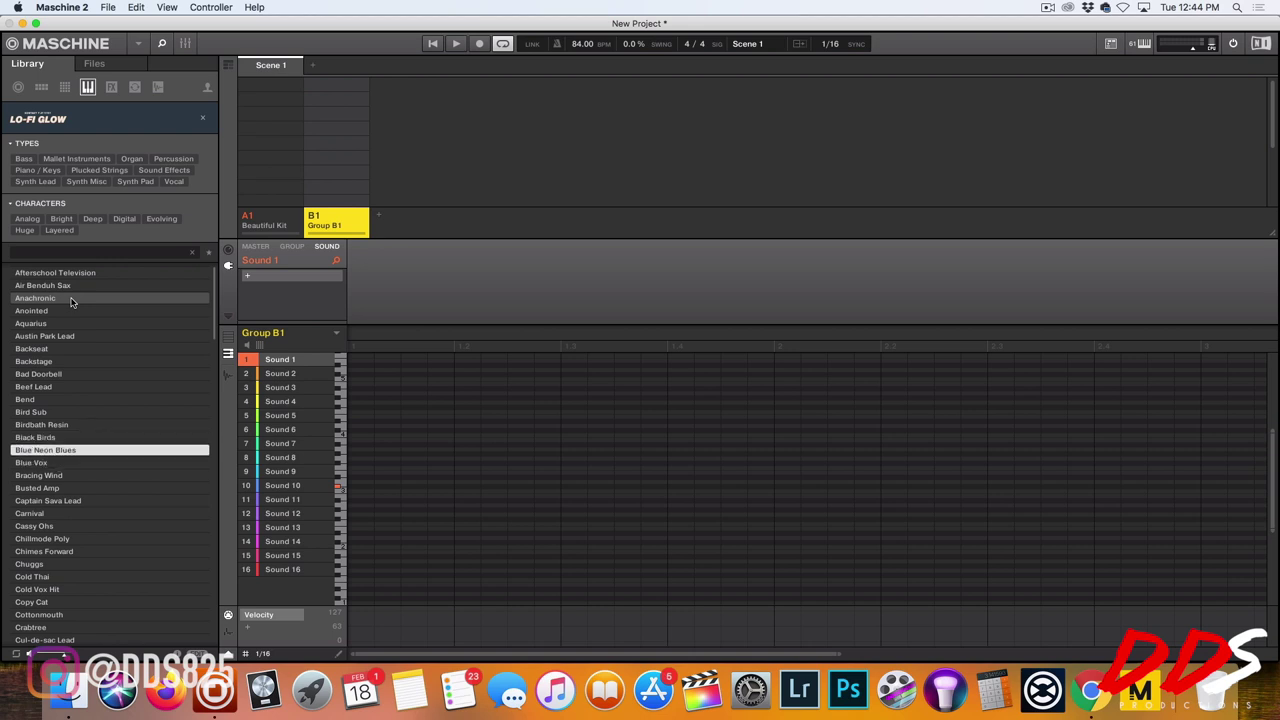
pyautogui.press('Up')
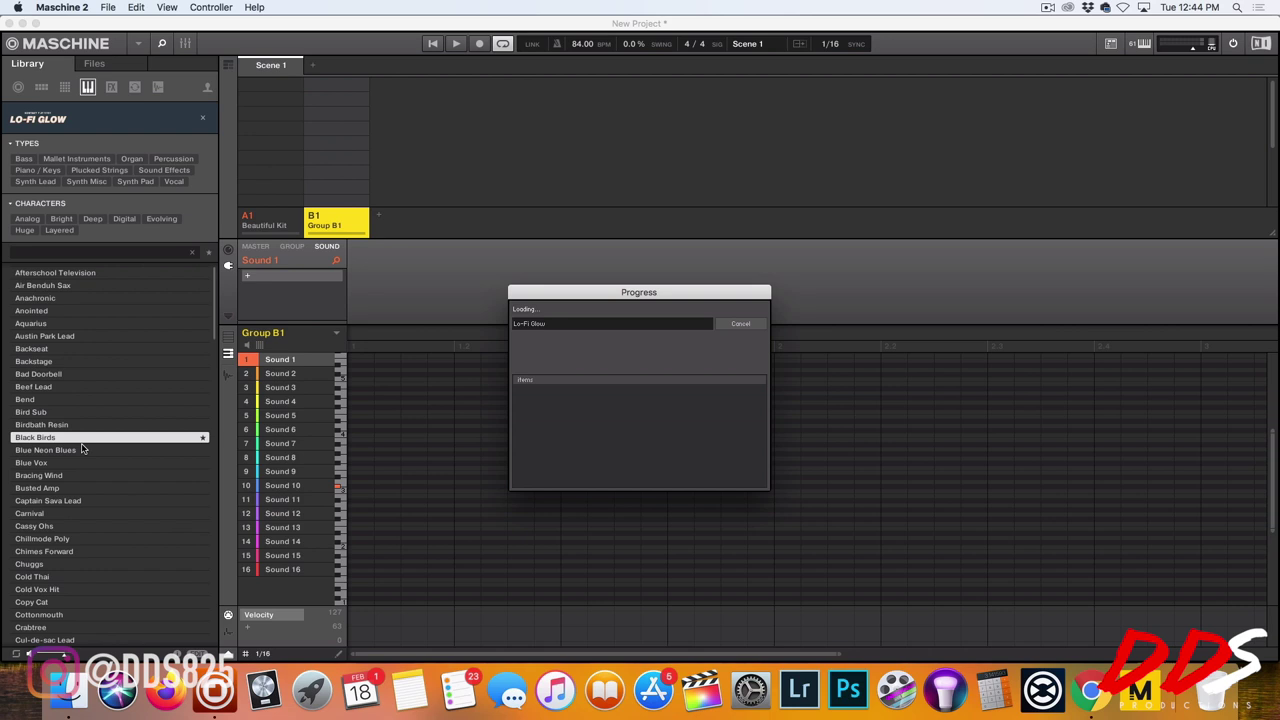
# Preview the Blue Neon Blues, Bracing Wind and Blue Vox presets
pyautogui.click(100, 455)
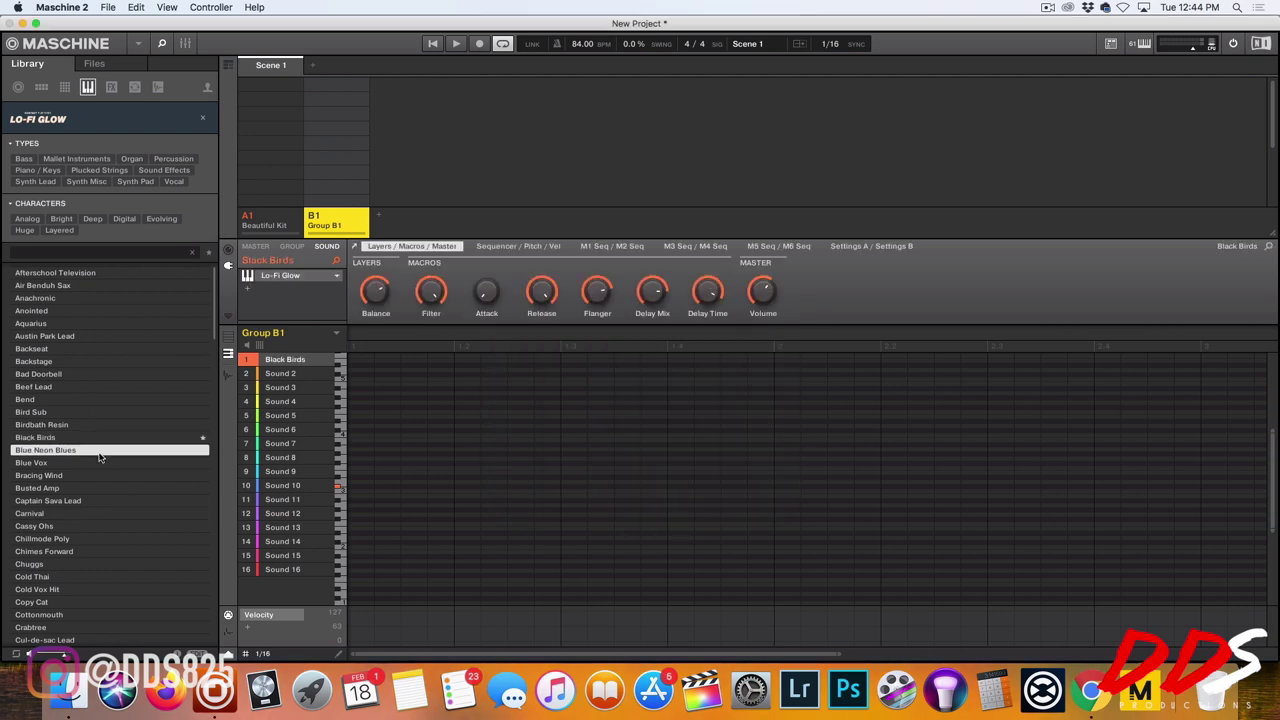
pyautogui.click(100, 475)
pyautogui.click(93, 465)
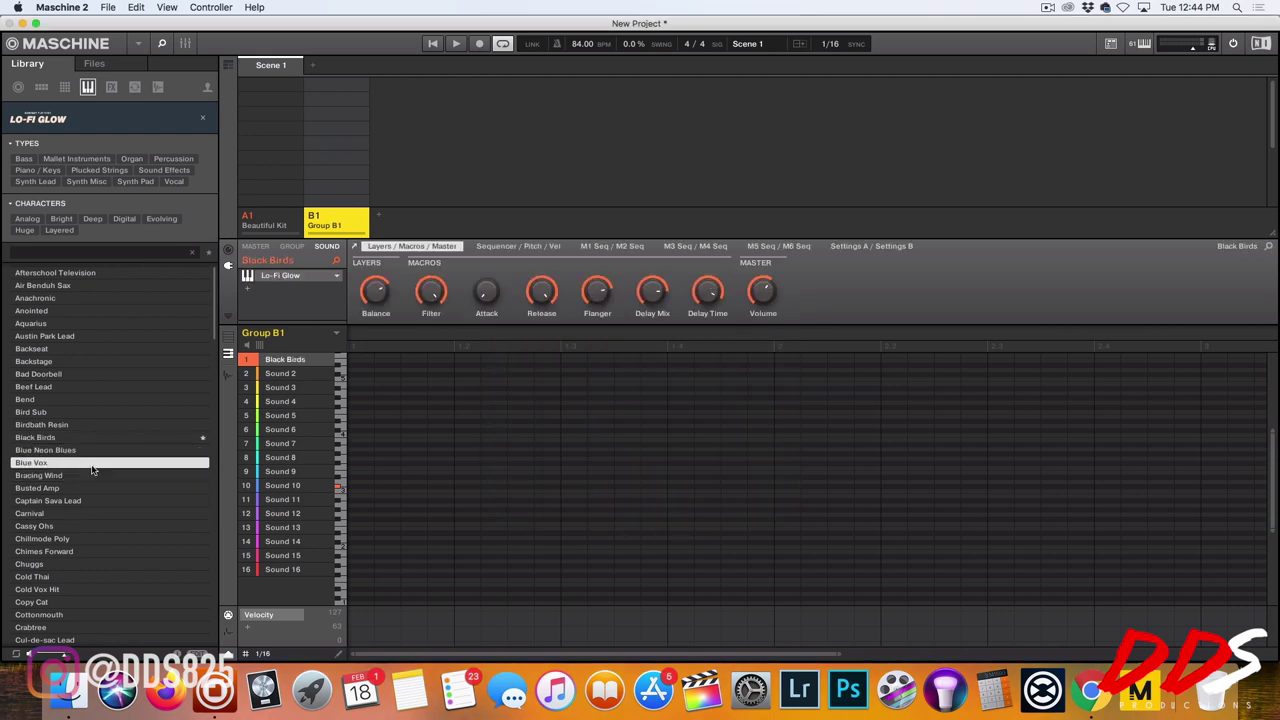
# Preview Busted Amp and the presets following it, and mark Busted Amp as a favorite
pyautogui.click(92, 490)
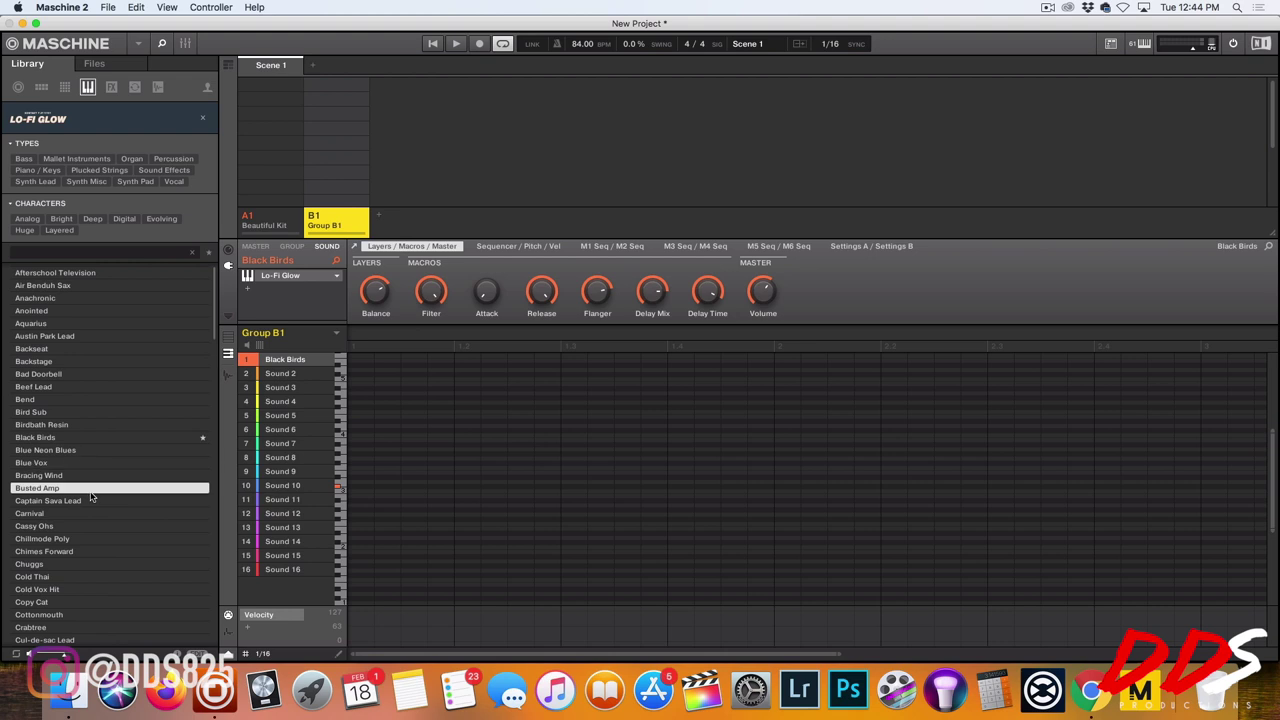
pyautogui.press('Down')
pyautogui.press('Down')
pyautogui.press('Down')
pyautogui.press('Up')
pyautogui.press('Up')
pyautogui.press('Up')
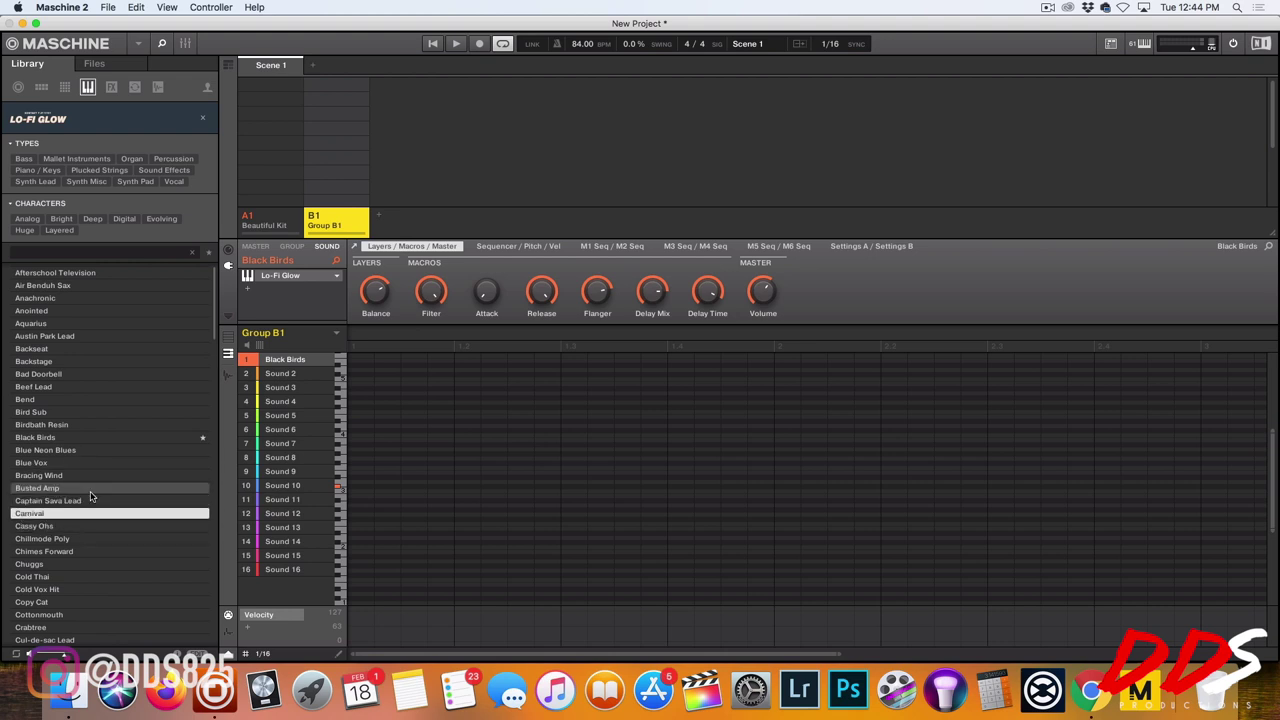
pyautogui.click(202, 488)
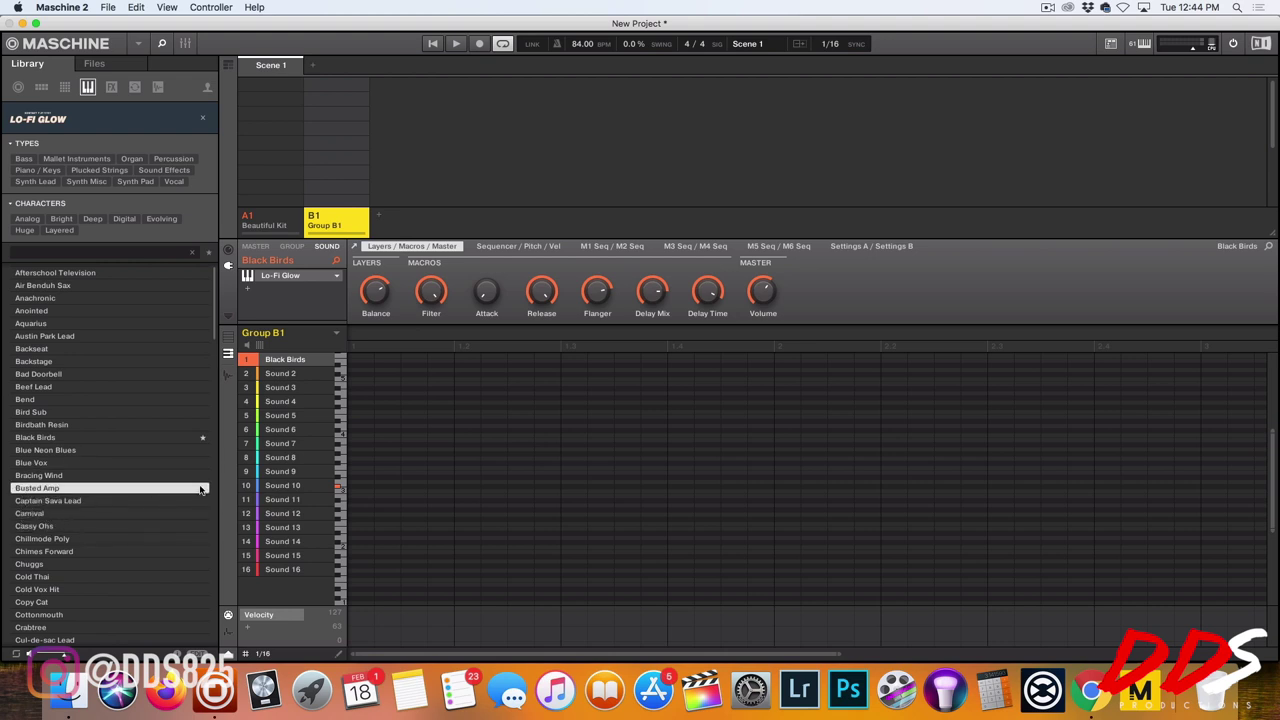
# Preview the Captain Sava Lead, Carnival and Cassy Ohs presets
pyautogui.click(79, 502)
pyautogui.press('Down')
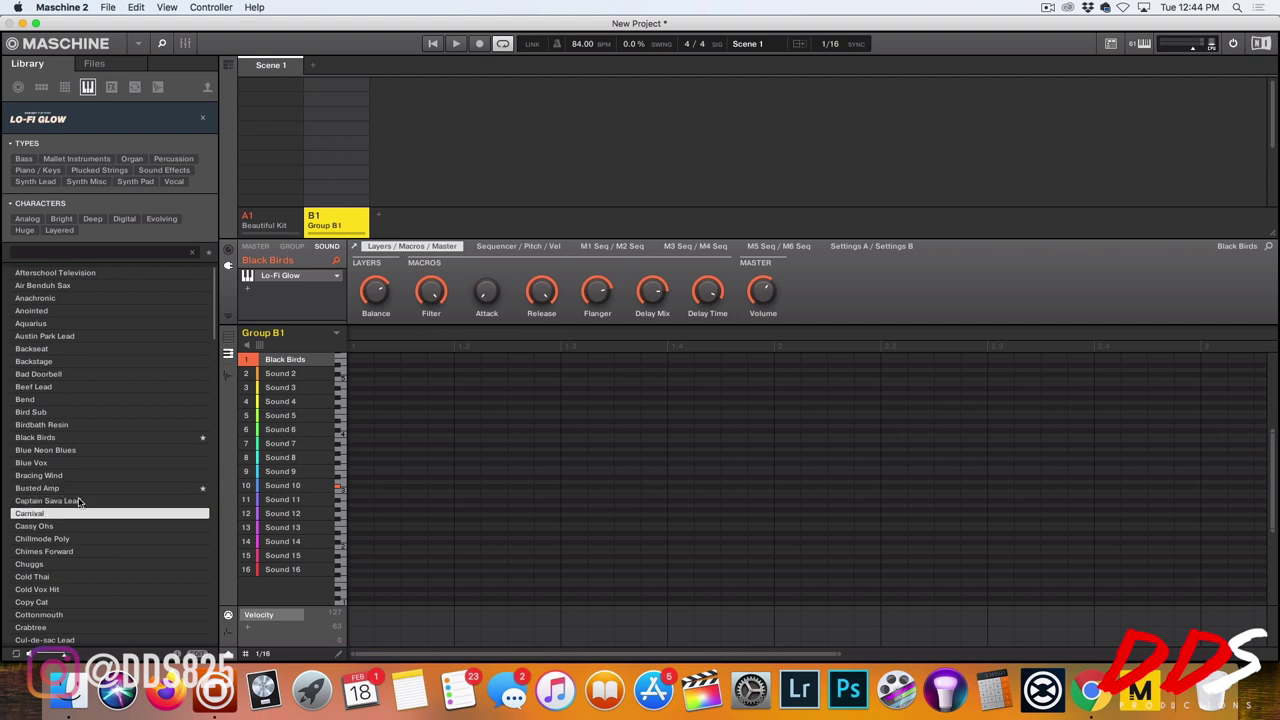
pyautogui.press('Down')
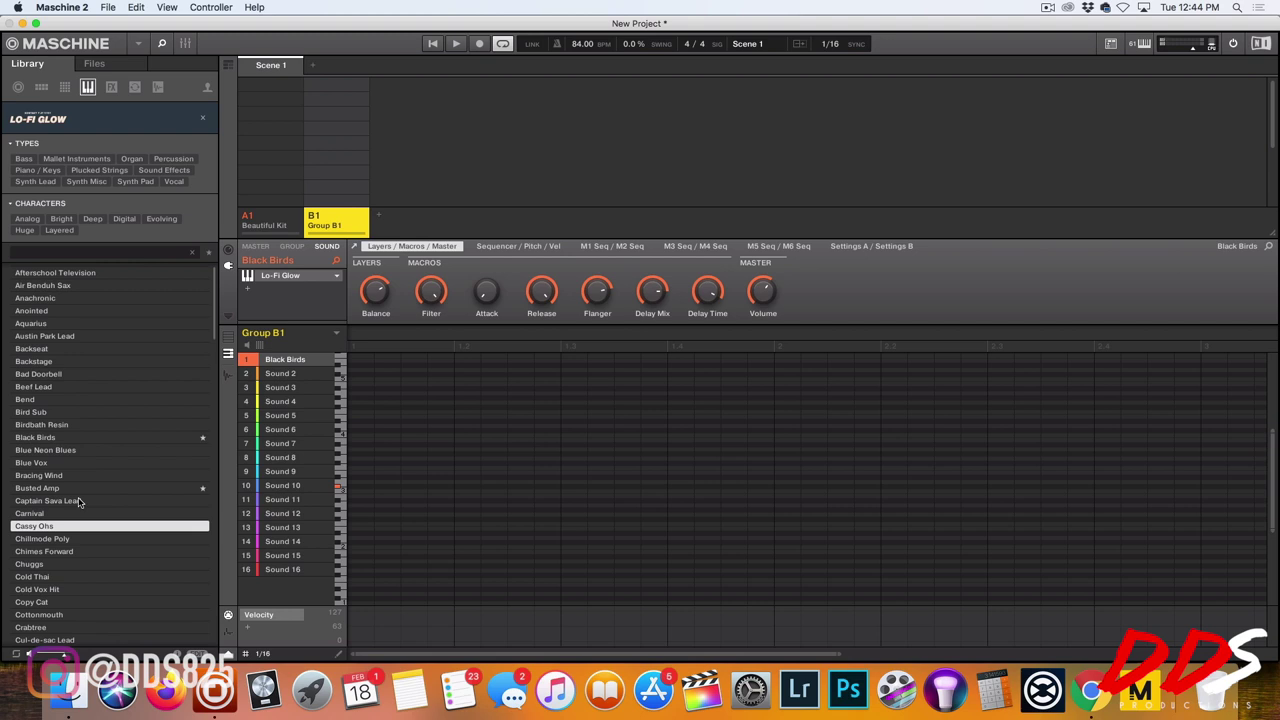
# Preview the Lo-Fi Glow presets from Chillmode Poly through Crabtree
pyautogui.press('Down')
pyautogui.press('Down')
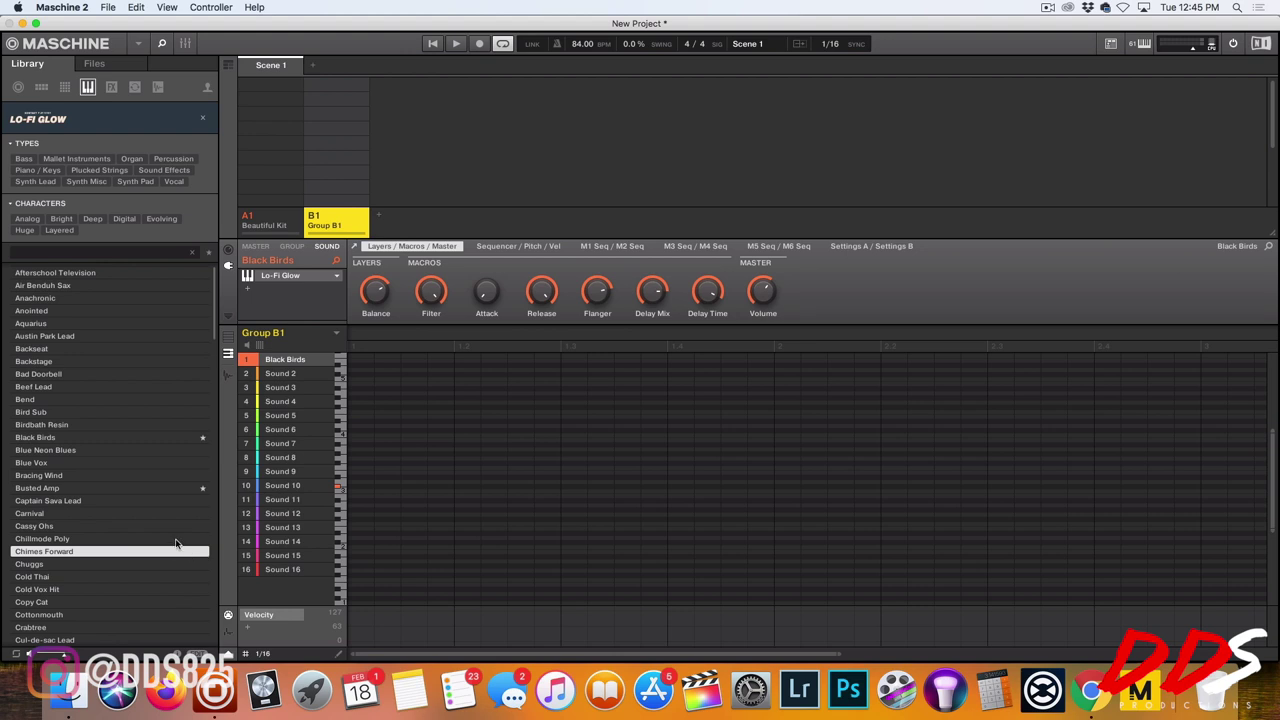
pyautogui.press('Down')
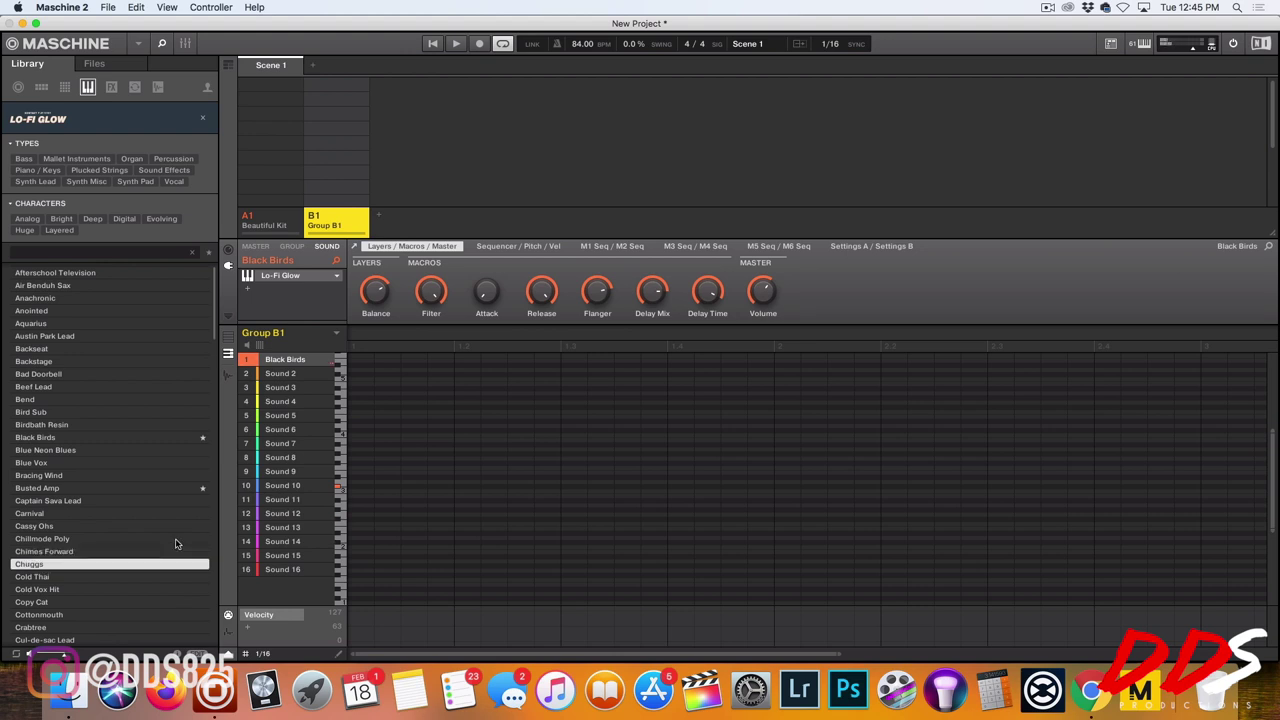
pyautogui.press('Down')
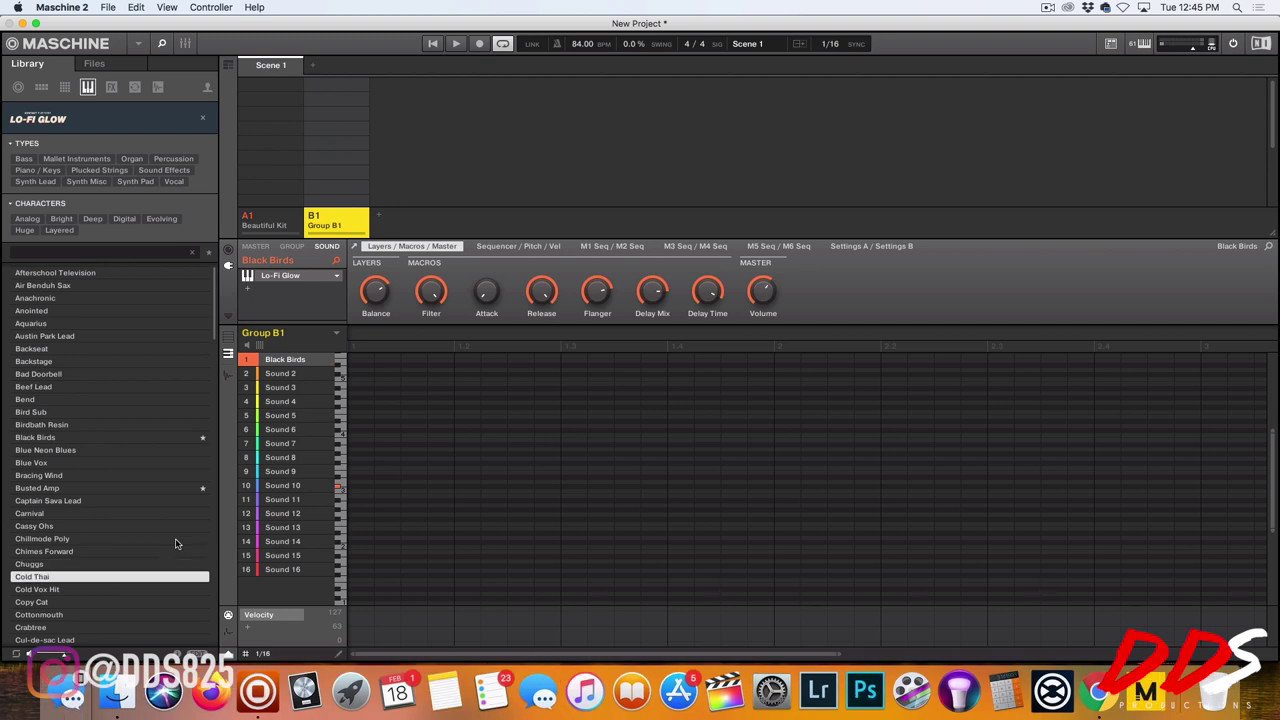
pyautogui.press('Down')
pyautogui.press('Down')
pyautogui.press('Down')
pyautogui.press('Down')
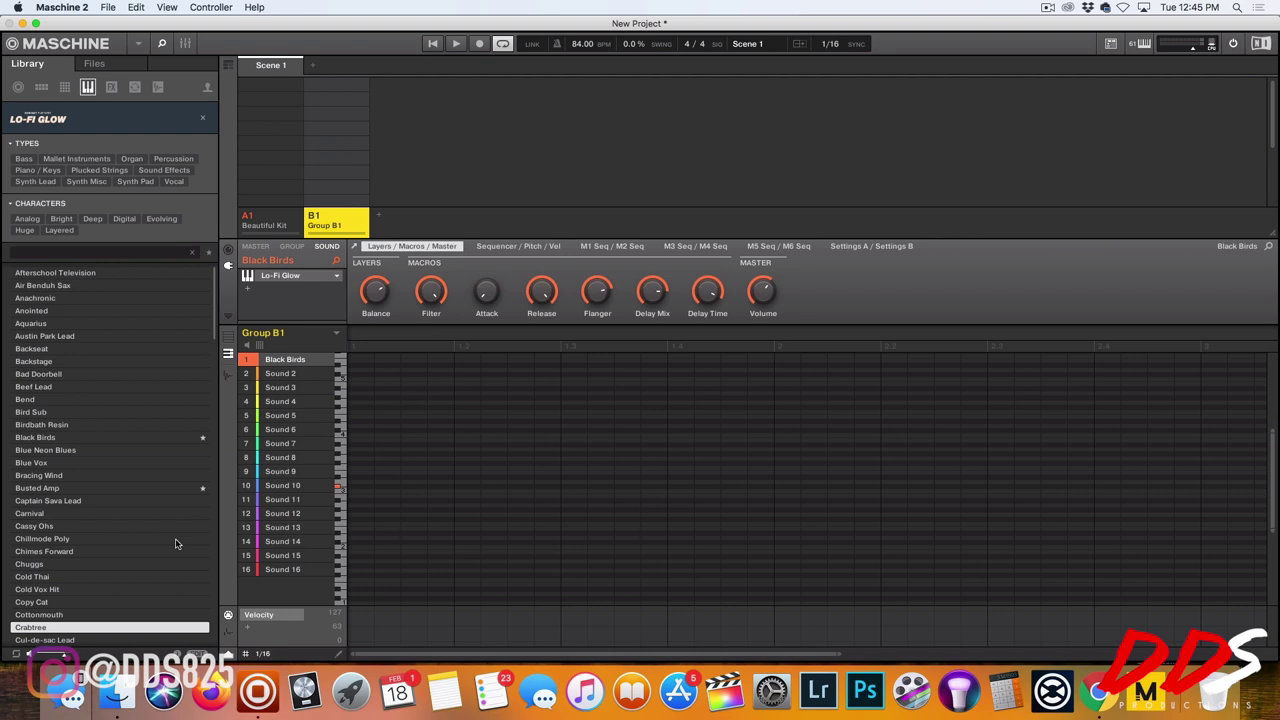
# Preview the Lo-Fi Glow presets from Cul-de-sac Lead through Dirty VHS
pyautogui.press('Down')
pyautogui.press('Down')
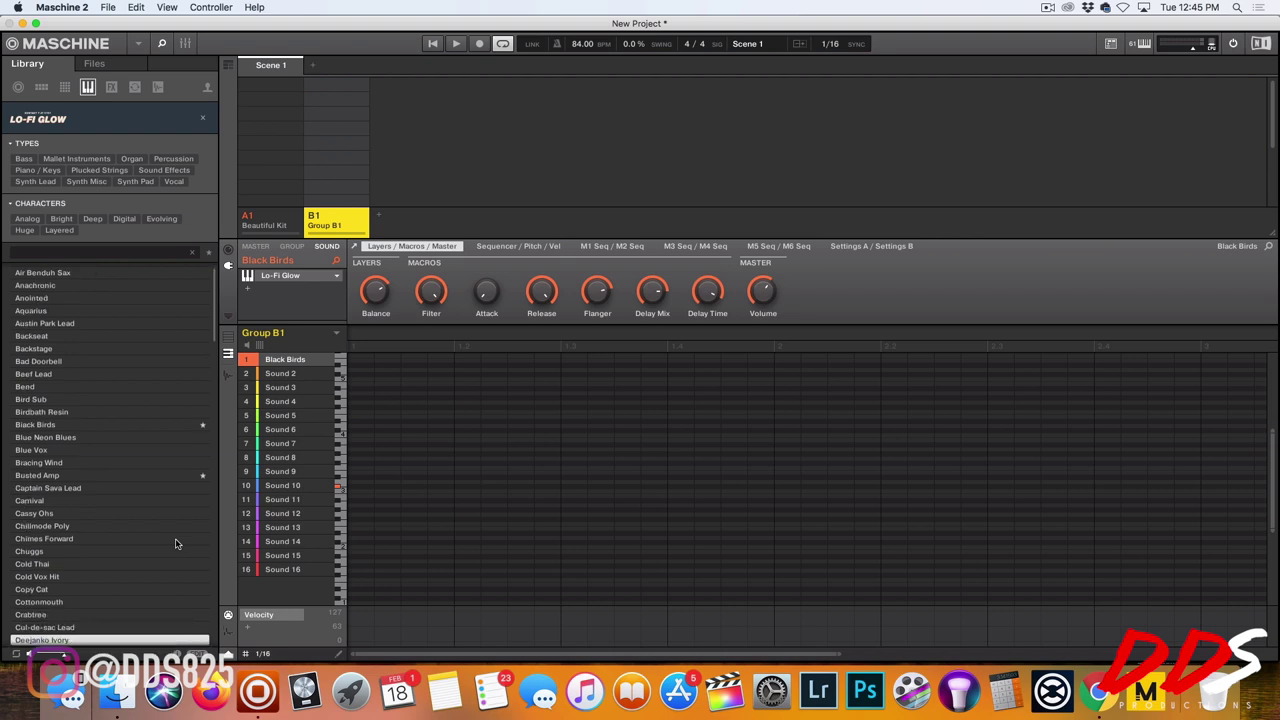
pyautogui.press('Down')
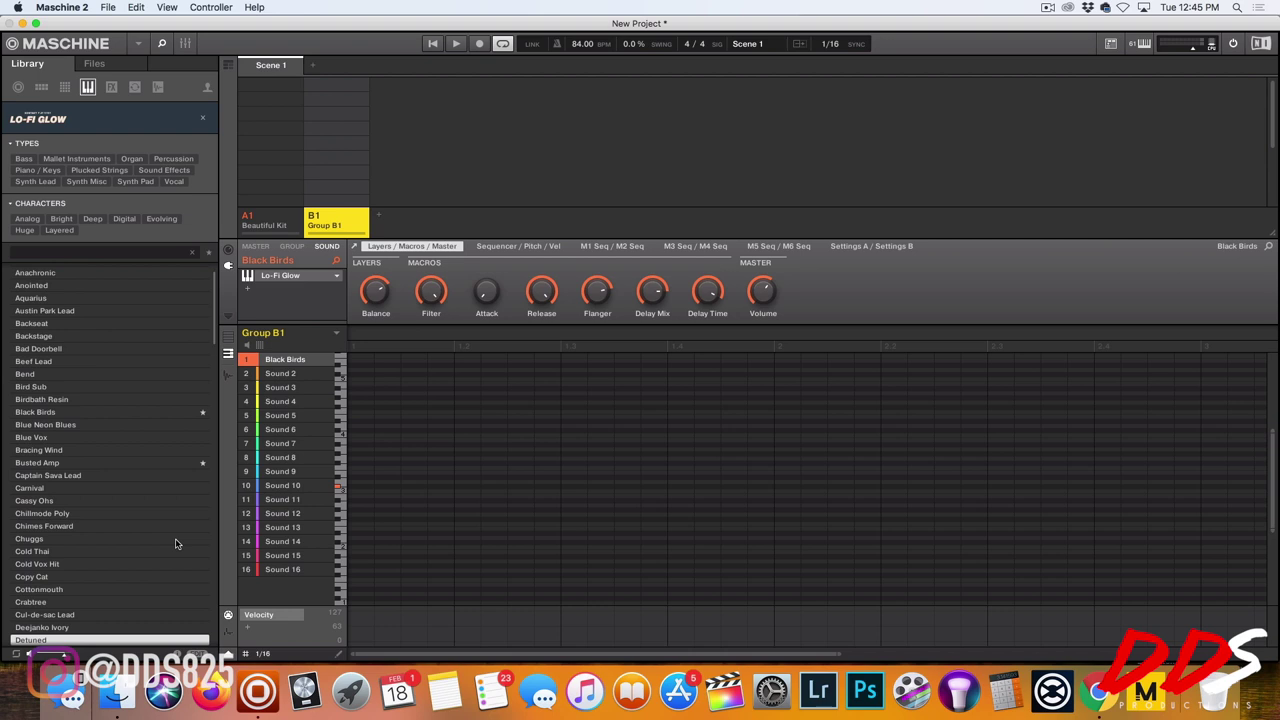
pyautogui.press('Down')
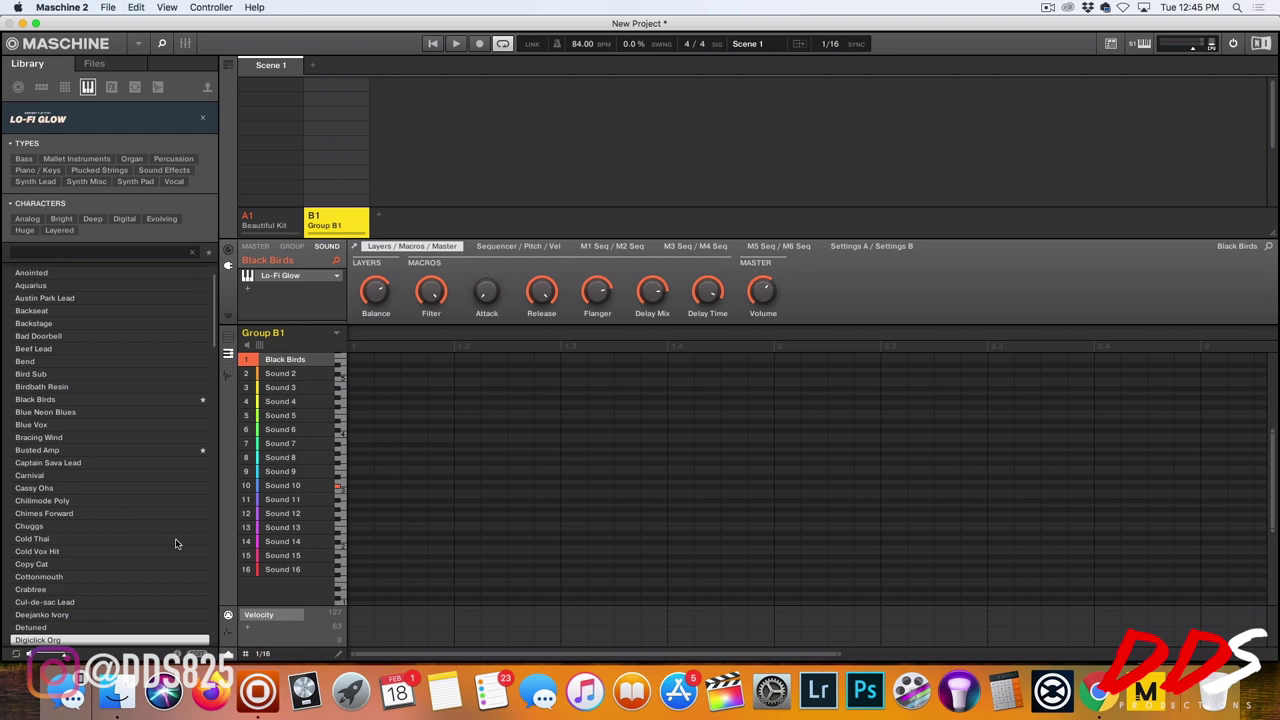
pyautogui.press('Down')
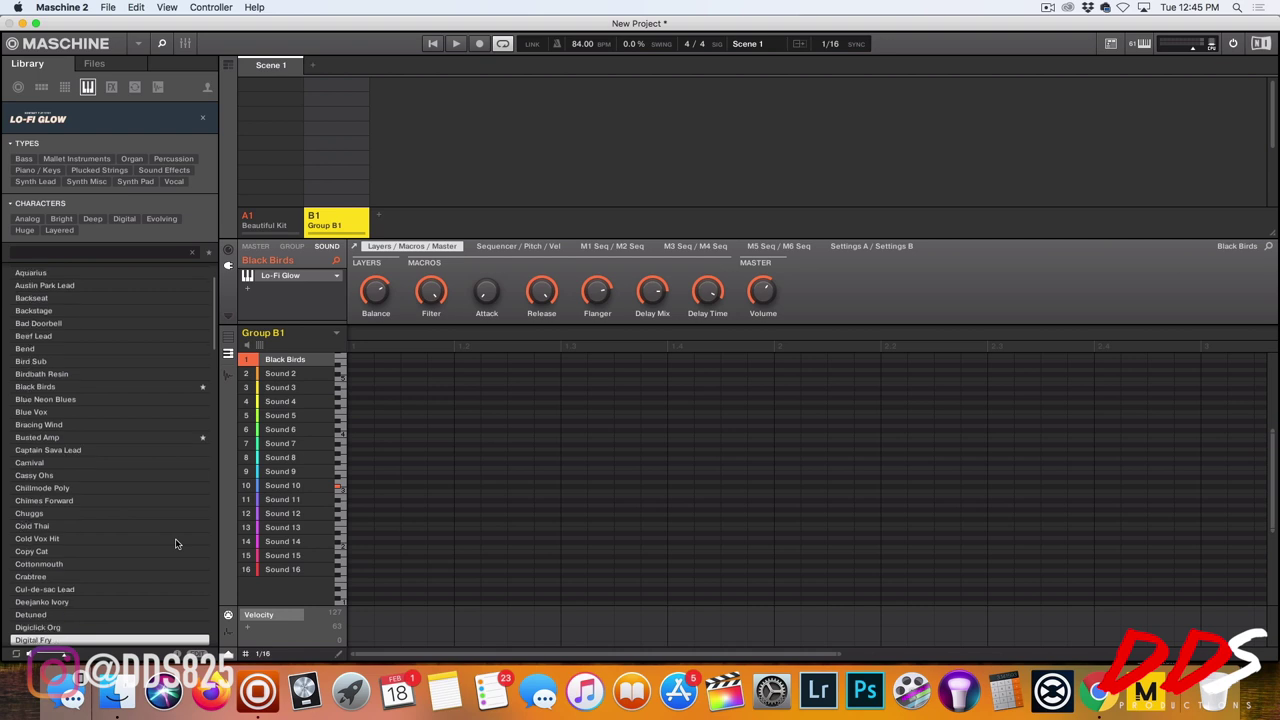
pyautogui.press('Down')
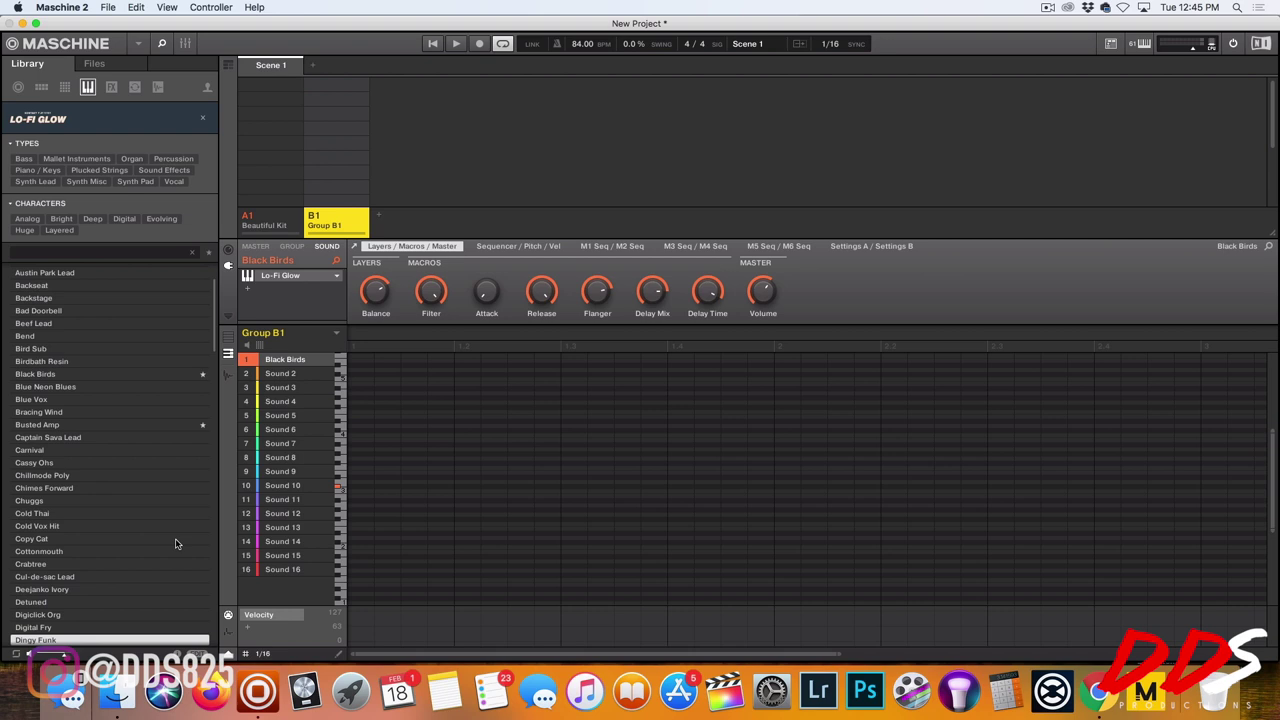
pyautogui.press('Down')
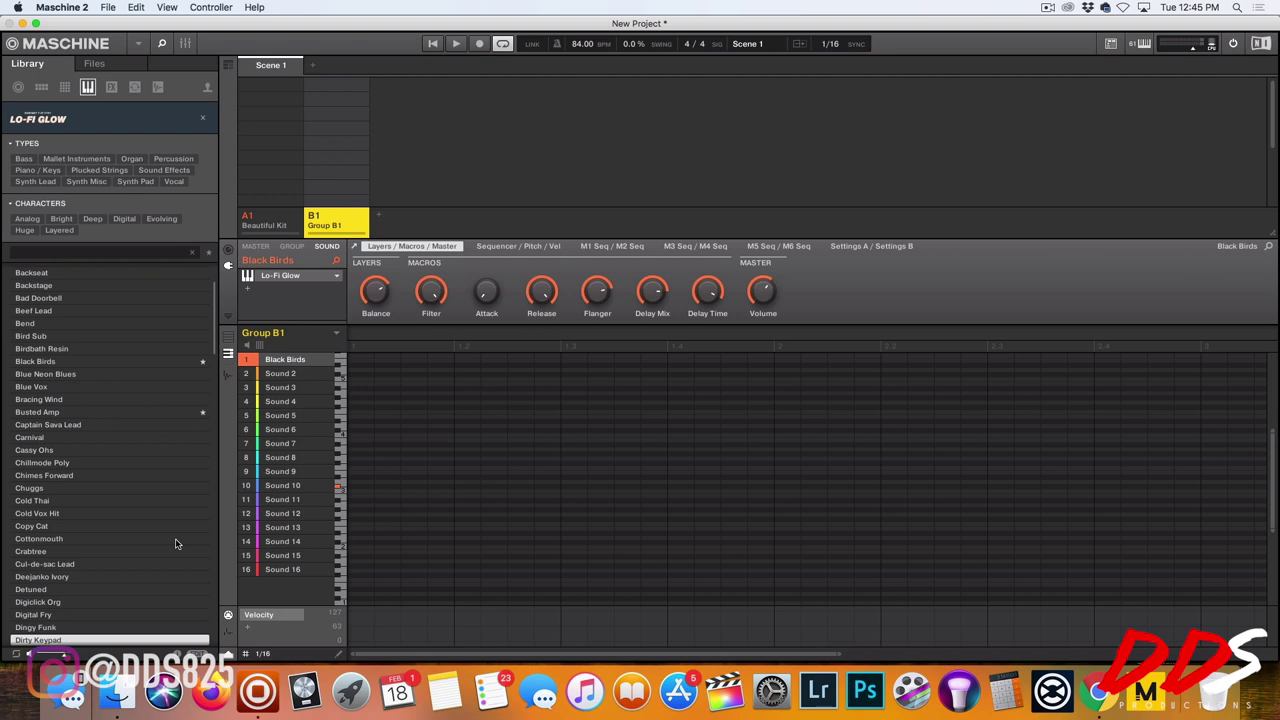
pyautogui.press('Down')
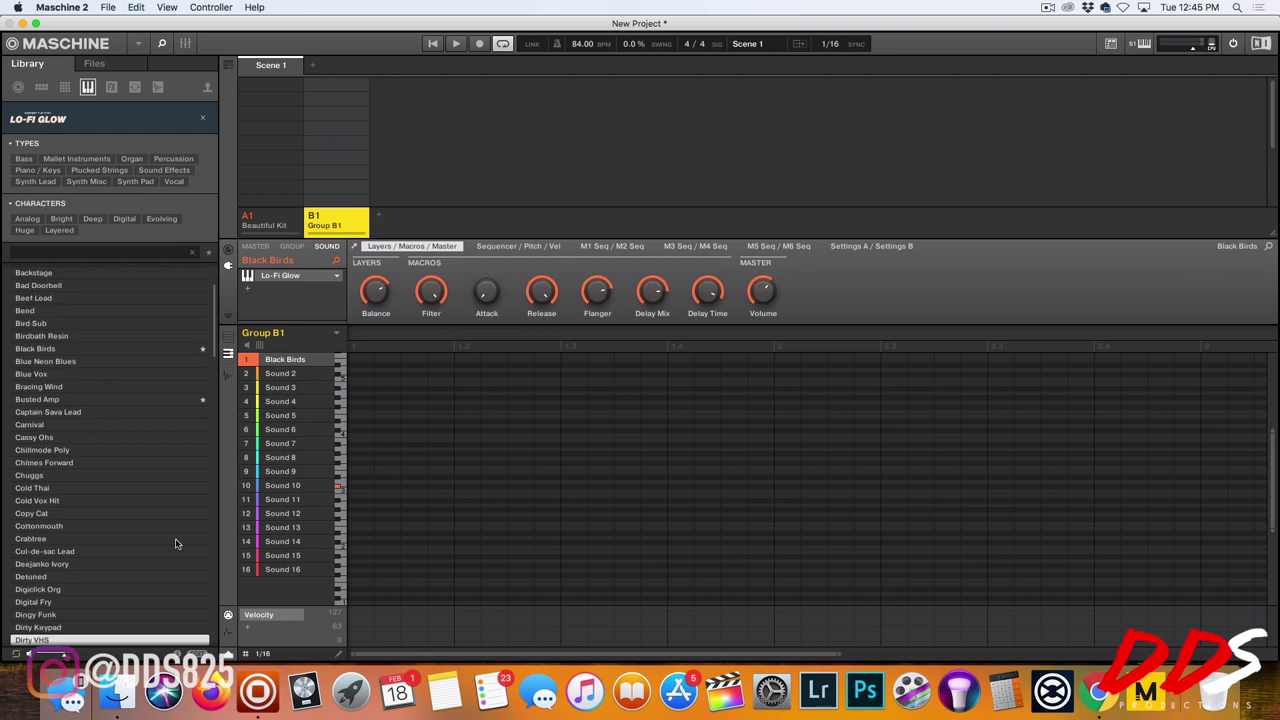
# Preview the Lo-Fi Glow presets from Dream Touch through Flushot Lead
pyautogui.press('Down')
pyautogui.press('Down')
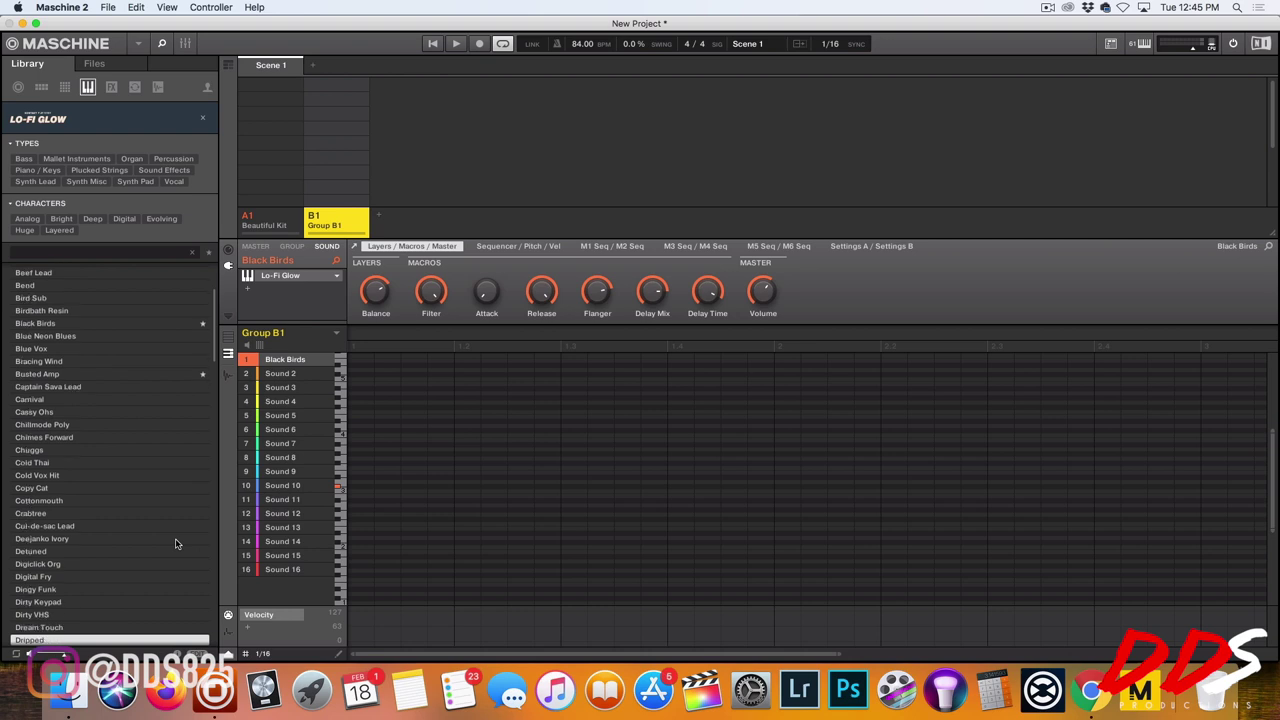
pyautogui.press('Down')
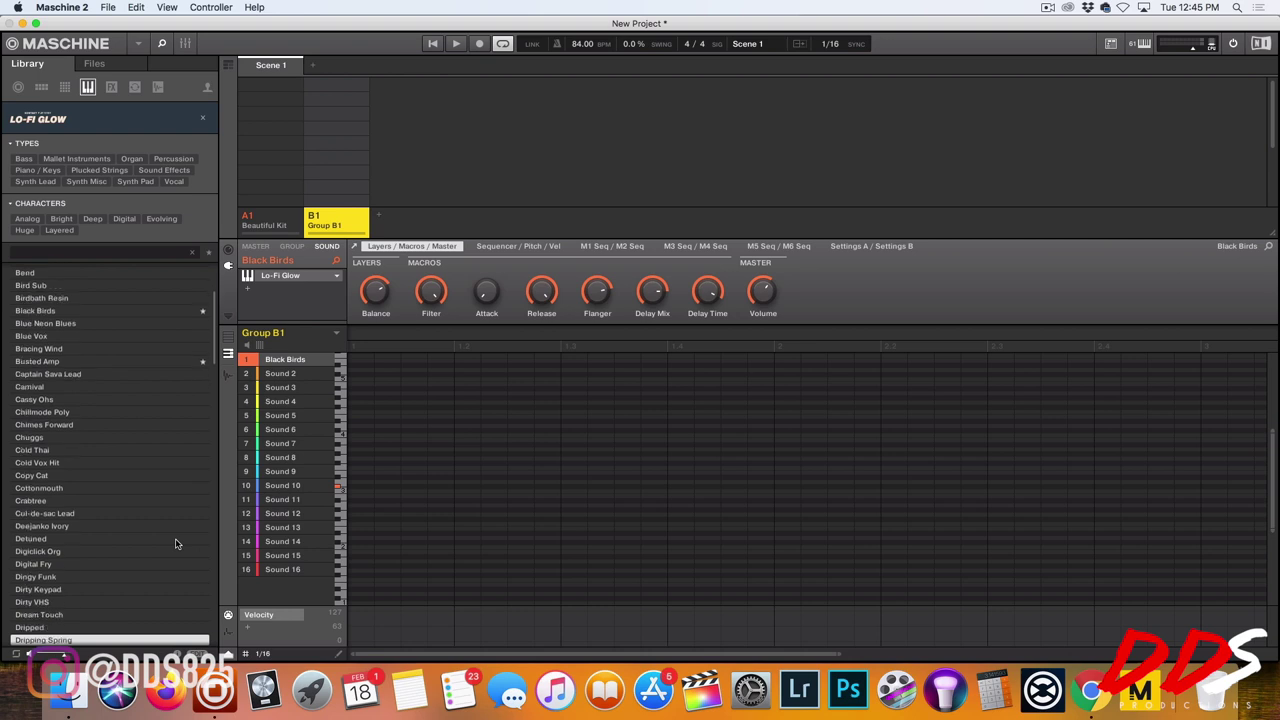
pyautogui.press('Down')
pyautogui.press('Down')
pyautogui.press('Down')
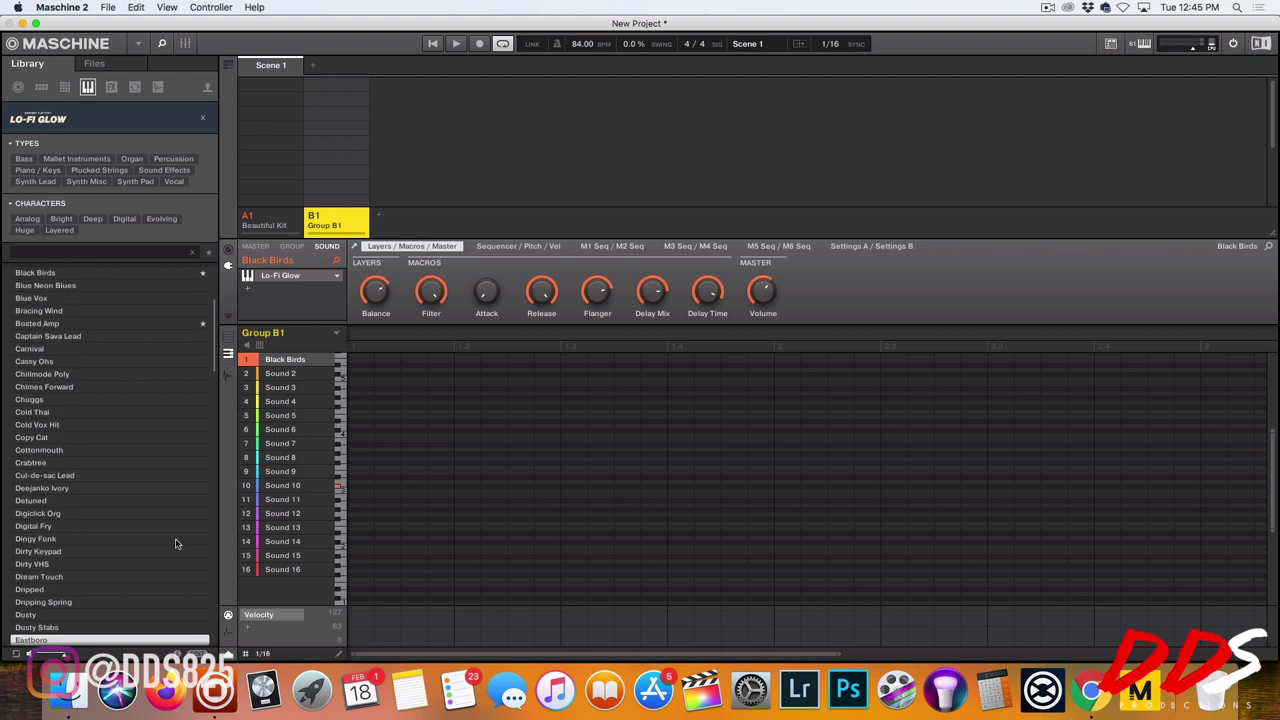
pyautogui.press('Down')
pyautogui.press('Down')
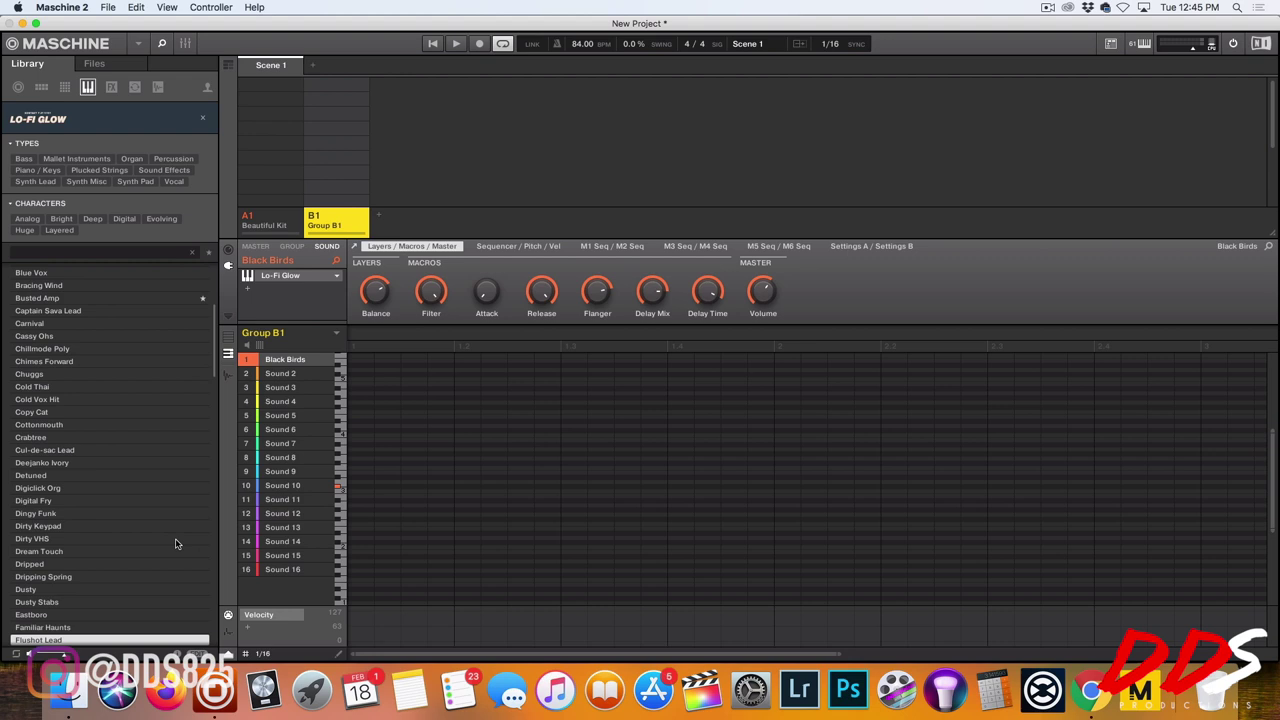
# Preview the Lo-Fi Glow presets from Flytape Lead through Hidden Spark Synth
pyautogui.press('Down')
pyautogui.press('Down')
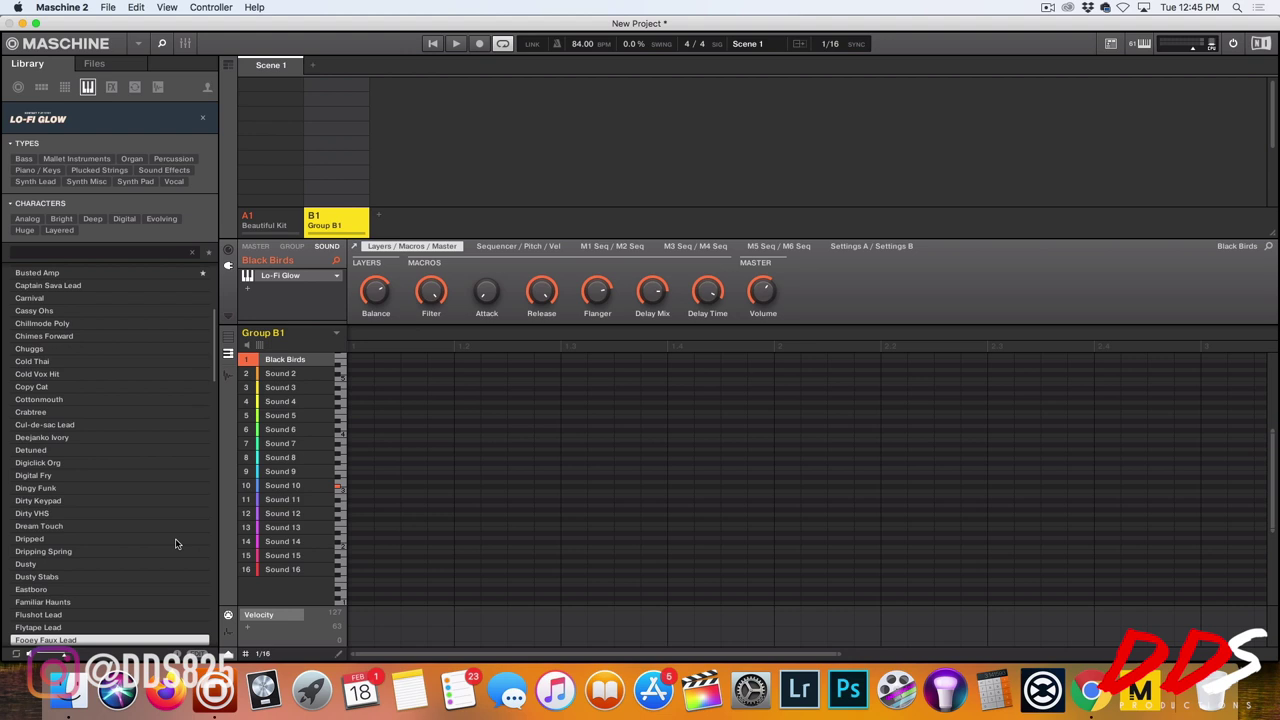
pyautogui.press('Down')
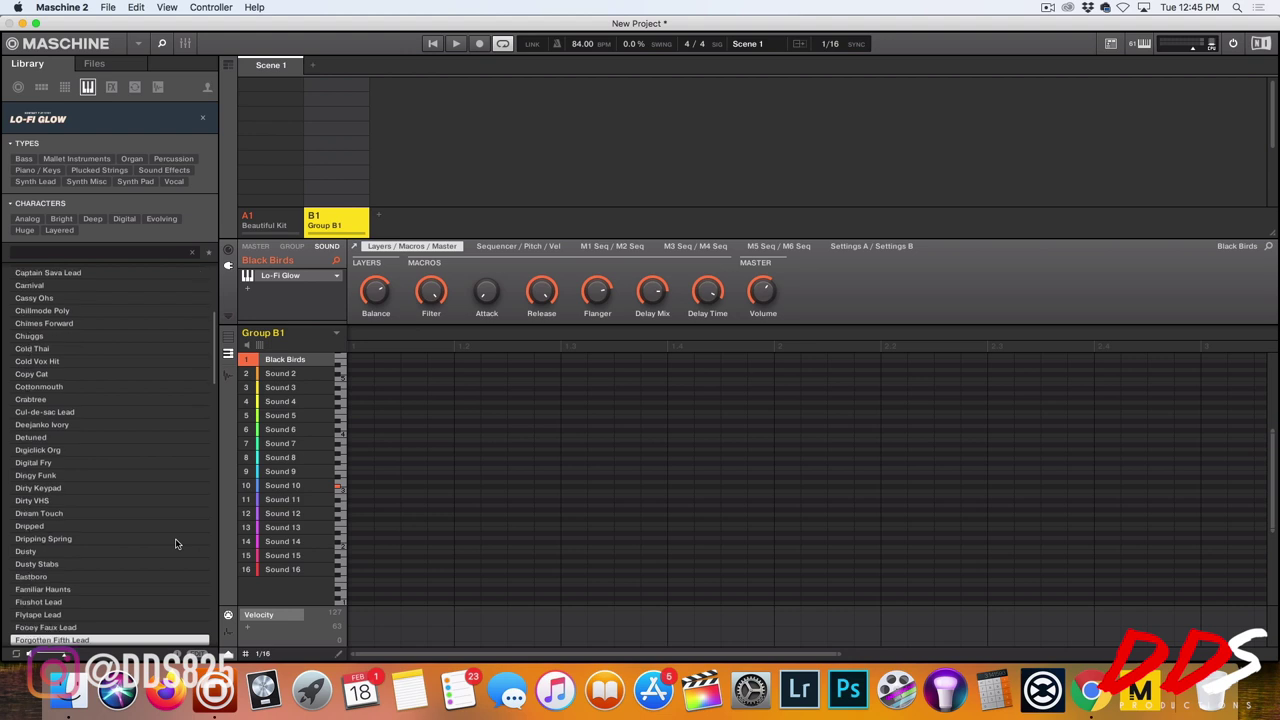
pyautogui.press('Down')
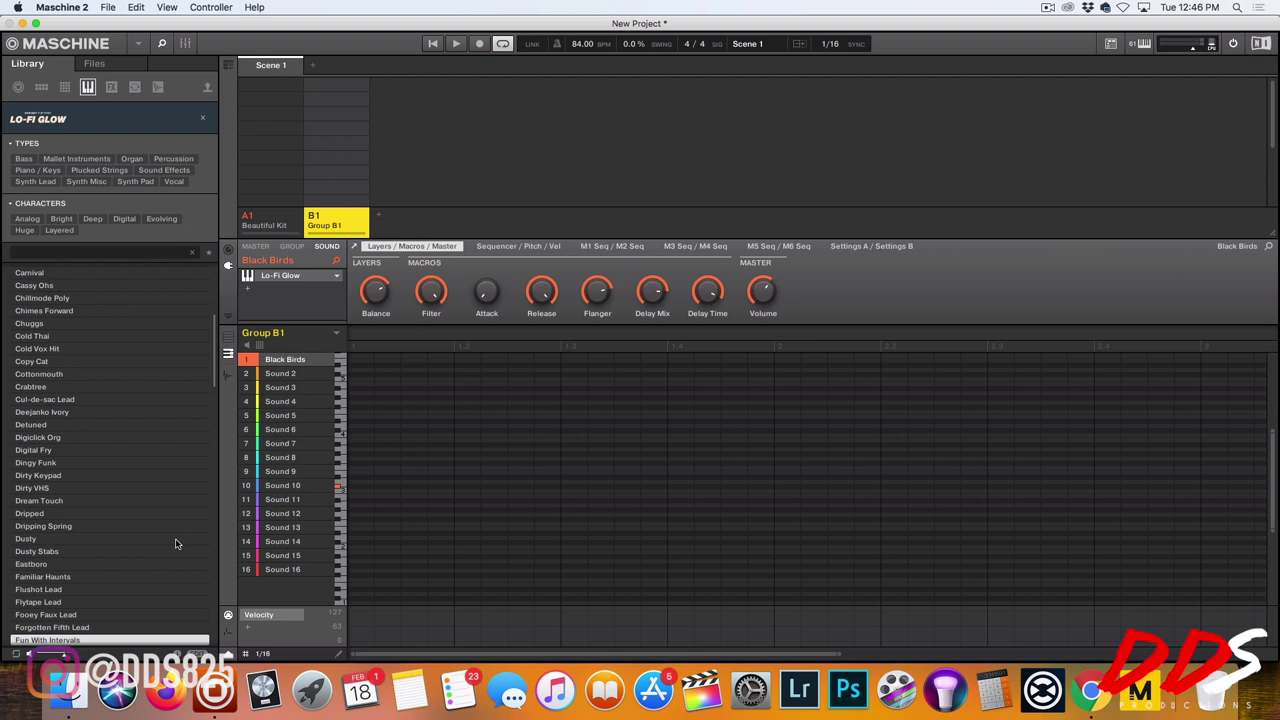
pyautogui.press('Down')
pyautogui.press('Down')
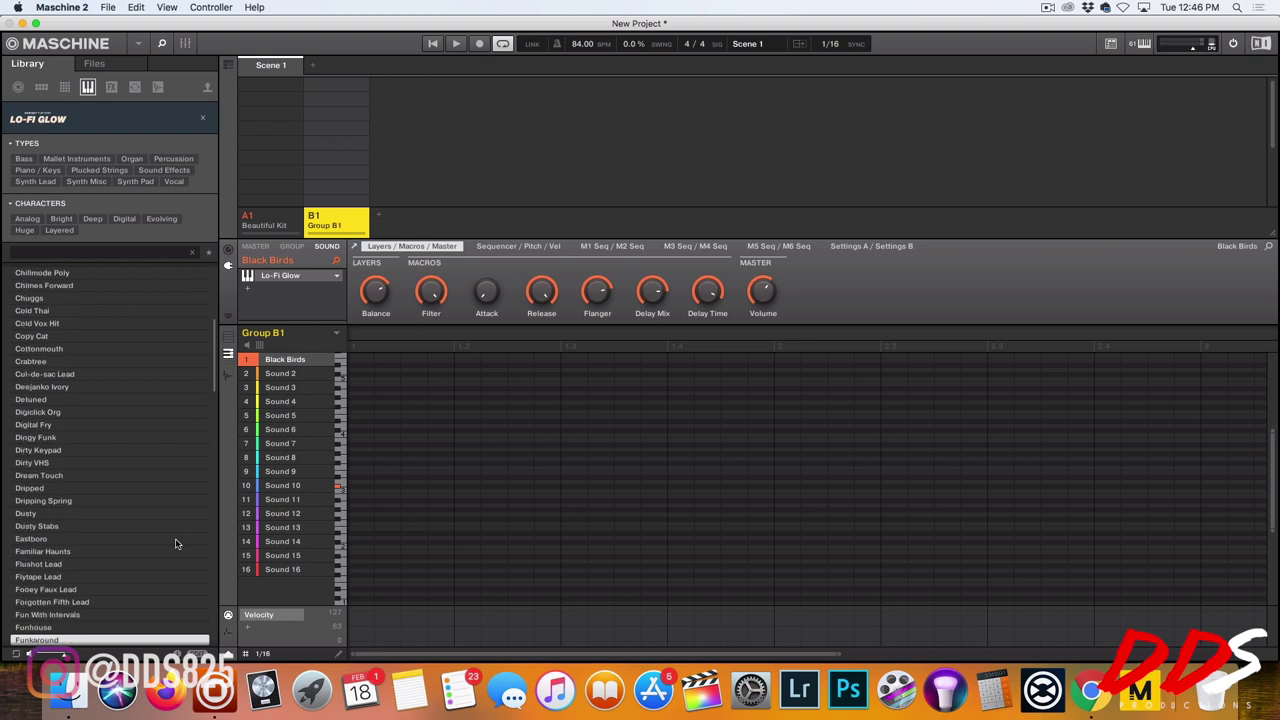
pyautogui.press('Down')
pyautogui.press('Down')
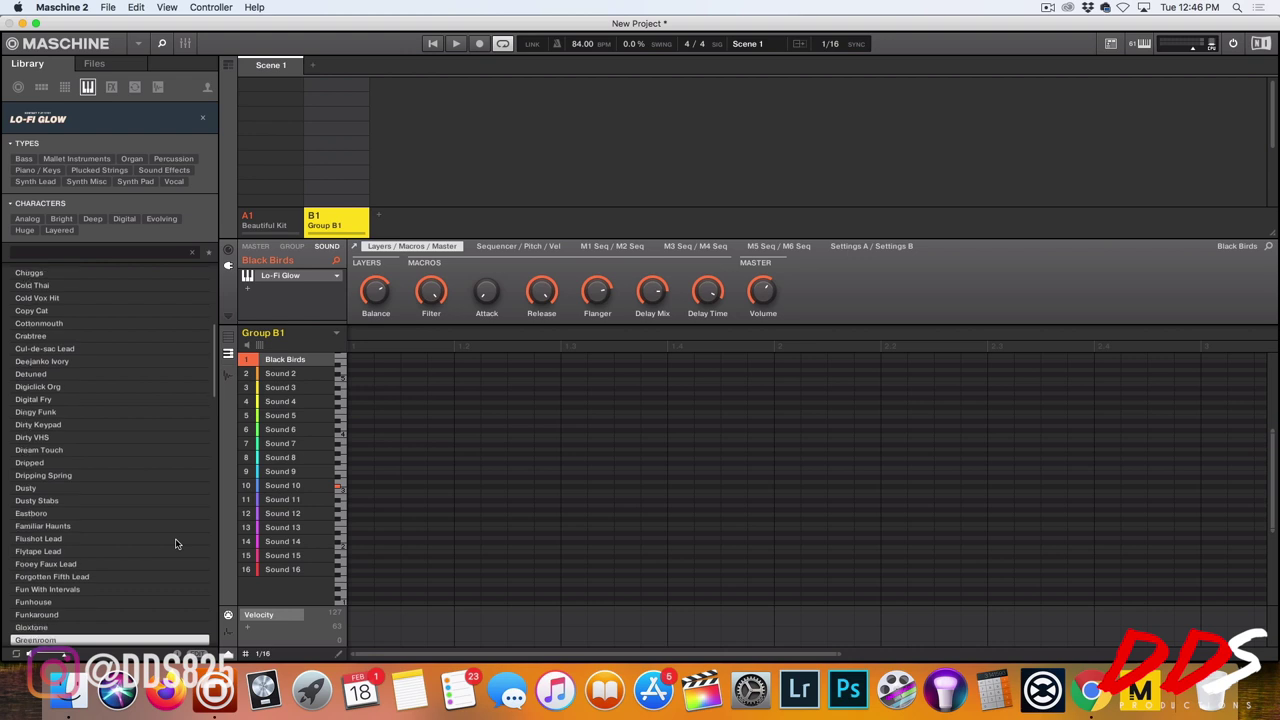
pyautogui.press('Down')
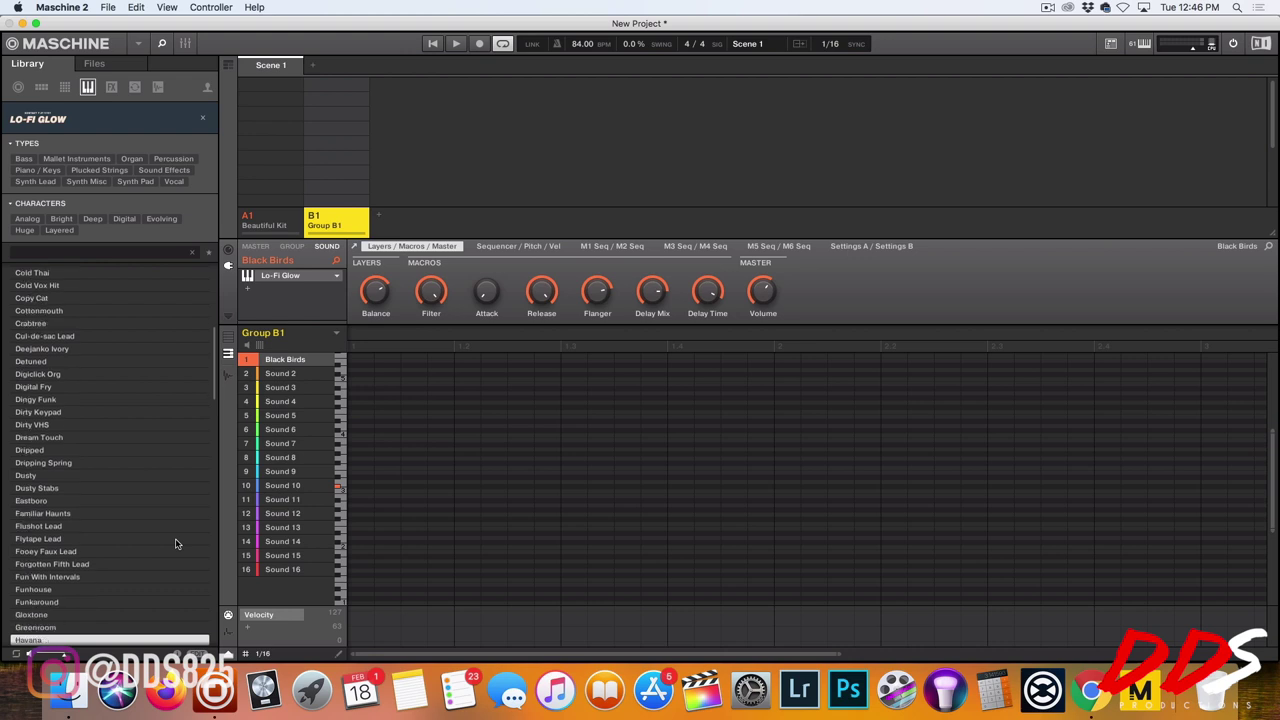
pyautogui.press('Down')
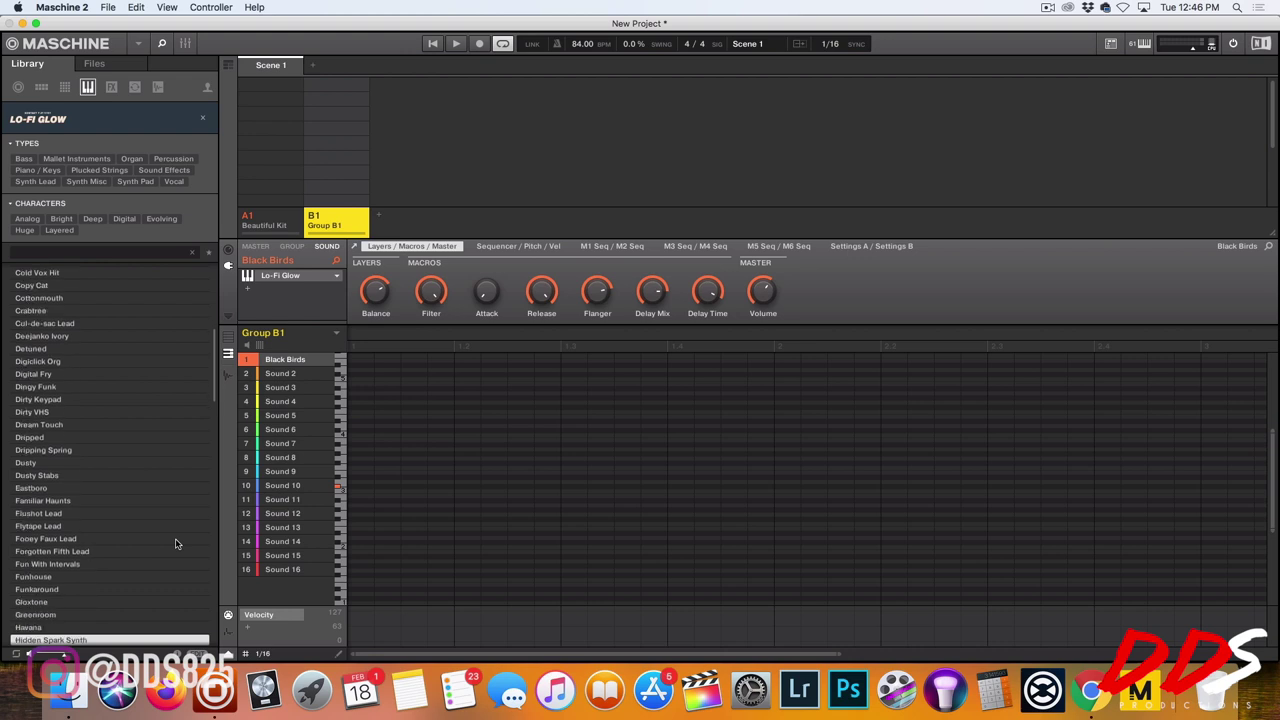
# Preview the Lo-Fi Glow presets from Hit Ya Head through Just Noise
pyautogui.press('Down')
pyautogui.press('Down')
pyautogui.press('Down')
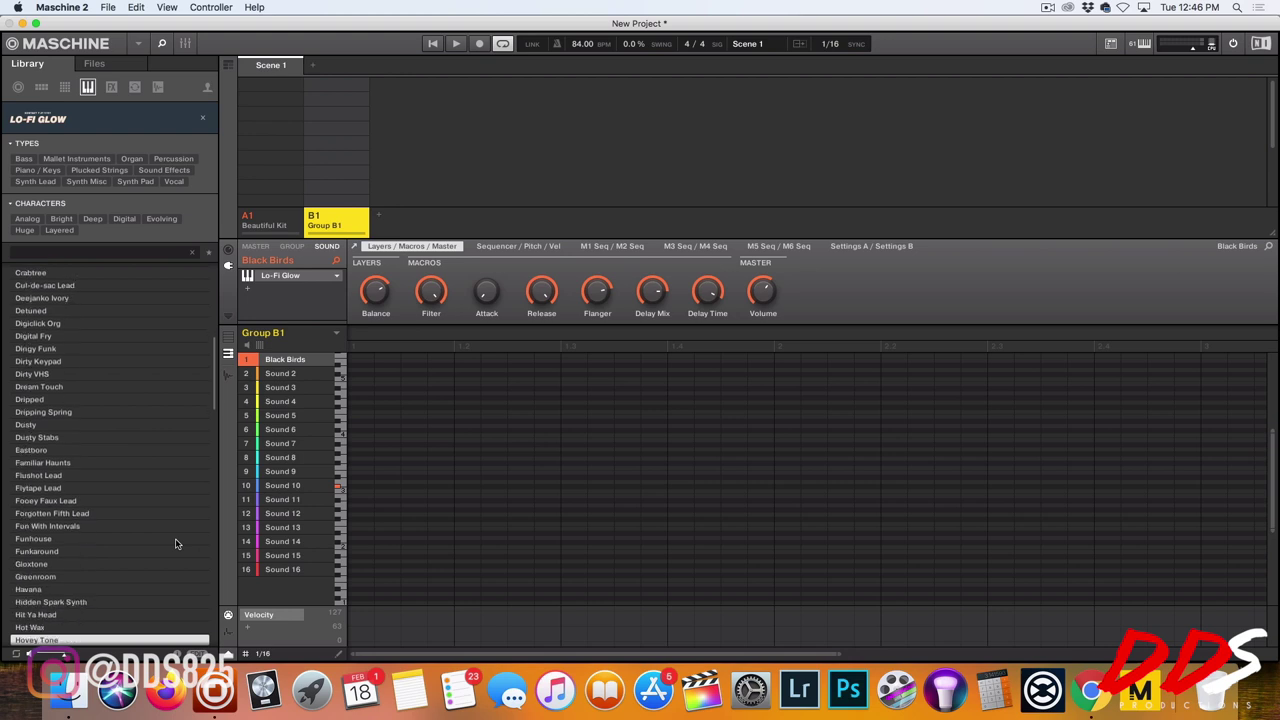
pyautogui.press('Down')
pyautogui.press('Down')
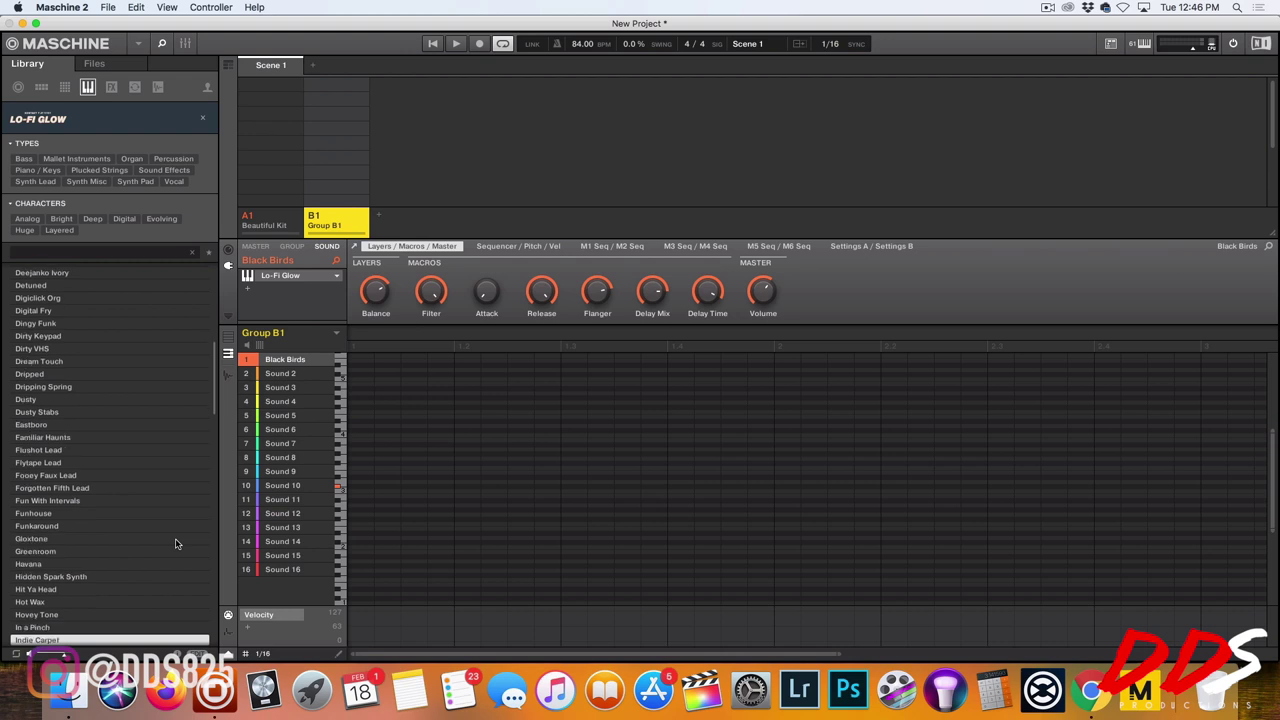
pyautogui.press('Down')
pyautogui.press('Down')
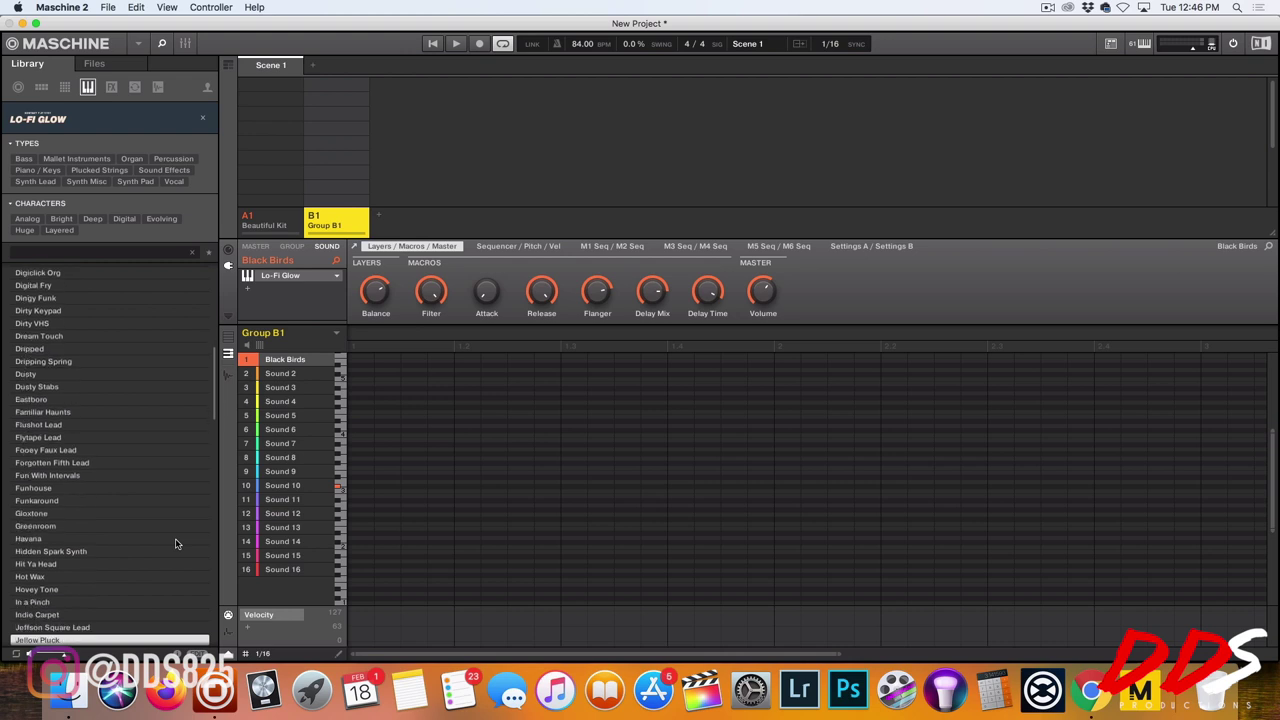
pyautogui.press('Down')
pyautogui.press('Down')
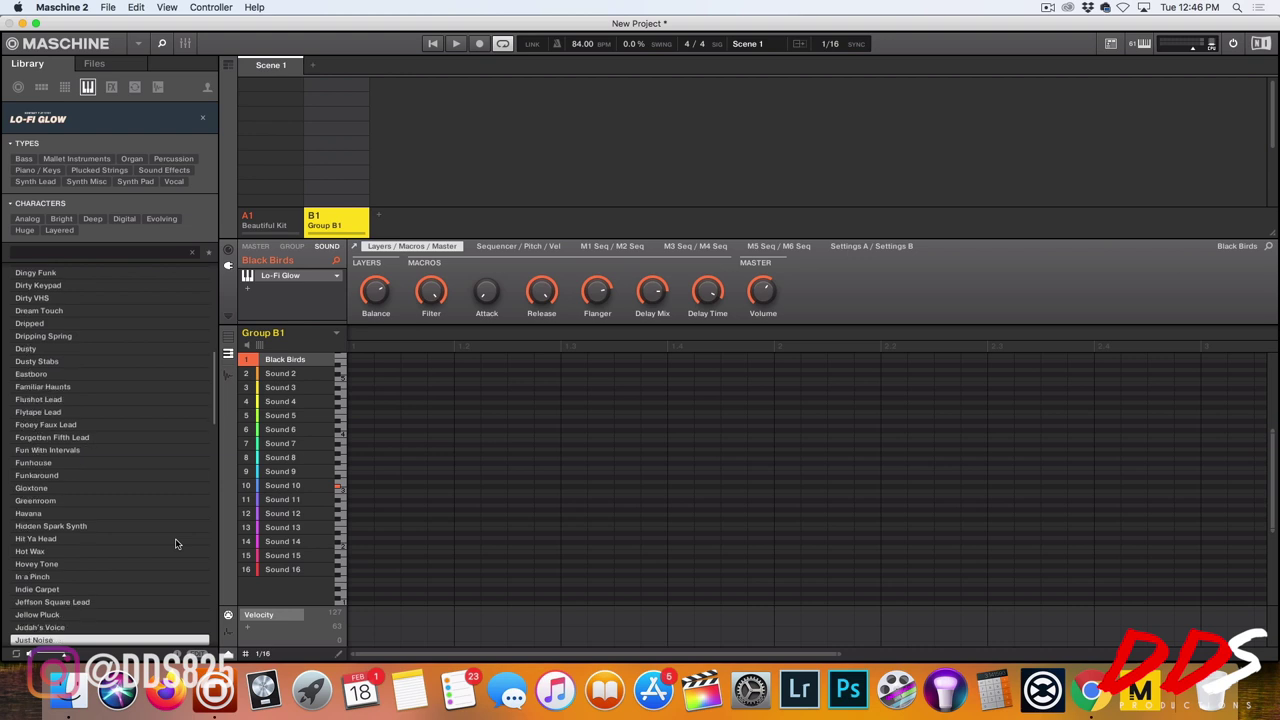
# Preview the presets from Key Interference through Lullaby Blips, and mark Lullaby Blips as a favorite
pyautogui.press('Down')
pyautogui.press('Down')
pyautogui.press('Down')
pyautogui.press('Down')
pyautogui.press('Down')
pyautogui.press('Down')
pyautogui.press('Down')
pyautogui.press('Down')
pyautogui.press('Down')
pyautogui.press('Down')
pyautogui.press('Down')
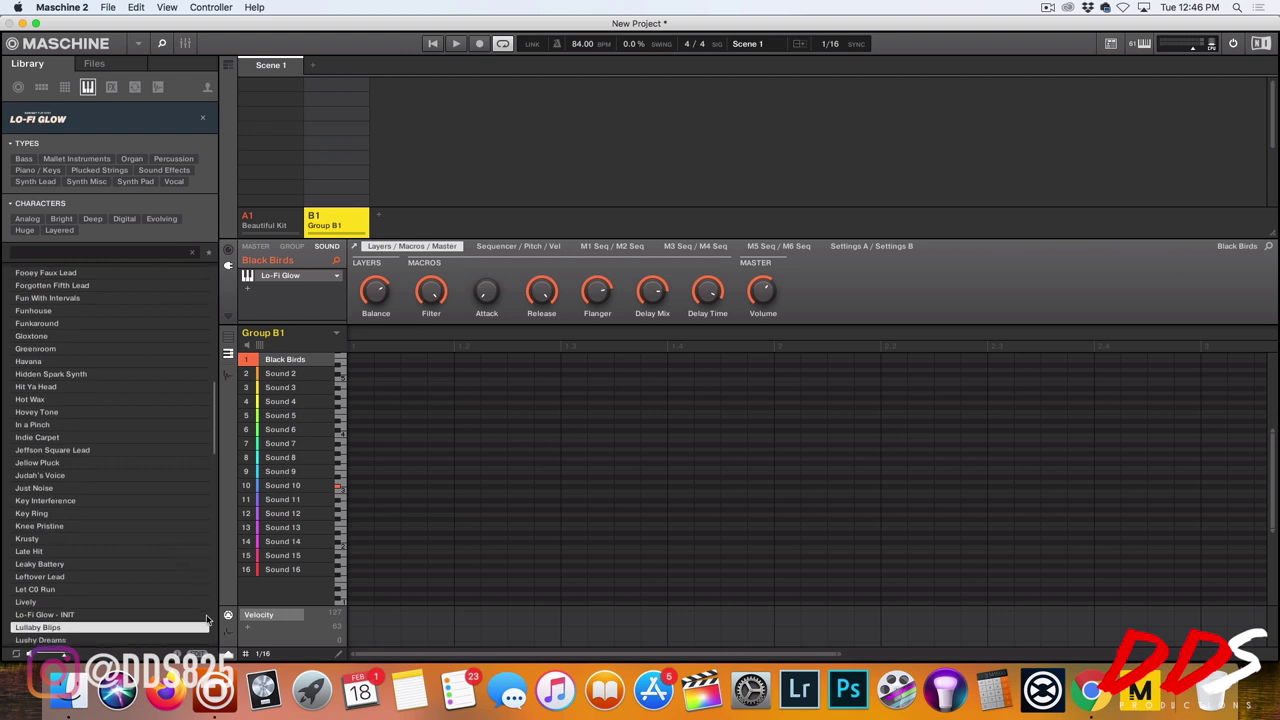
# Preview the Lushy Dreams and Meerkat presets, and mark Meerkat as a favorite
pyautogui.click(128, 639)
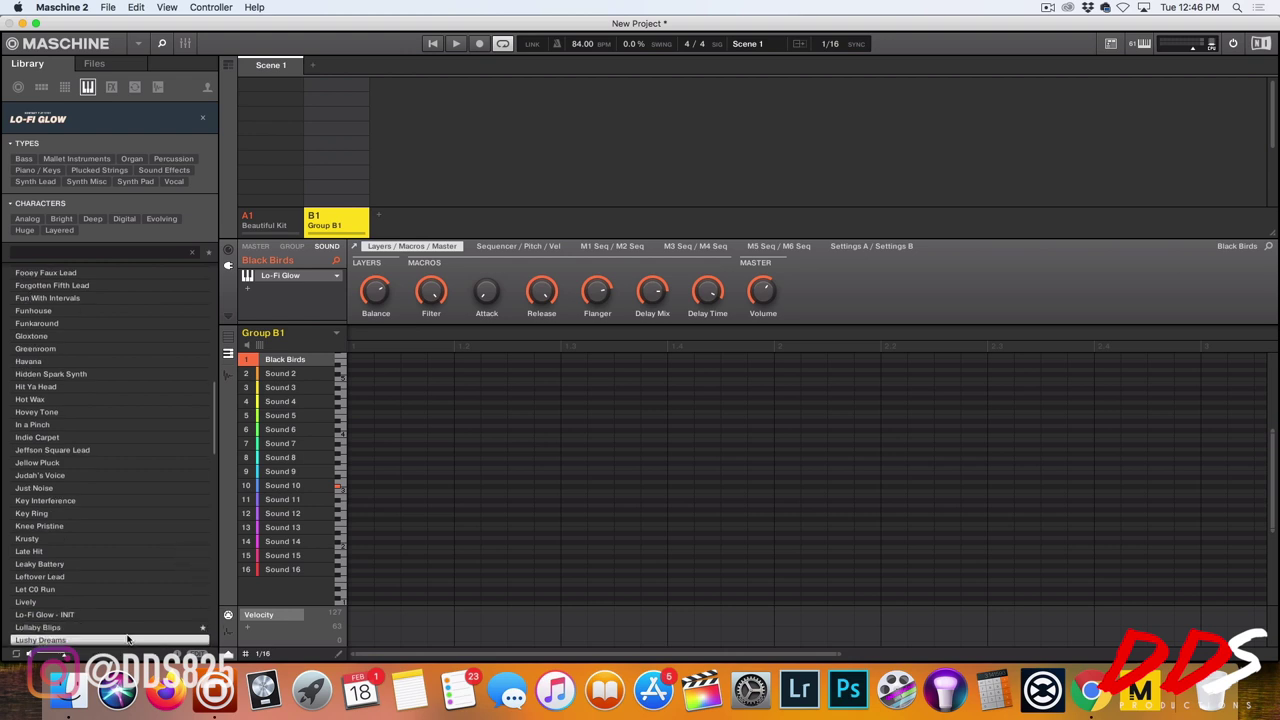
pyautogui.scroll(-2, 124, 631)
pyautogui.click(123, 628)
pyautogui.click(105, 578)
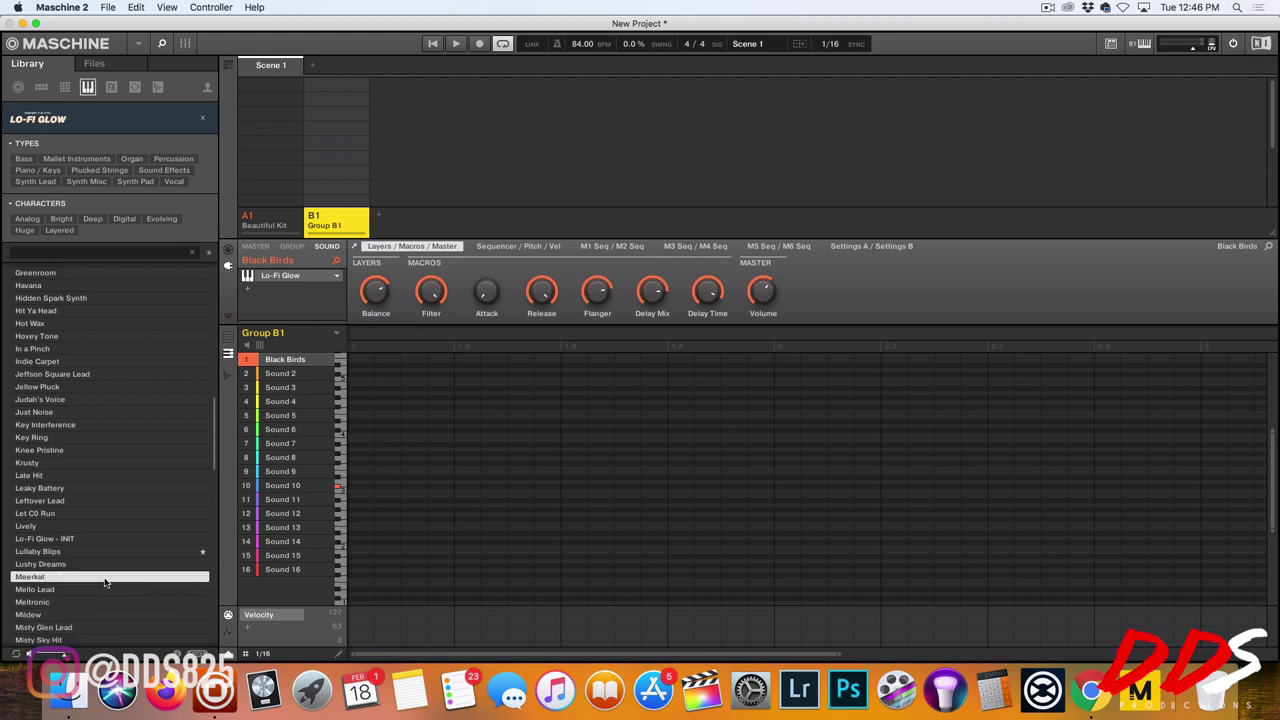
pyautogui.click(203, 577)
# Record a four-bar chord pattern with the Black Birds sound in group B1
pyautogui.press('super+r')
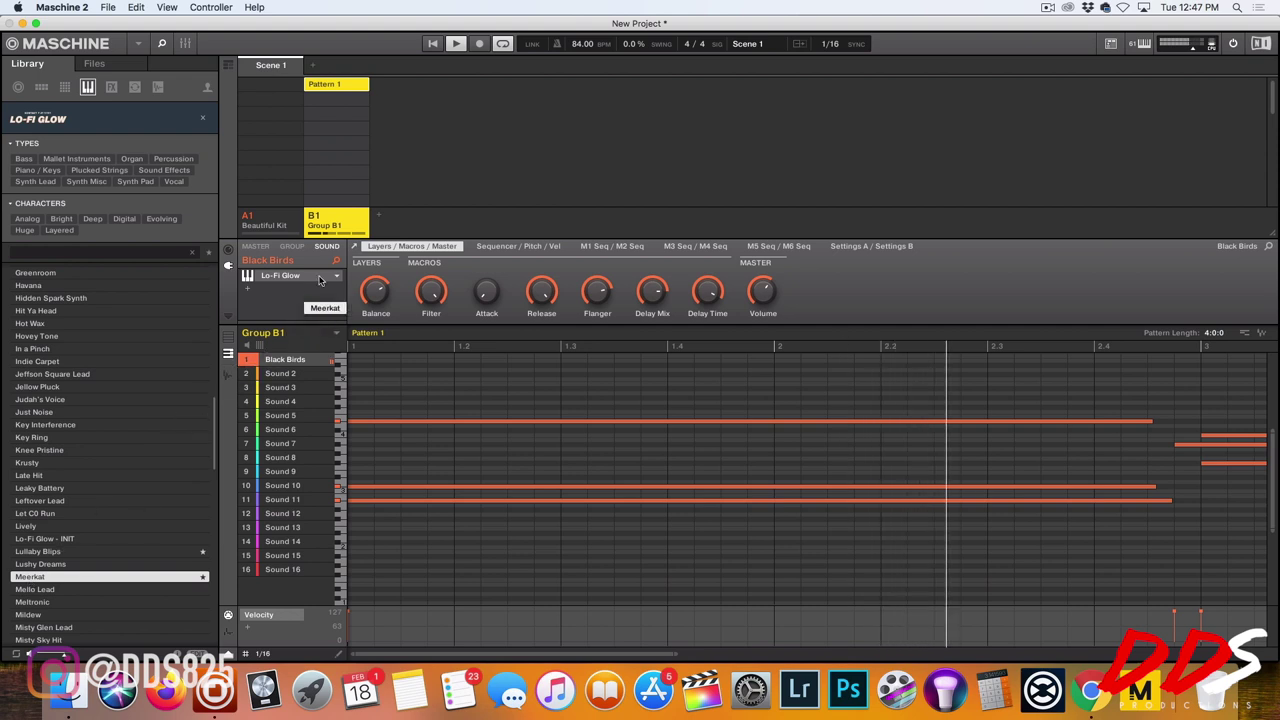
# Load Meerkat into the first sound of a new group C1 and record a four-bar melody pattern with it
pyautogui.click(380, 220)
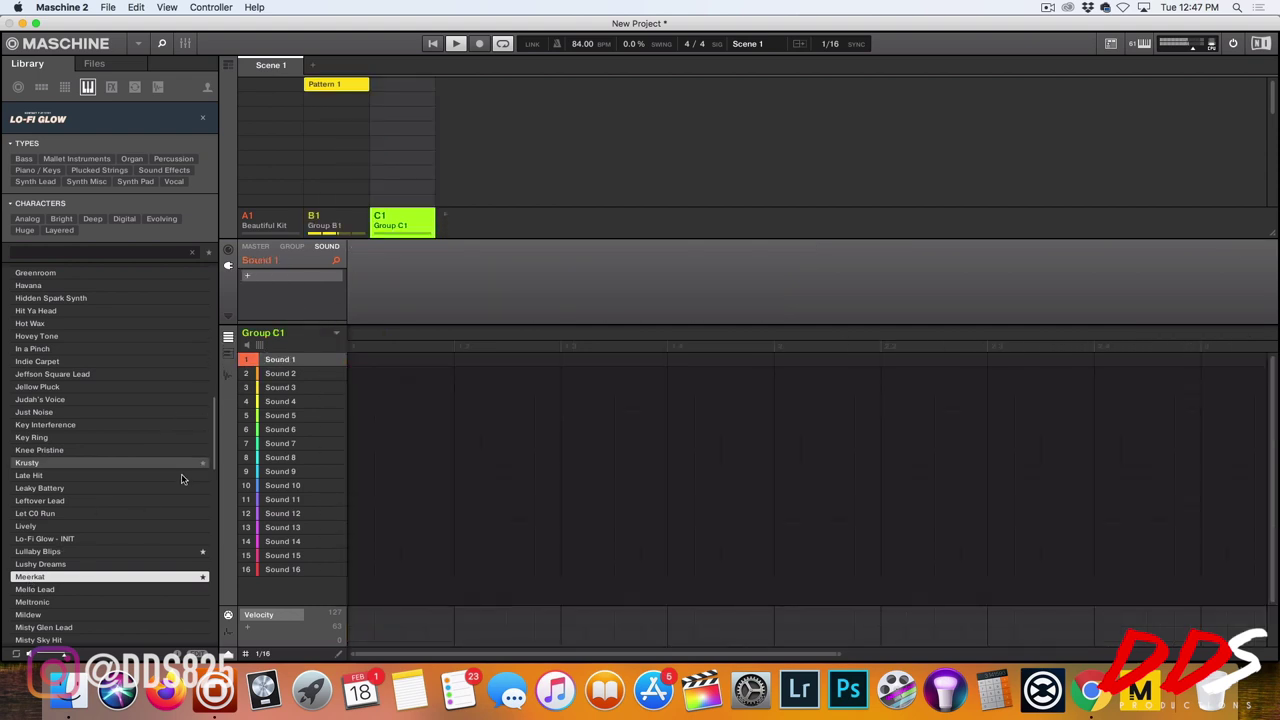
pyautogui.click(133, 578)
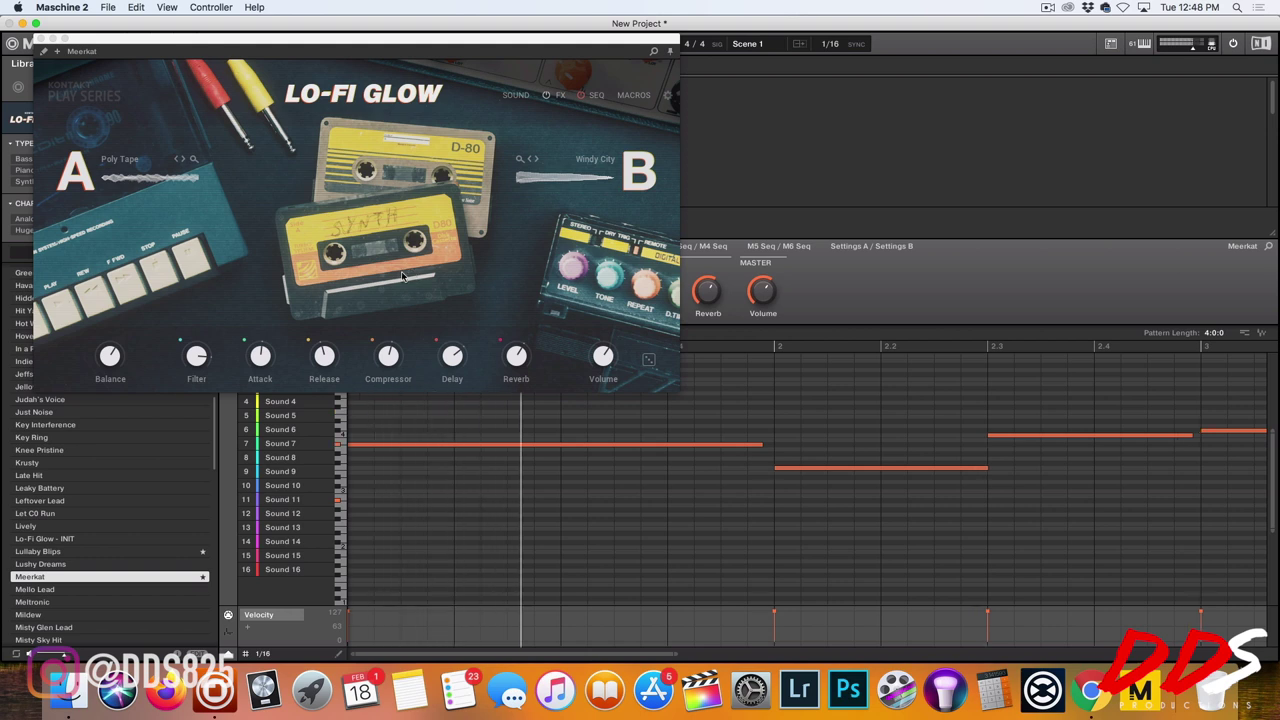
# Compare Meerkat's A and B layers by muting each one during playback, and close the instrument window
pyautogui.click(640, 177)
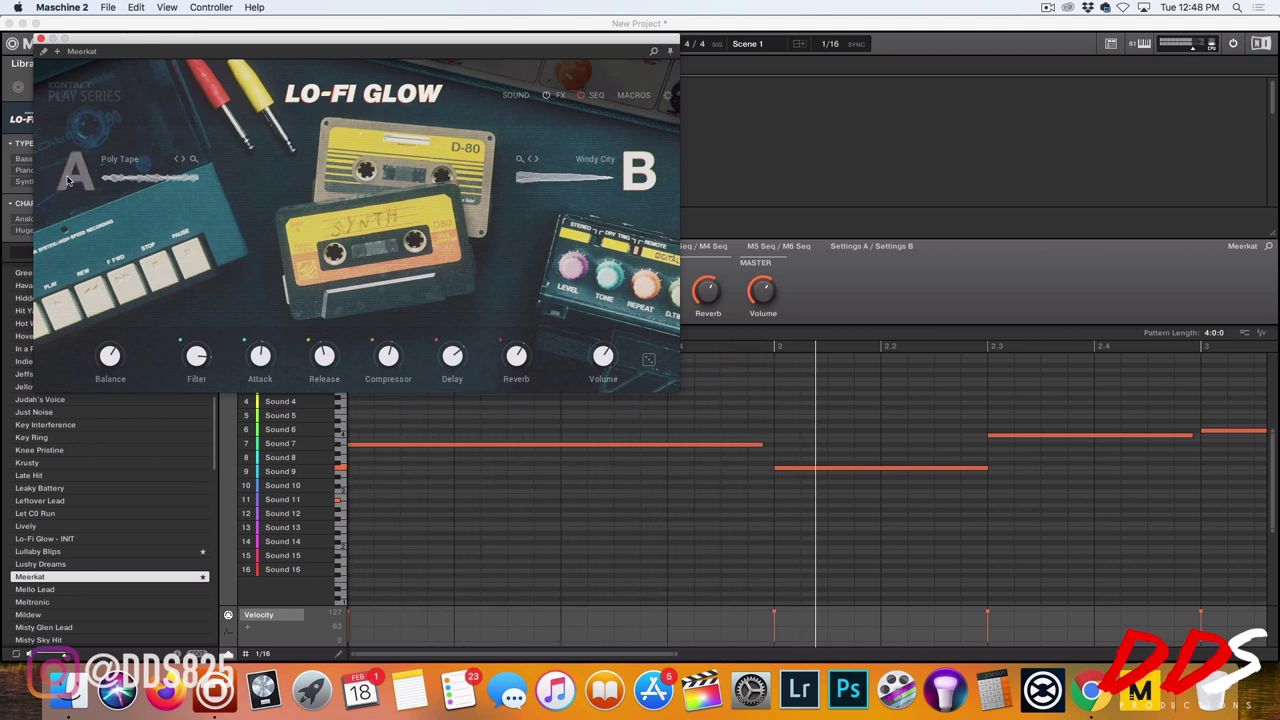
pyautogui.click(40, 39)
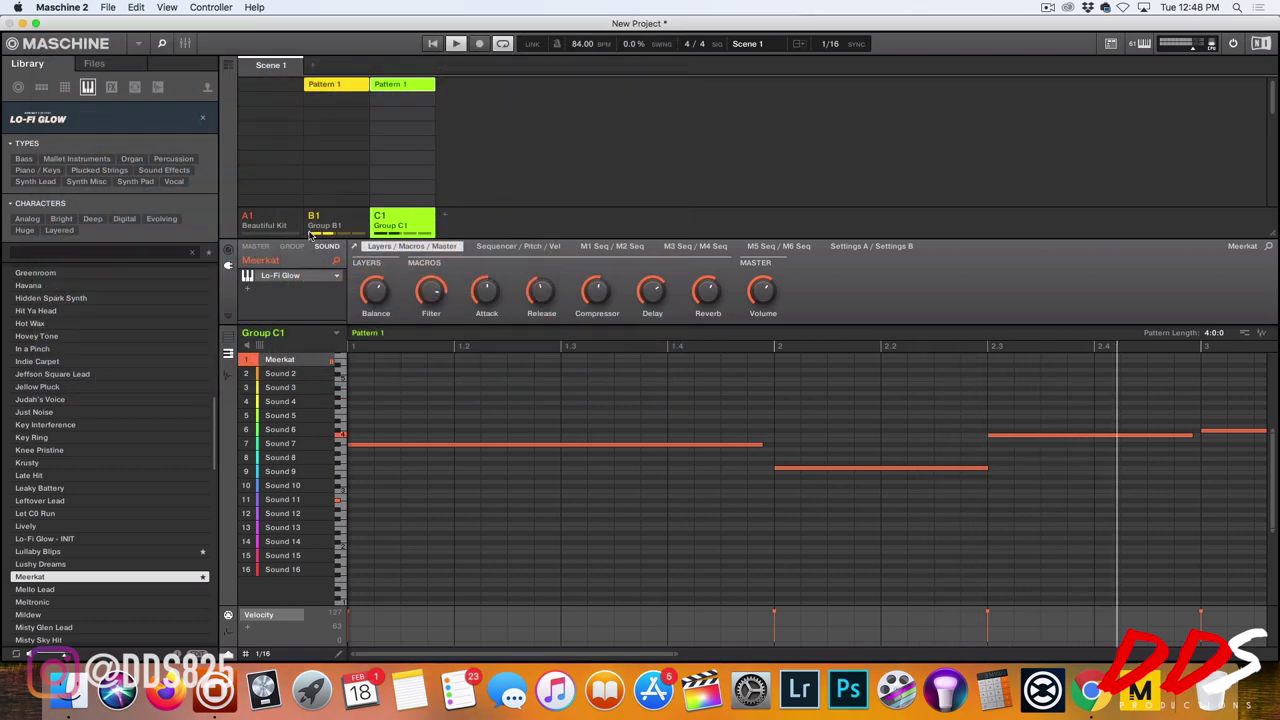
# Move the last two Meerkat melody notes in bar 4 of group C1's pattern slightly later
pyautogui.click(289, 227)
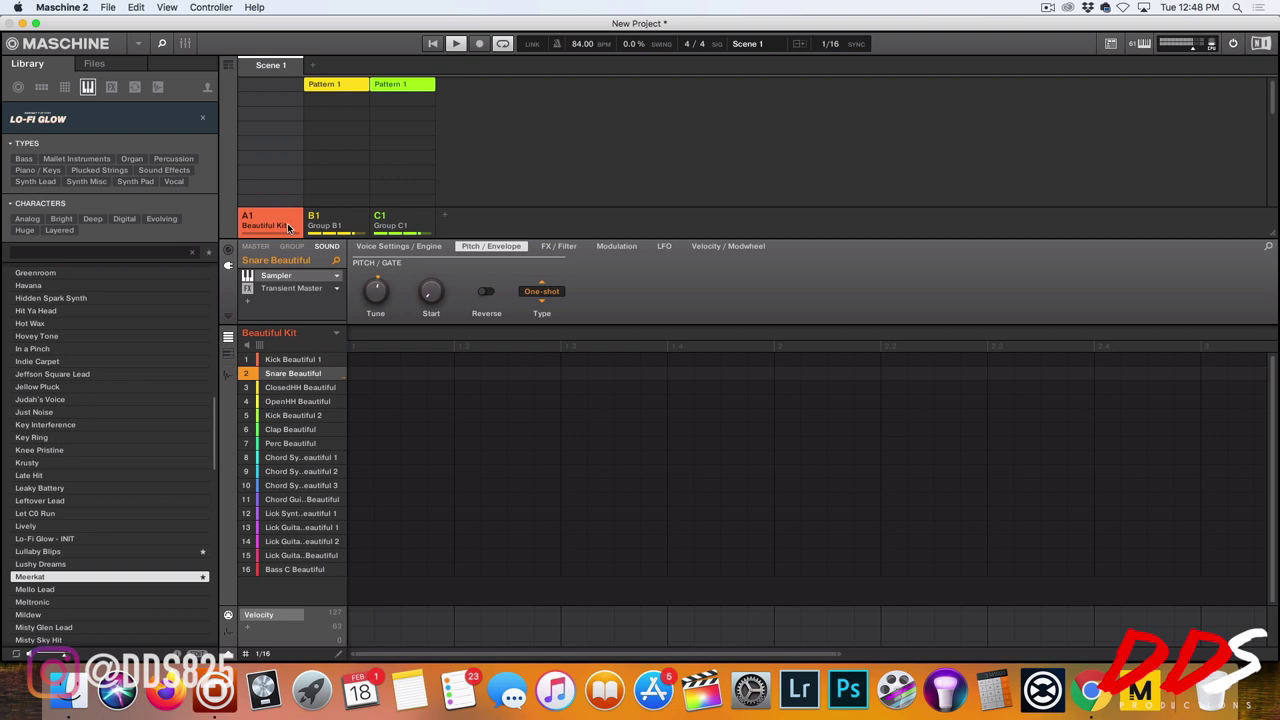
pyautogui.click(417, 230)
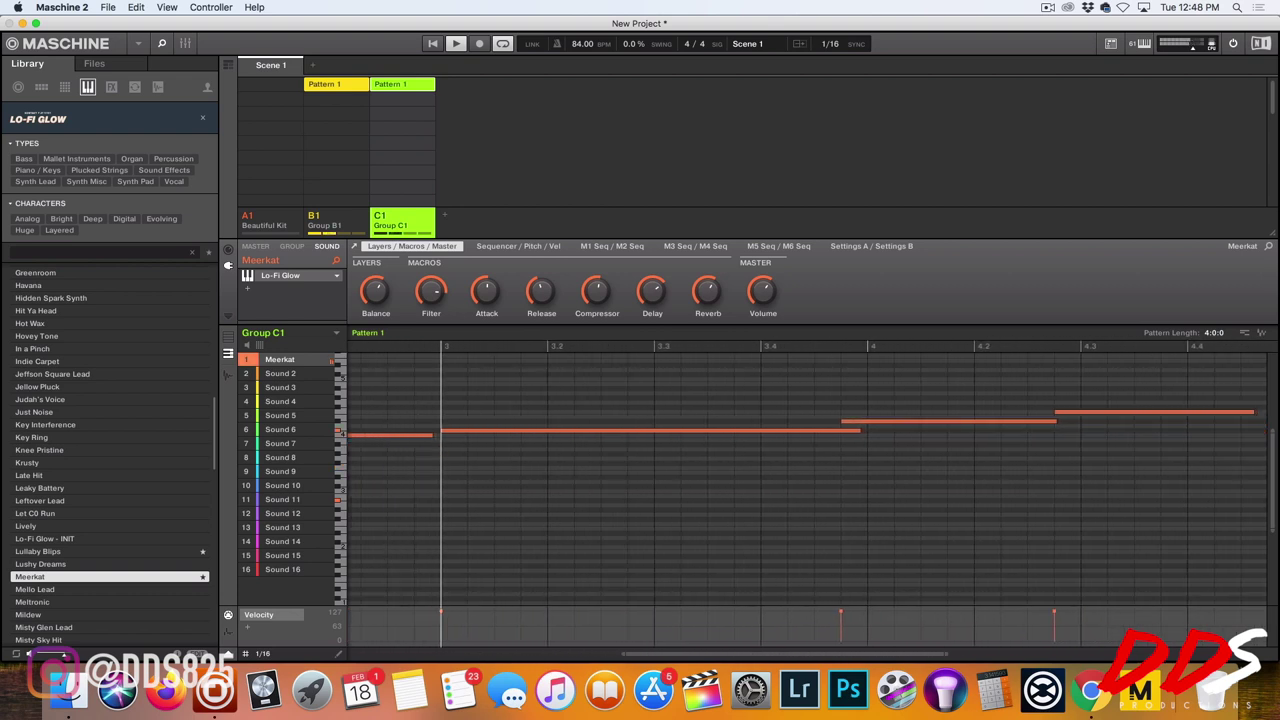
pyautogui.moveTo(909, 424); pyautogui.dragTo(936, 423)
pyautogui.click(1066, 412)
pyautogui.moveTo(1066, 412); pyautogui.dragTo(1093, 412)
pyautogui.click(992, 404)
# Record a four-bar kick and clap pattern in Beautiful Kit, and add closed hi-hats in a duplicate, Pattern 2
pyautogui.click(270, 222)
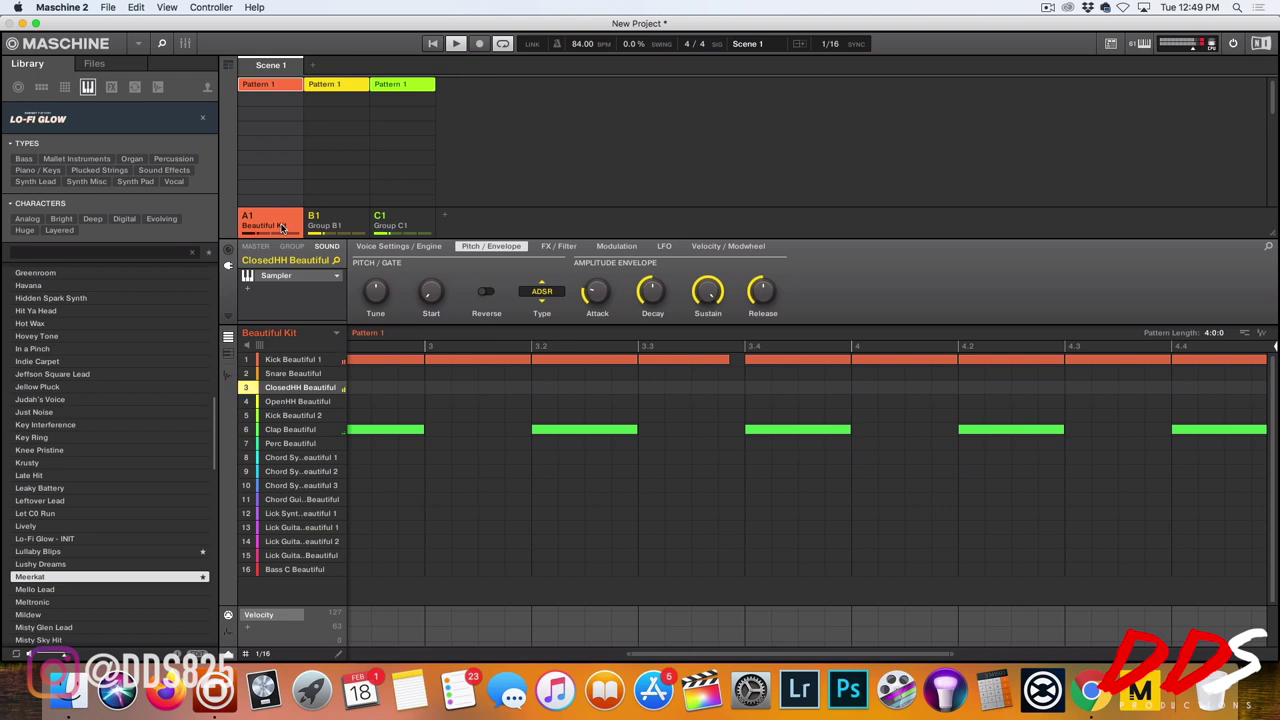
pyautogui.press('space')
pyautogui.press('space')
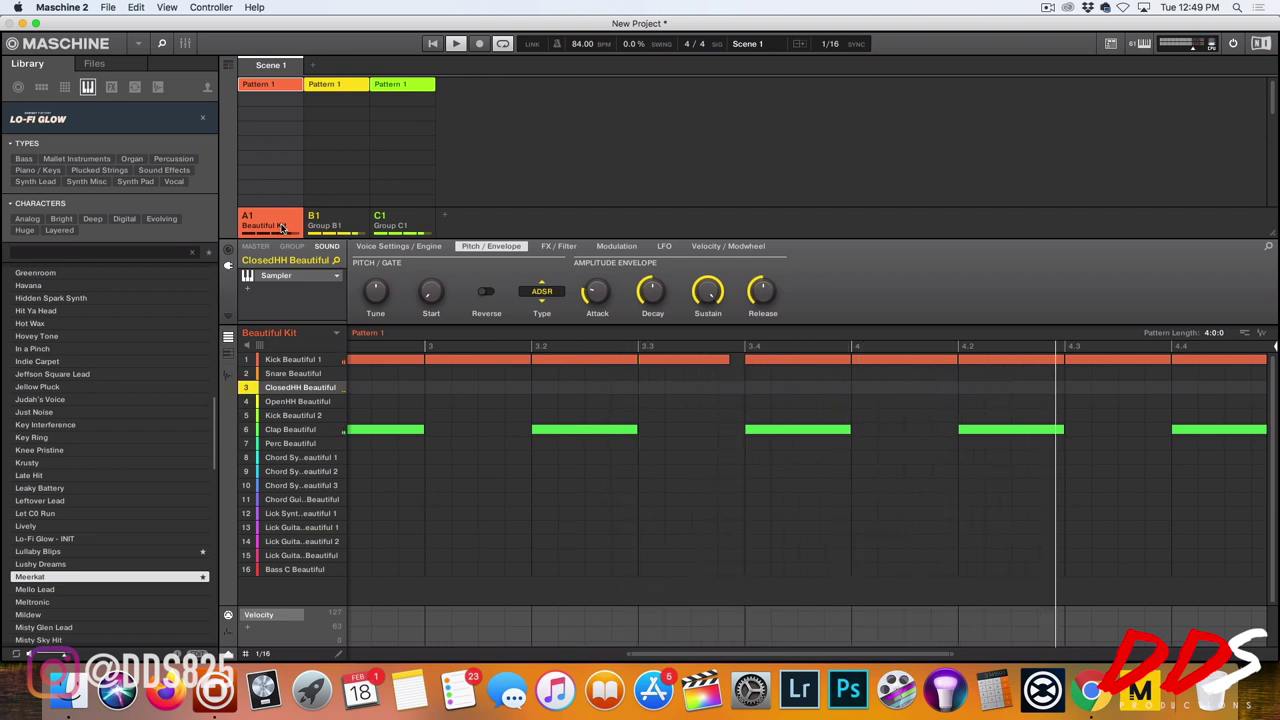
pyautogui.hotkey('ctrl', 'r')
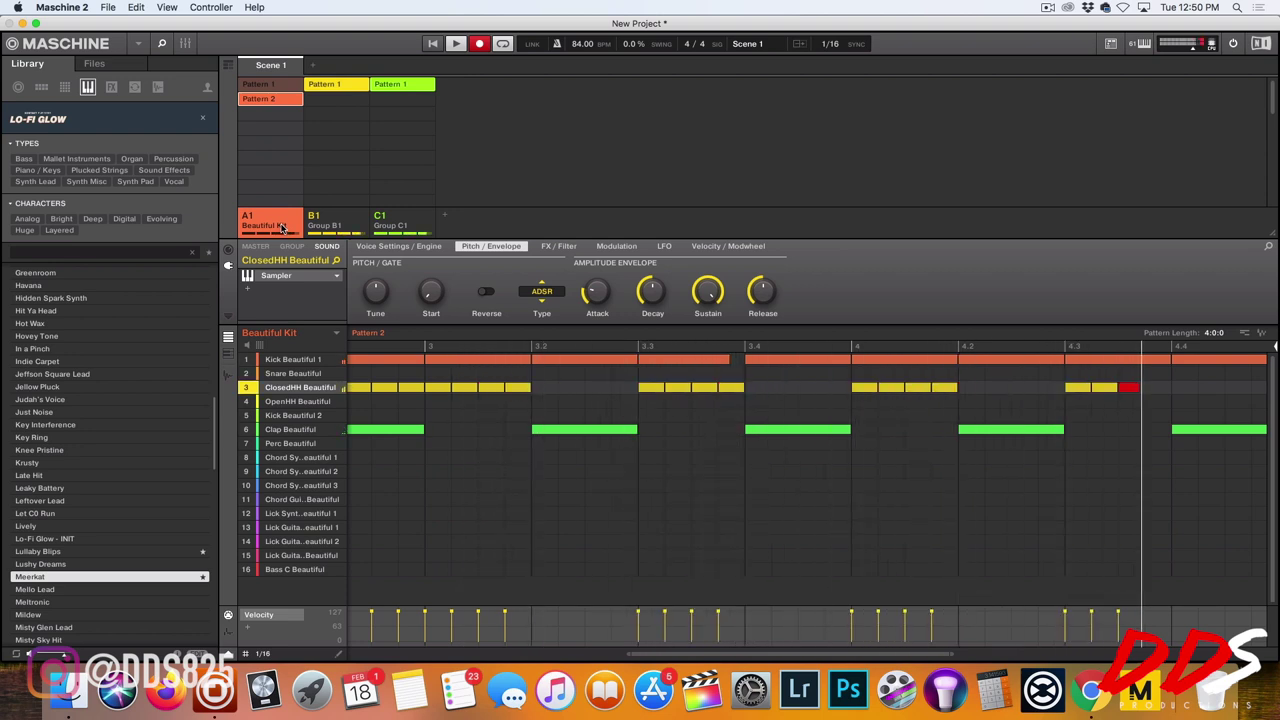
pyautogui.press('super+r')
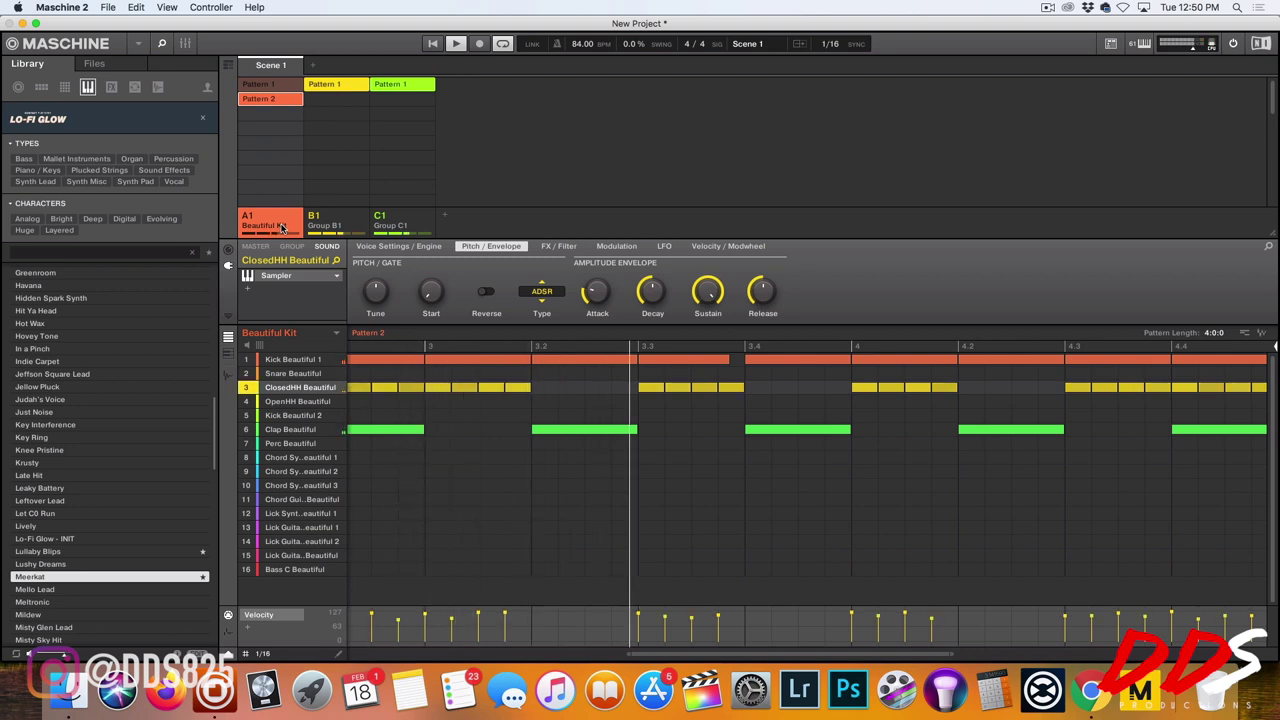
# Duplicate the drum pattern as Pattern 3 and record Snare Beautiful and OpenHH Beautiful hits over it
pyautogui.press('super+d')
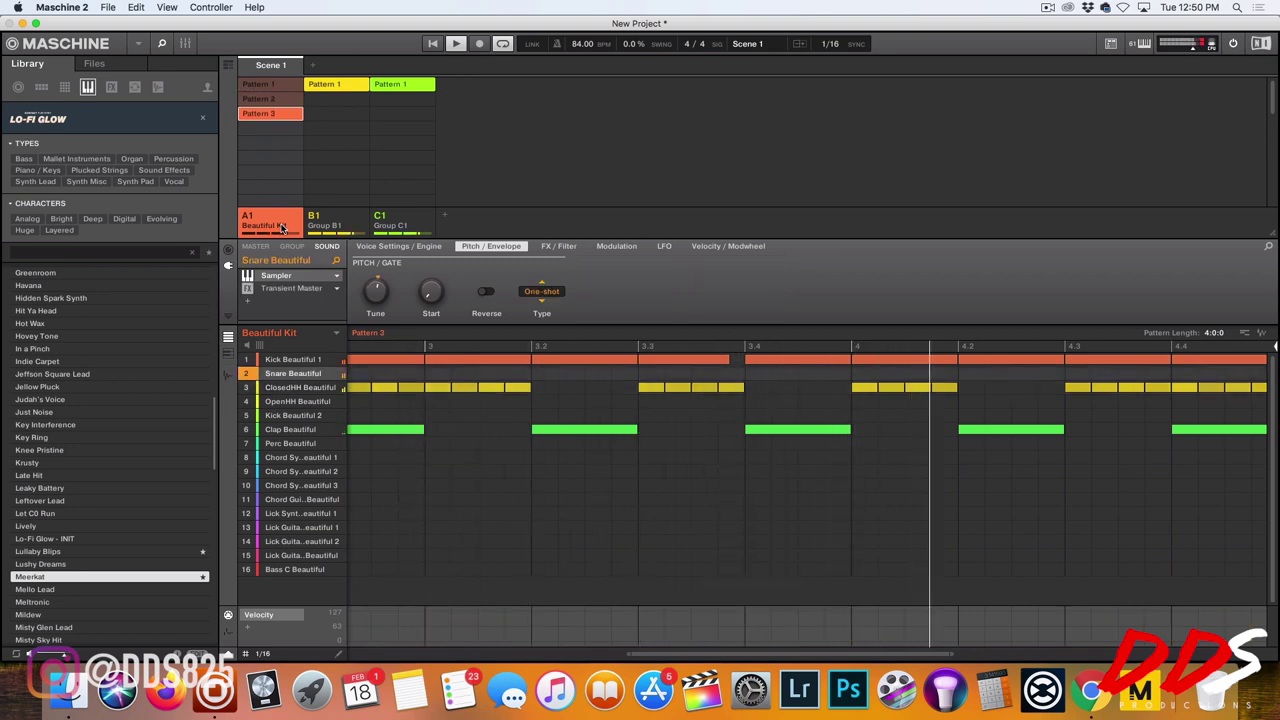
pyautogui.press('super+r')
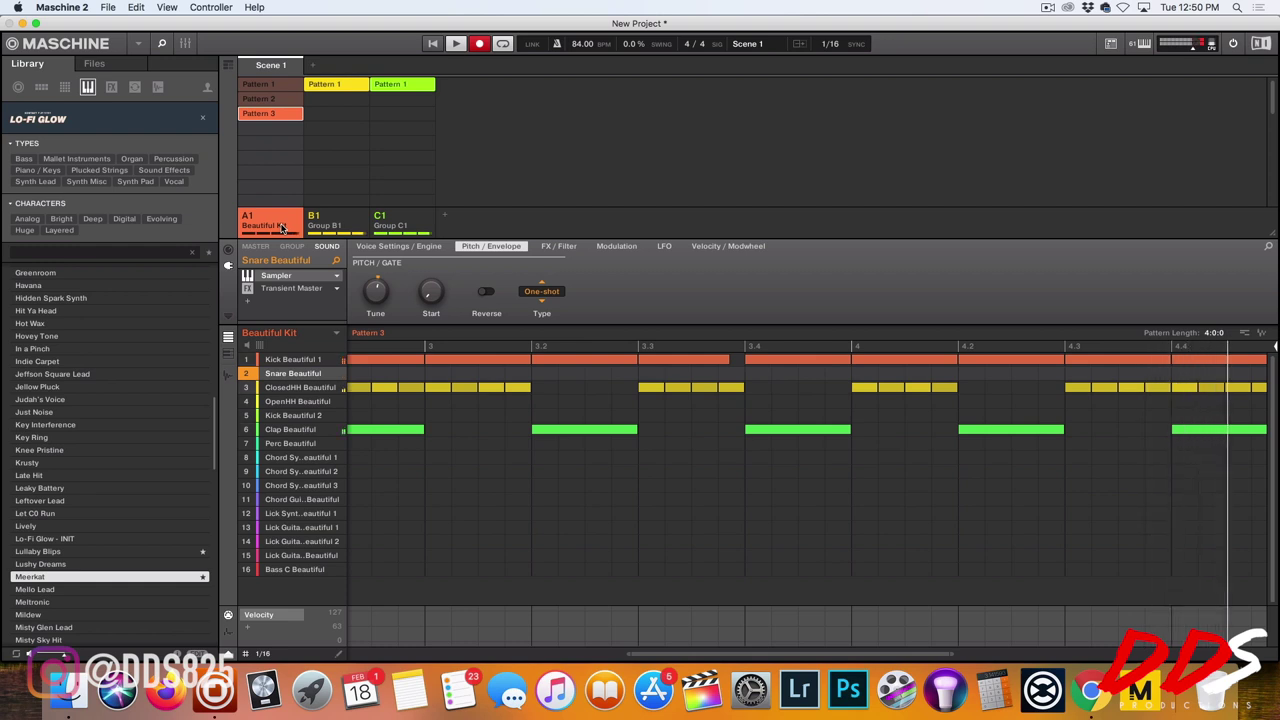
pyautogui.press('Down')
pyautogui.press('Down')
pyautogui.press('Up')
pyautogui.press('Up')
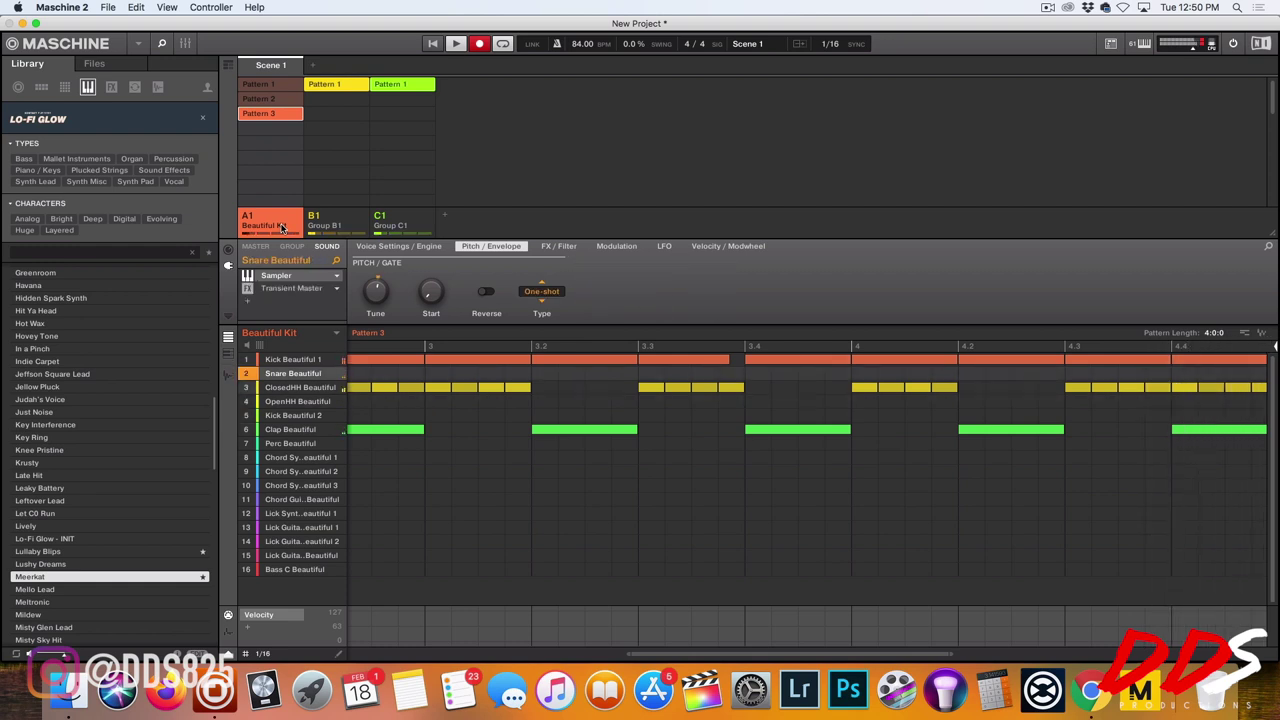
pyautogui.press('Down')
pyautogui.press('Down')
pyautogui.press('Up')
pyautogui.press('Up')
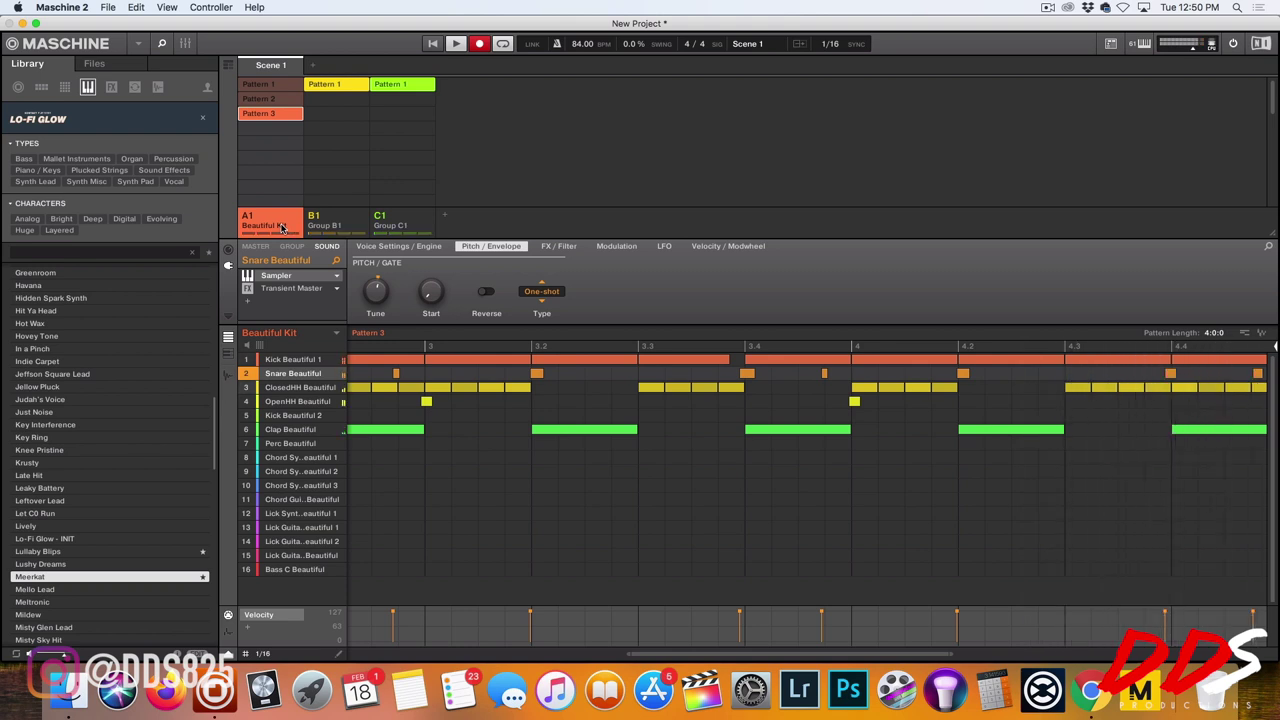
# Quantize all the recorded snare and open hi-hat notes in Pattern 3
pyautogui.press('super+a')
pyautogui.press('super+u')
pyautogui.press('super+a')
pyautogui.press('super+u')
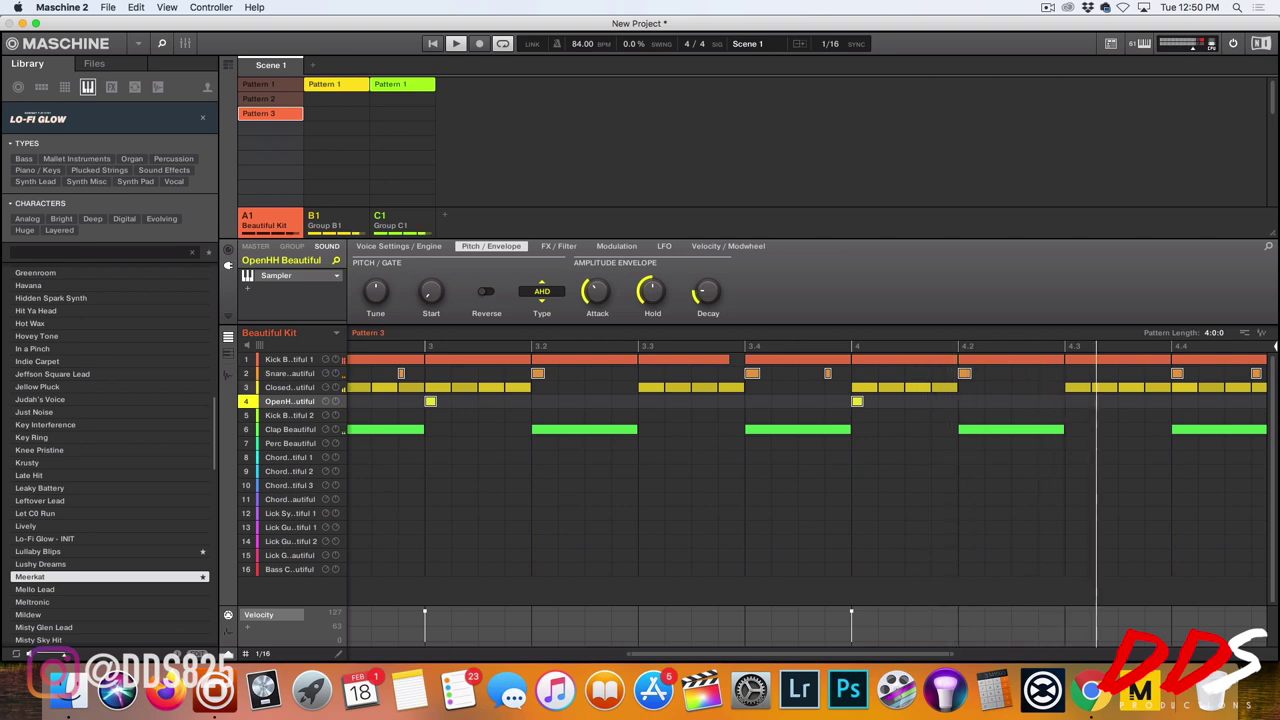
pyautogui.press('Down')
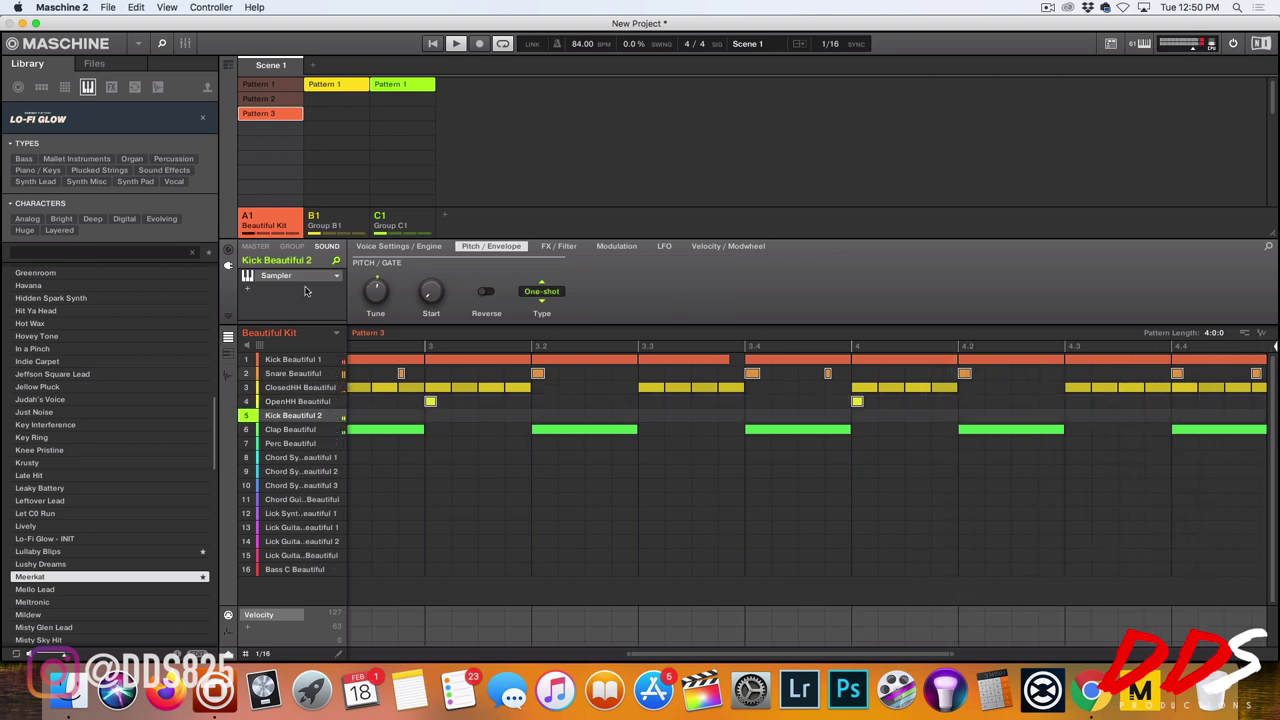
pyautogui.press('Up')
pyautogui.press('Up')
pyautogui.press('Up')
pyautogui.press('Up')
pyautogui.press('Down')
pyautogui.press('Down')
pyautogui.press('Down')
pyautogui.press('Down')
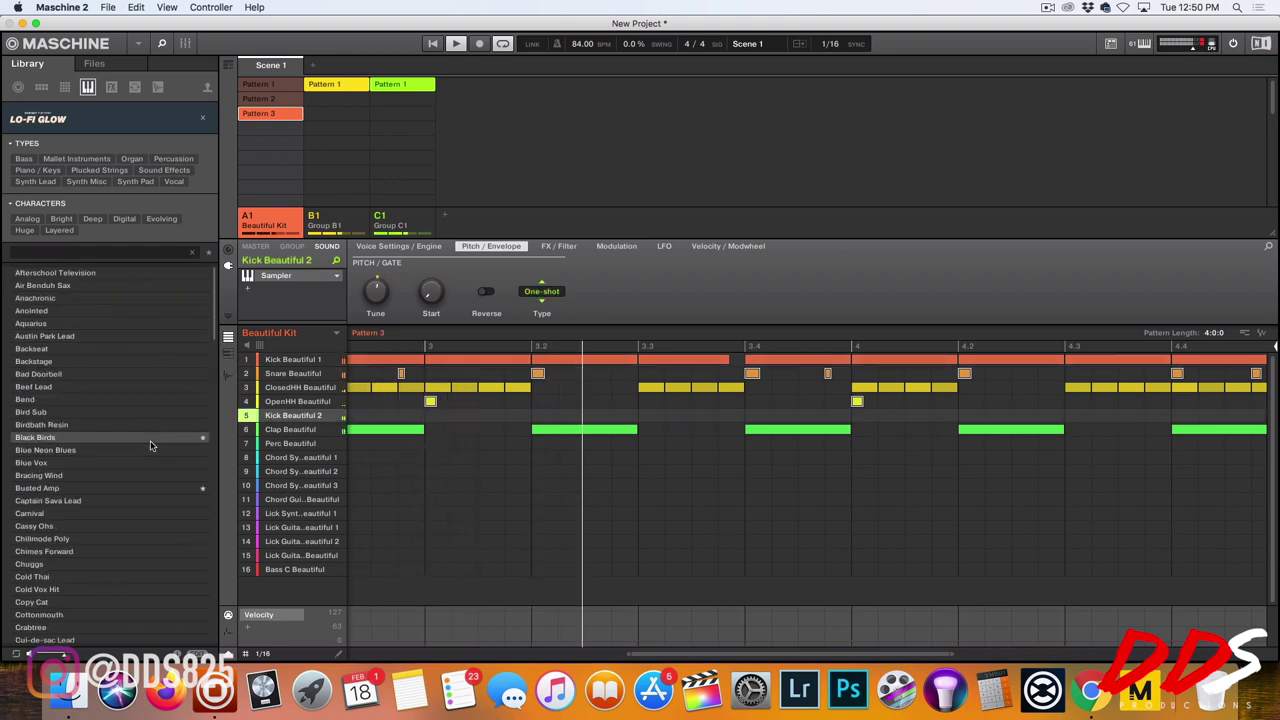
# Load the Busted Amp preset into the first sound of a new group D1 and record a four-bar bass line
pyautogui.click(150, 437)
pyautogui.press('Down')
pyautogui.press('Down')
pyautogui.press('Down')
pyautogui.press('Down')
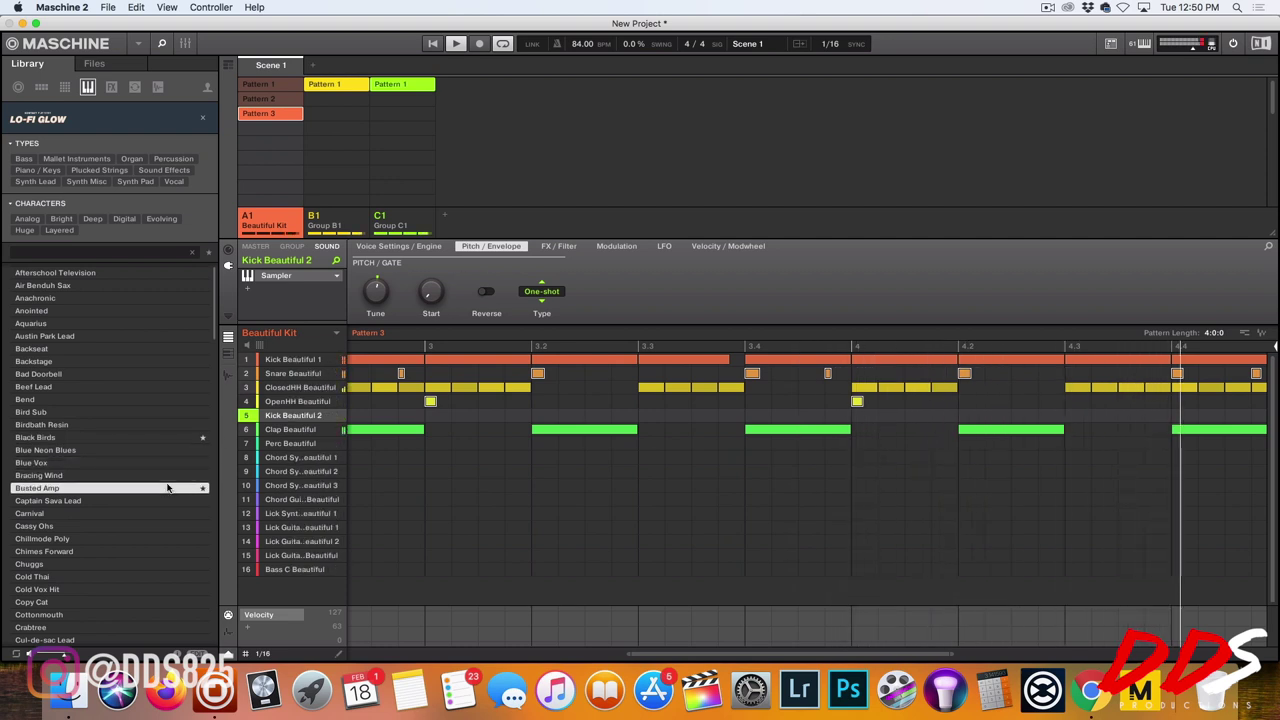
pyautogui.click(444, 216)
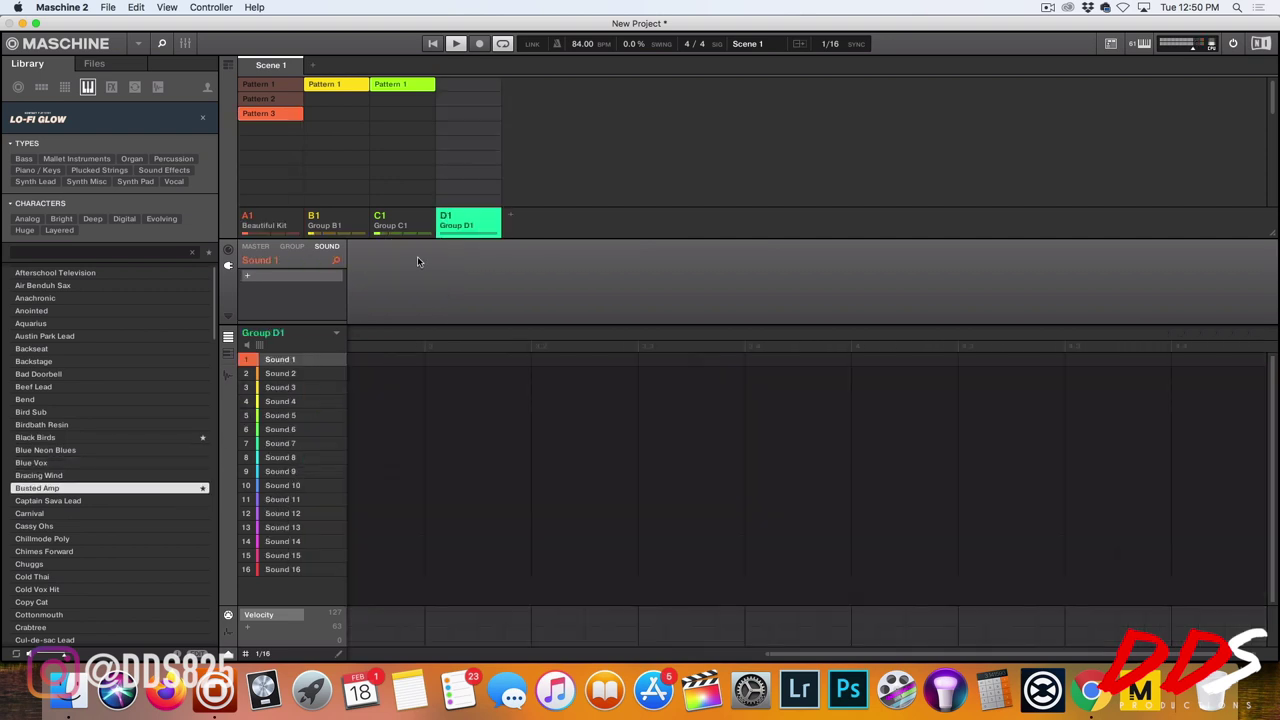
pyautogui.doubleClick(175, 490)
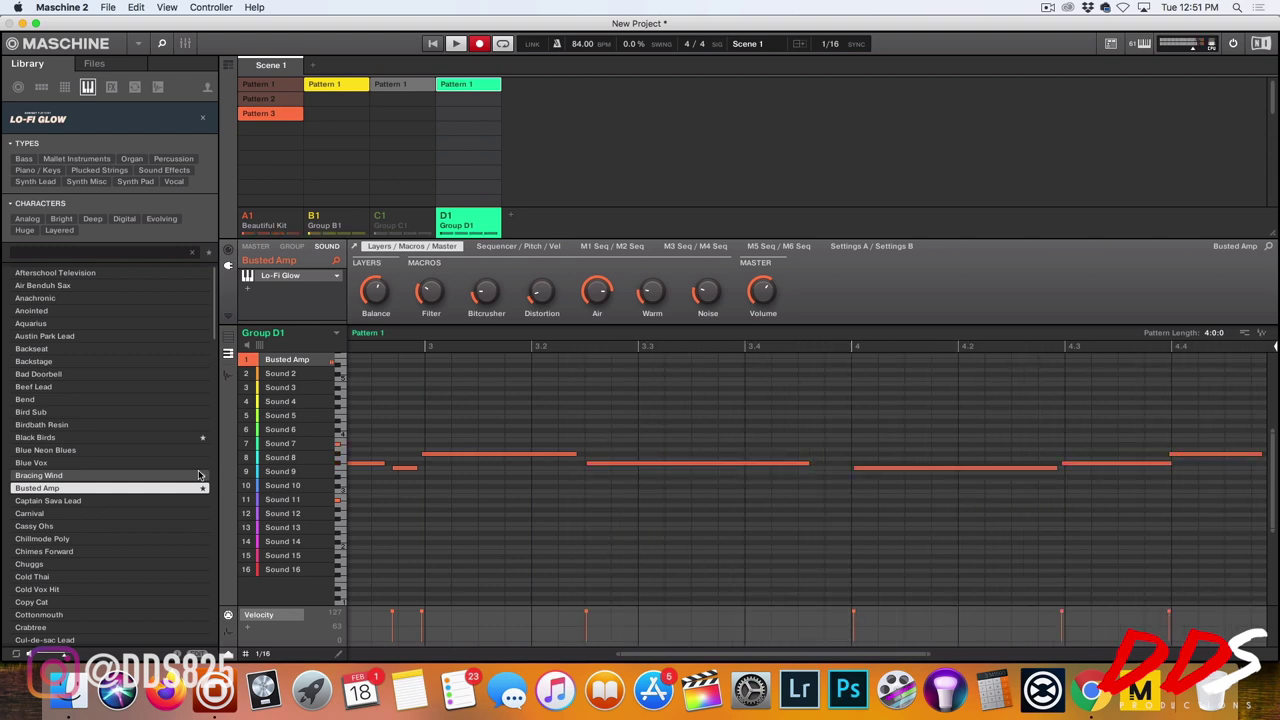
pyautogui.press('space')
# Quantize the Busted Amp bass line and transpose all its notes down three octaves
pyautogui.hotkey('shift', 'Down')
pyautogui.hotkey('shift', 'Down')
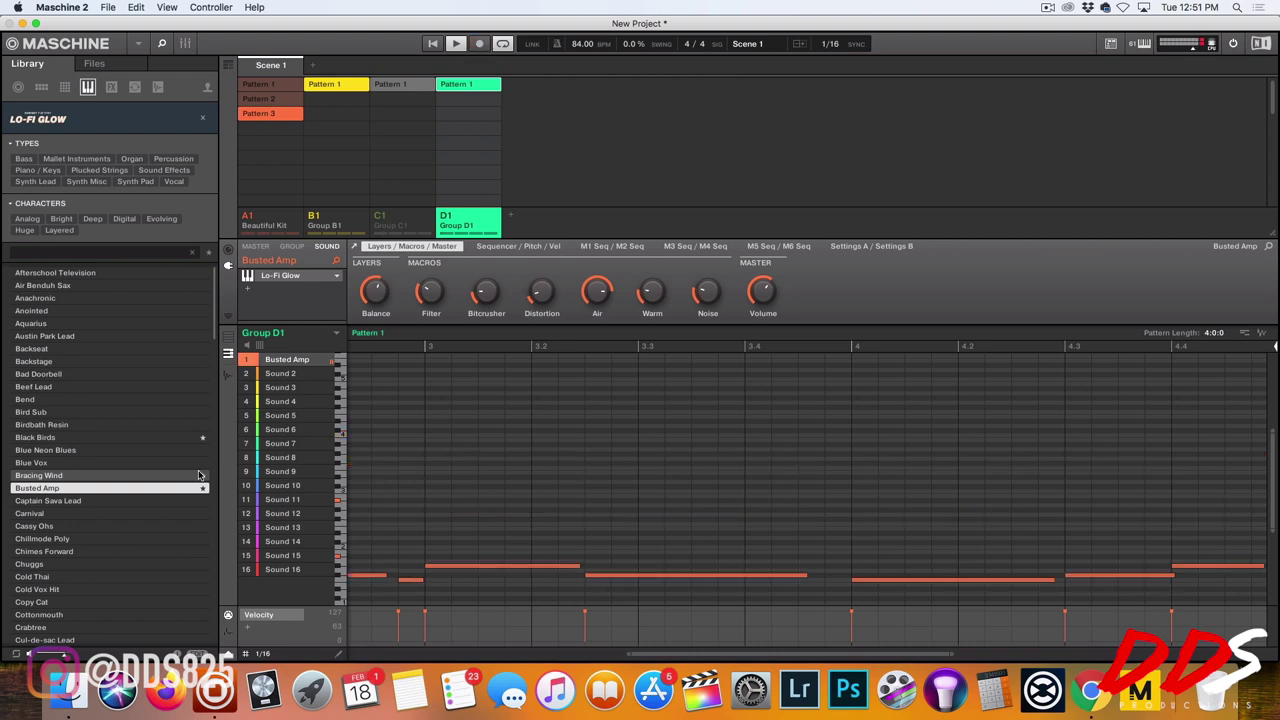
pyautogui.hotkey('shift', 'Down')
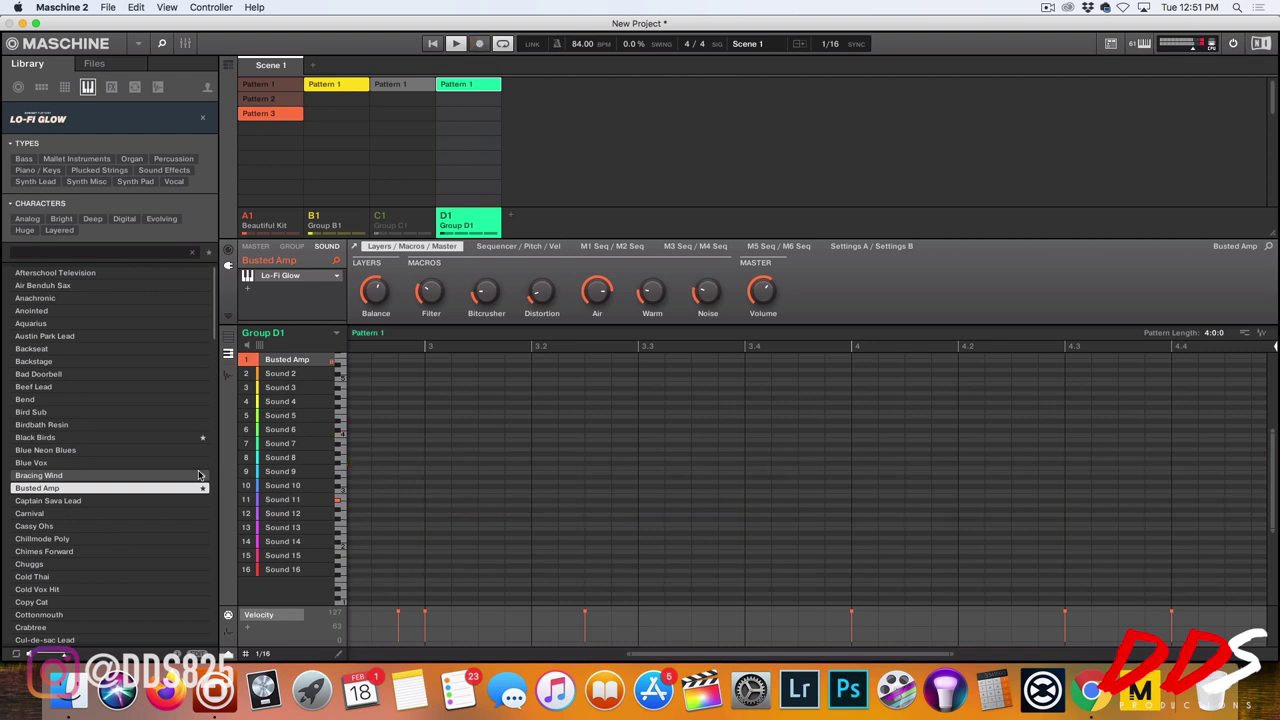
# Show group D1's pattern in group view, replace Busted Amp with the Bird Sub preset, and mark Bird Sub as a favorite
pyautogui.click(229, 337)
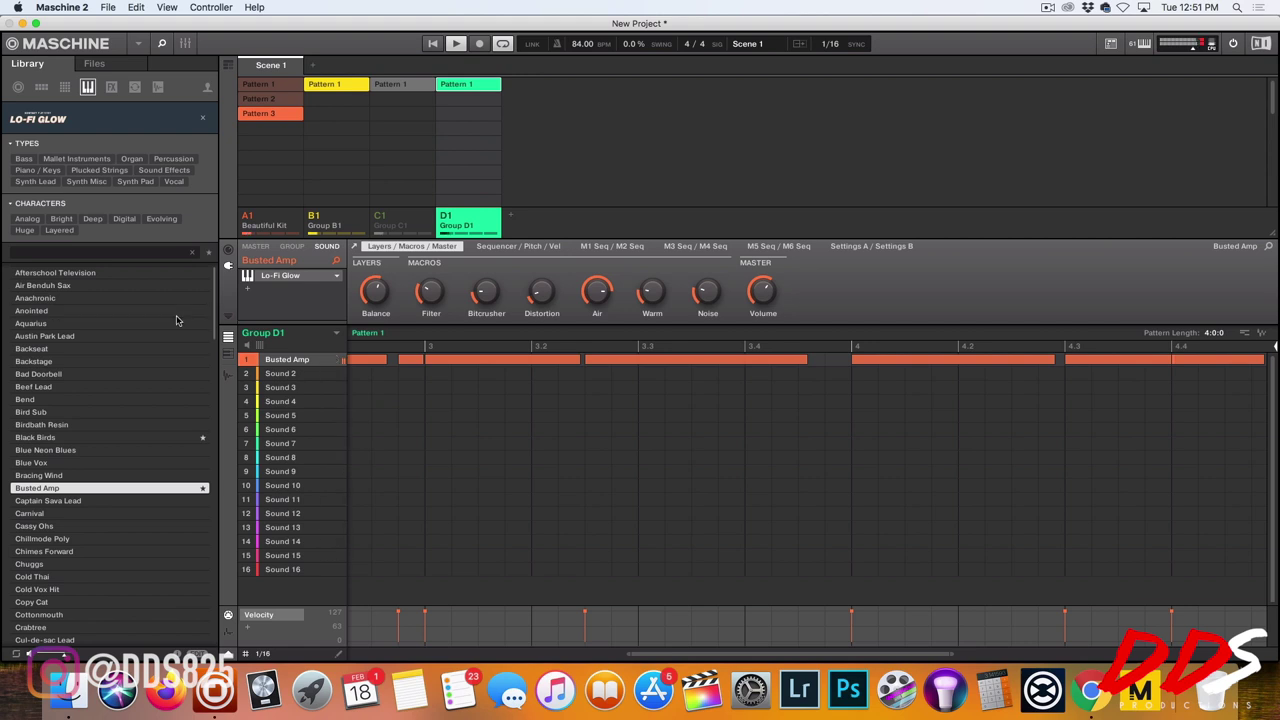
pyautogui.click(129, 411)
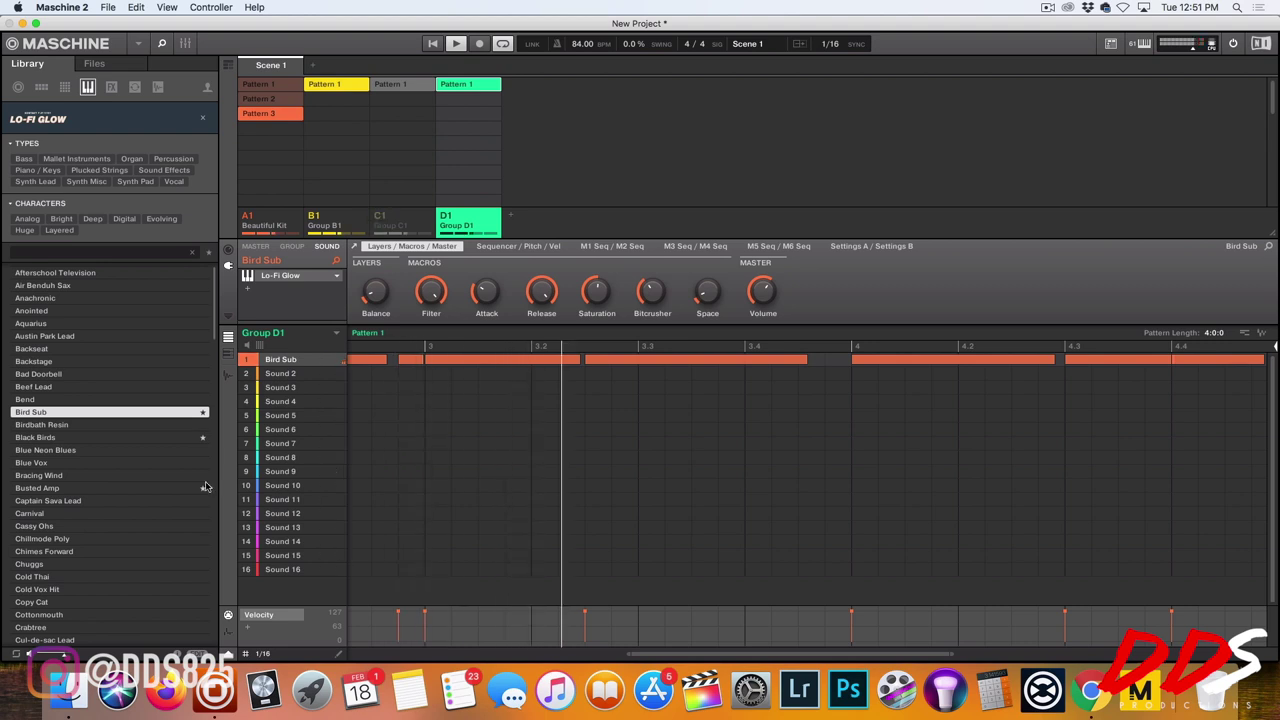
pyautogui.press('c')
# Save the project as 18th in the Feb folder under Projects, 2020
pyautogui.click(107, 7)
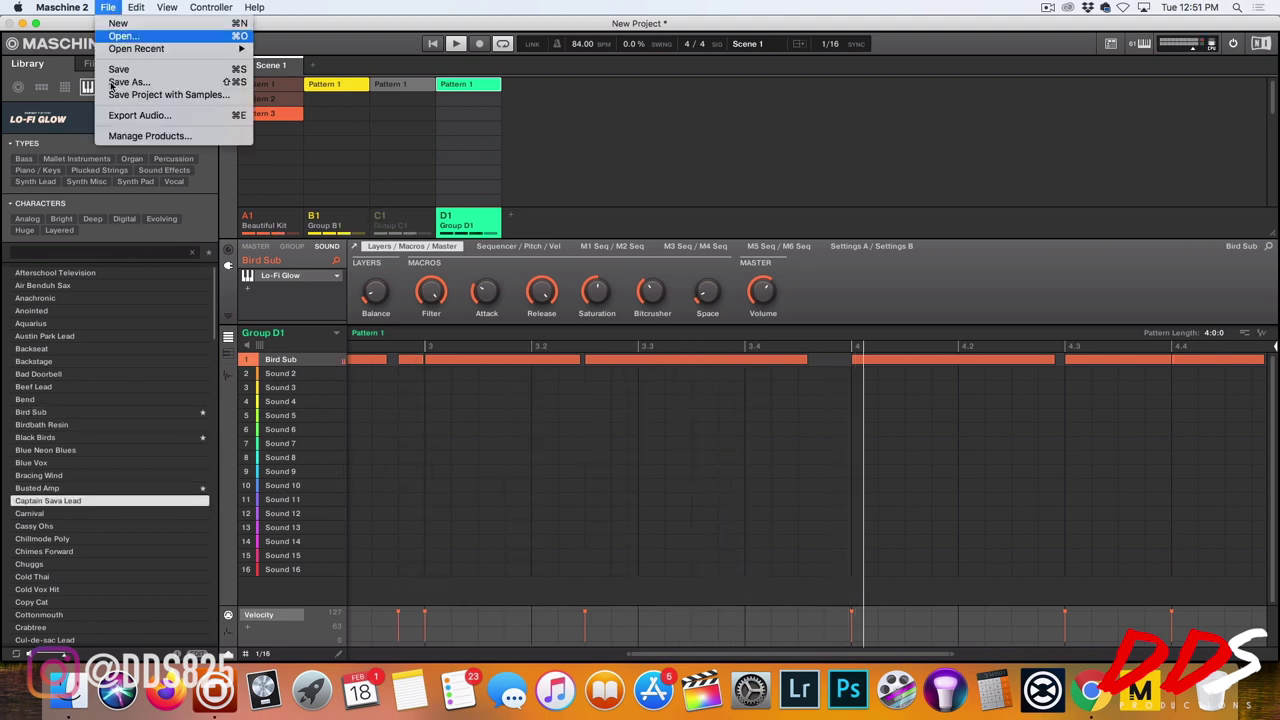
pyautogui.click(127, 83)
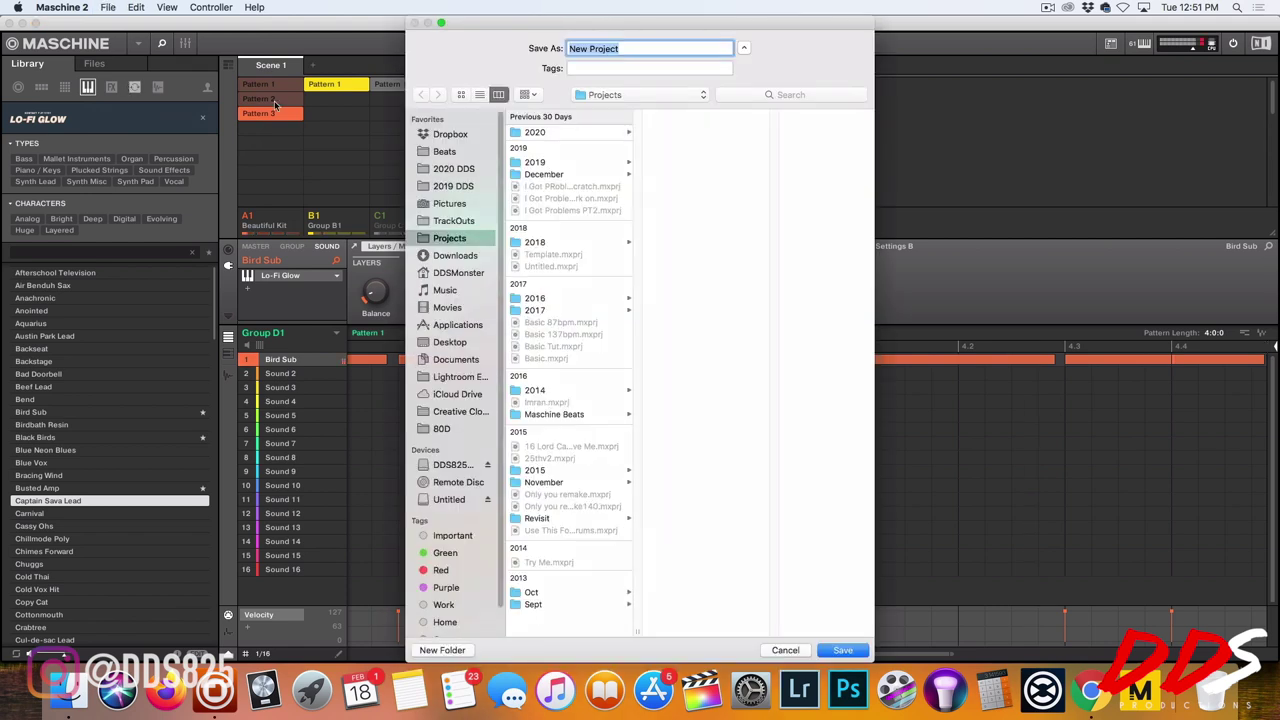
pyautogui.click(586, 132)
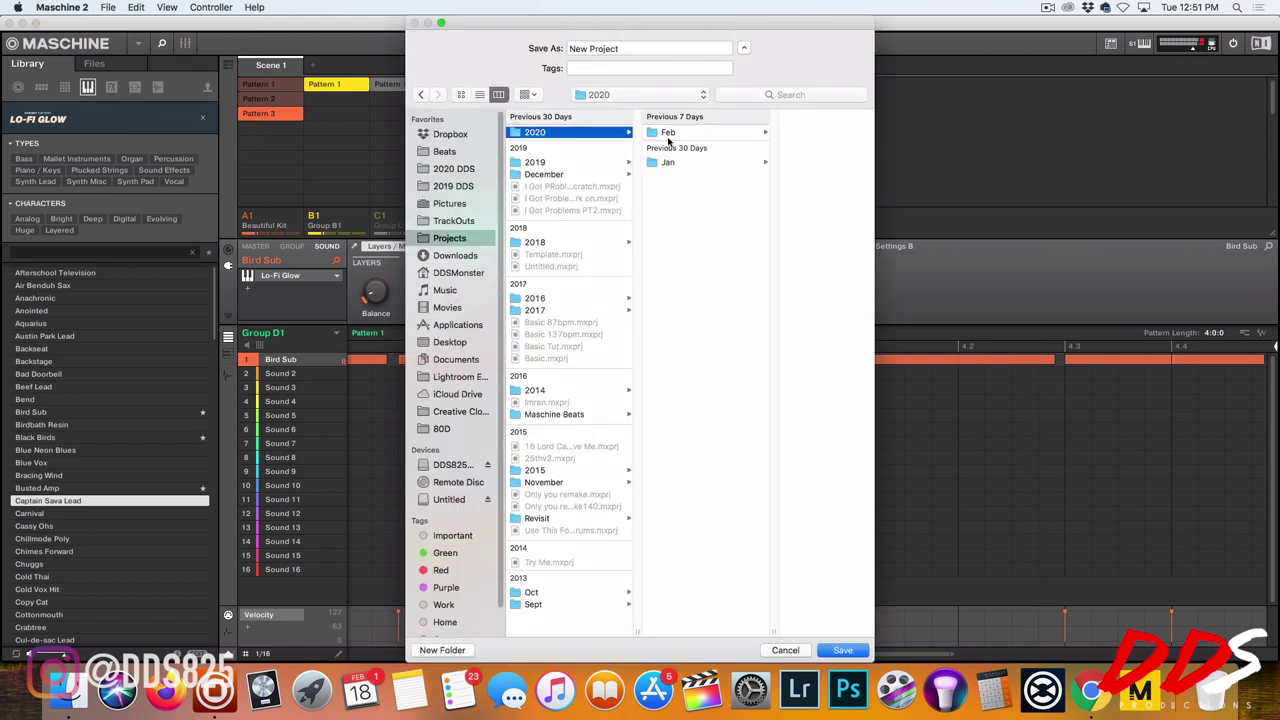
pyautogui.click(650, 132)
pyautogui.click(626, 49)
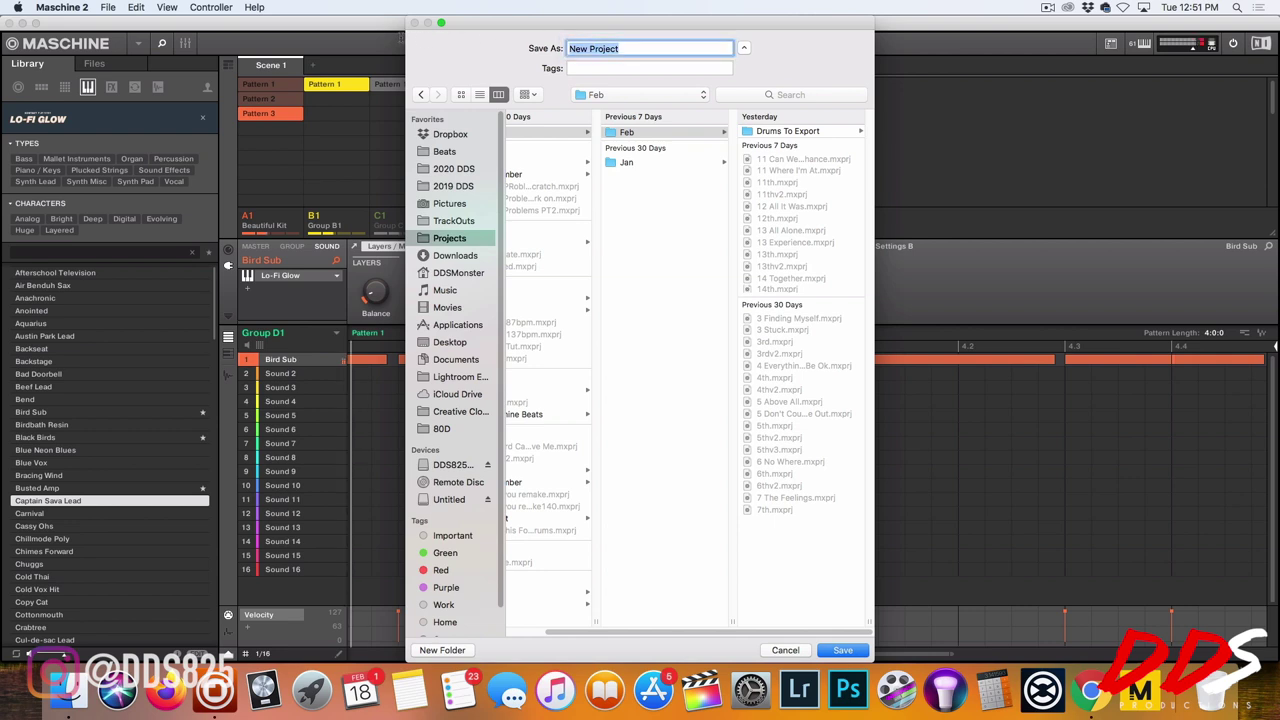
pyautogui.write('1')
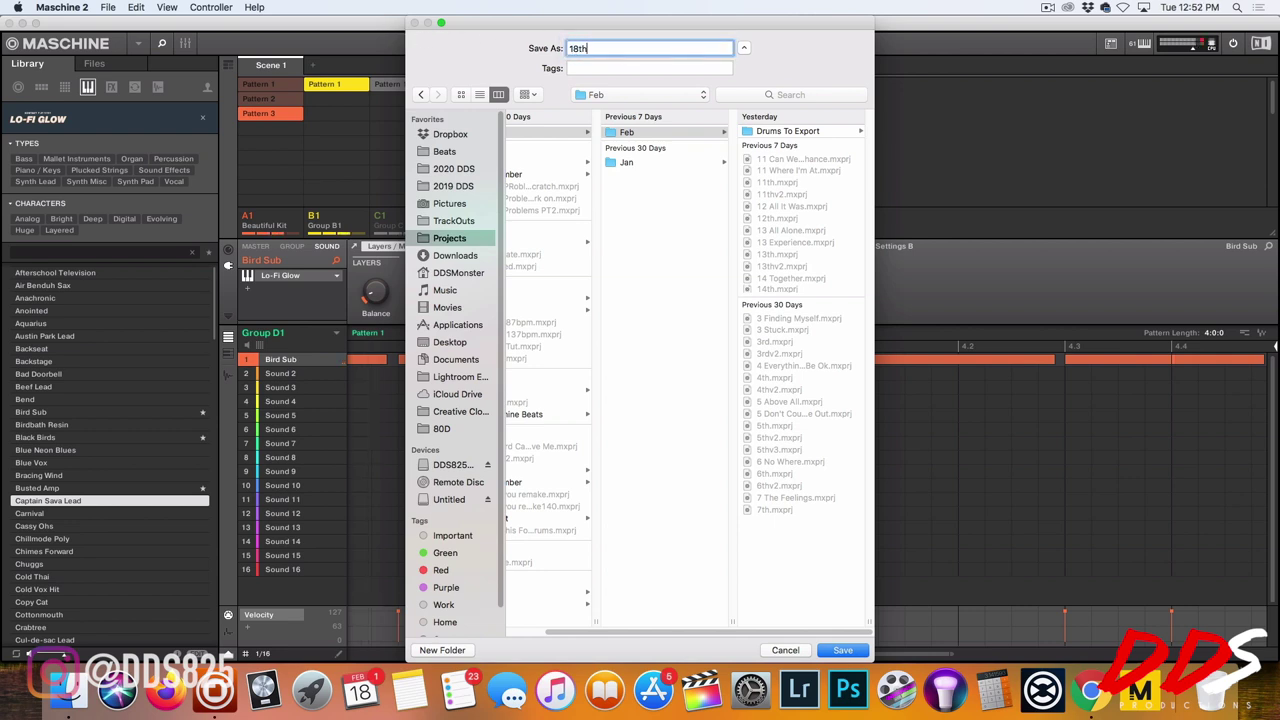
pyautogui.write('8th')
pyautogui.press('Return')
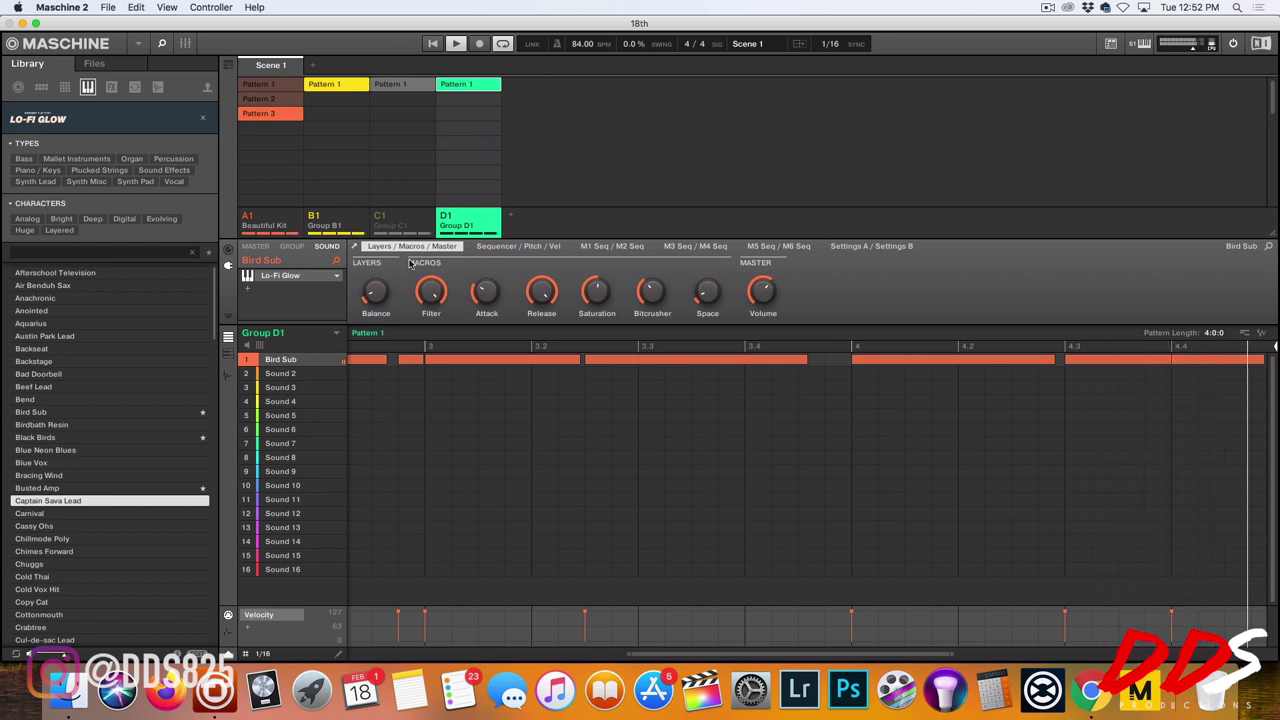
# Load the Stagedust preset from Piano / Keys into a new group E1, mark it as a favorite, and record a four-bar melody
pyautogui.click(511, 220)
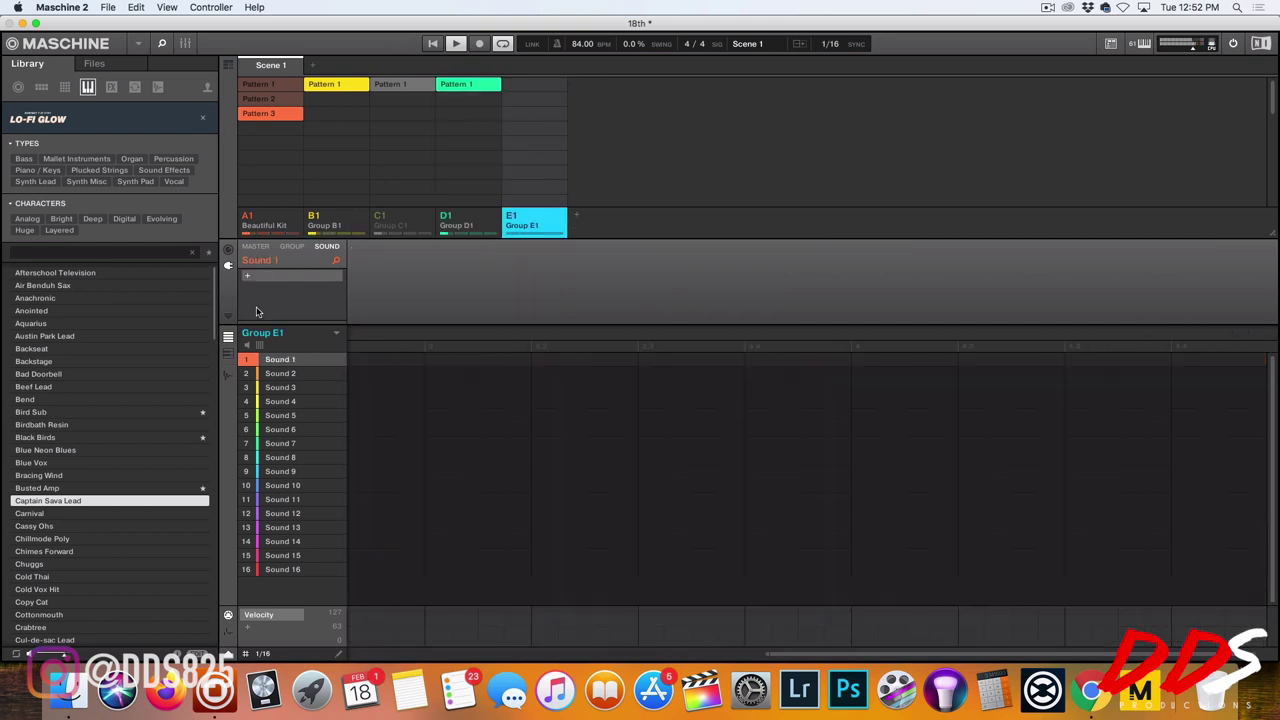
pyautogui.click(53, 172)
pyautogui.click(73, 416)
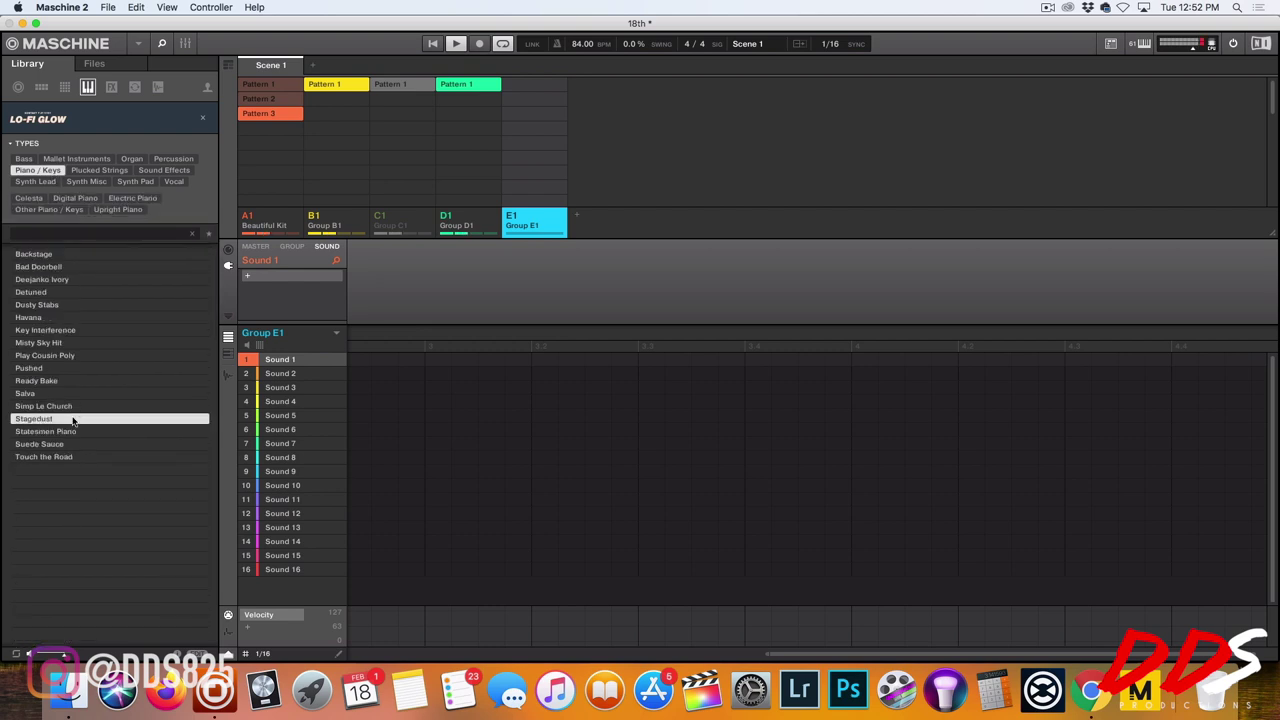
pyautogui.doubleClick(73, 420)
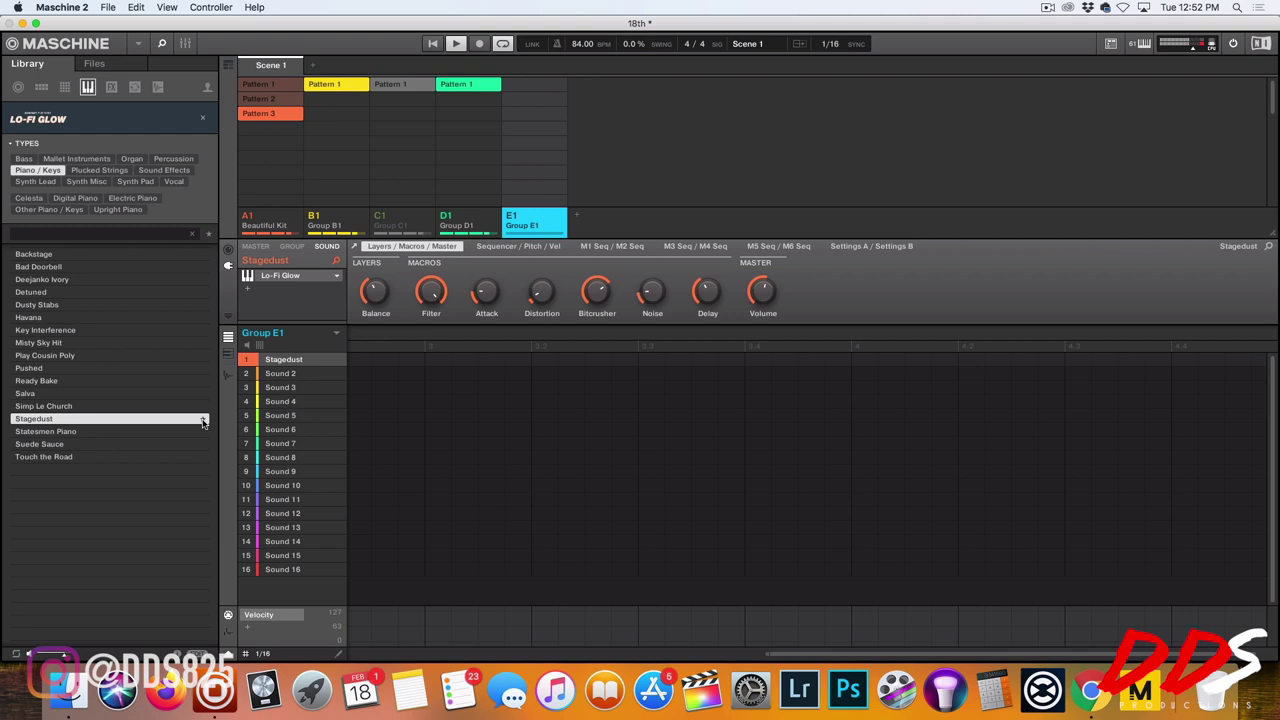
pyautogui.press('k')
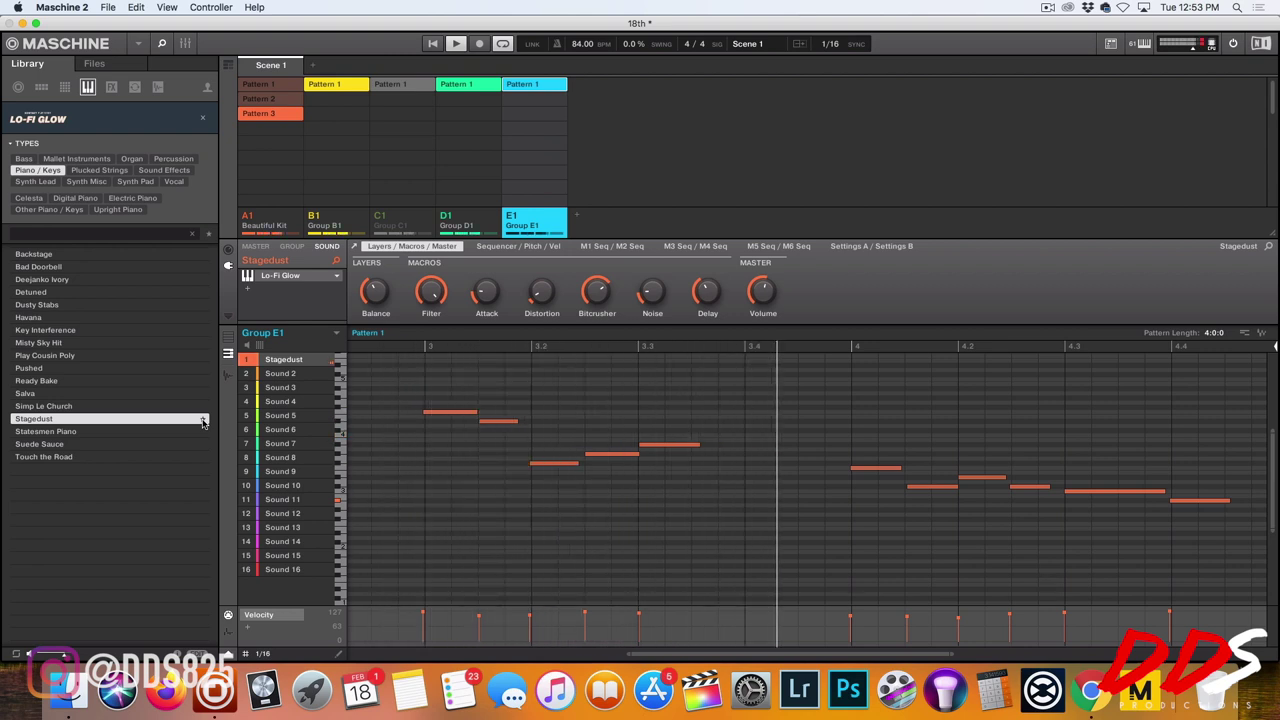
# Unmute group C1, compare Piano / Keys presets on the E1 melody, and load Misty Sky Hit, marking it as a favorite
pyautogui.click(380, 218)
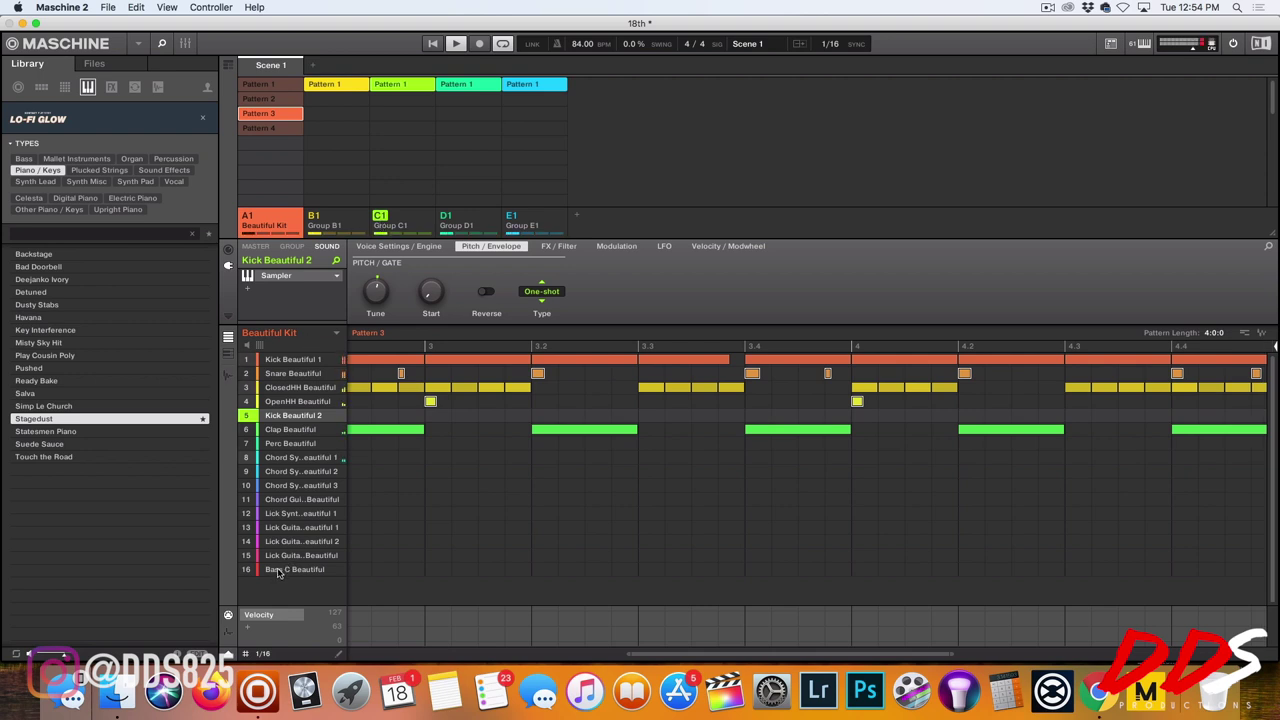
pyautogui.click(93, 431)
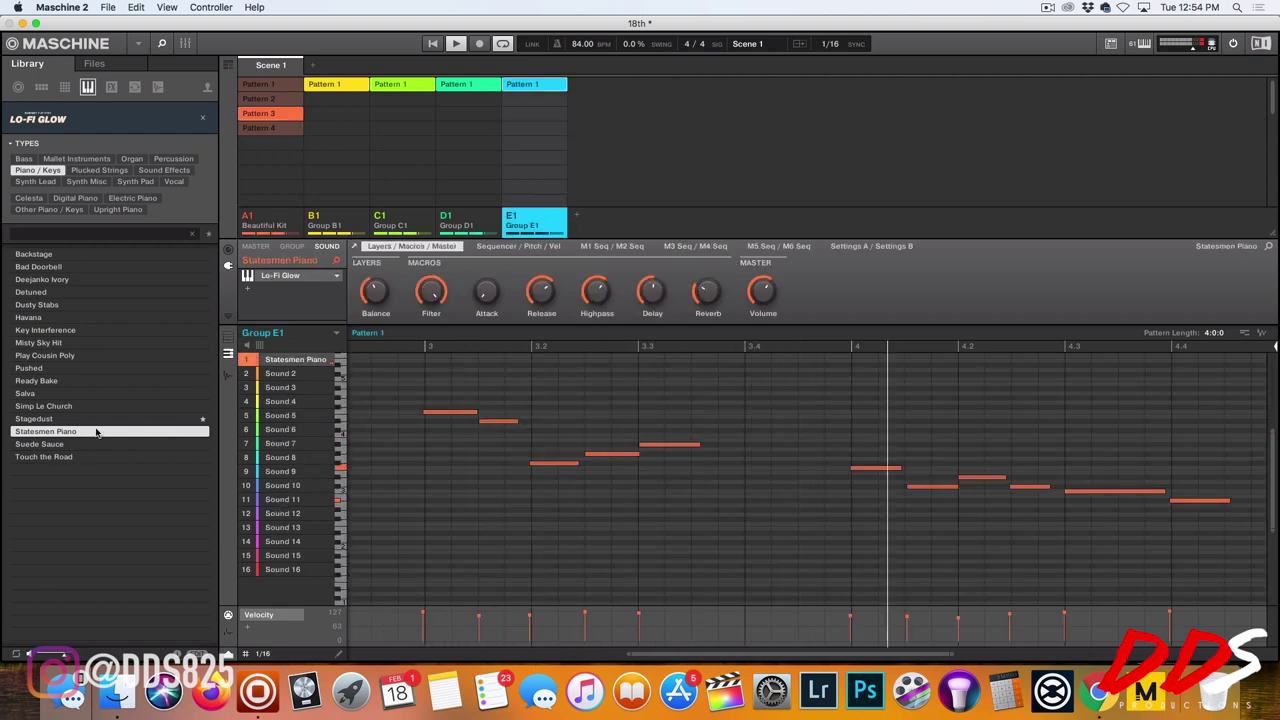
pyautogui.click(91, 421)
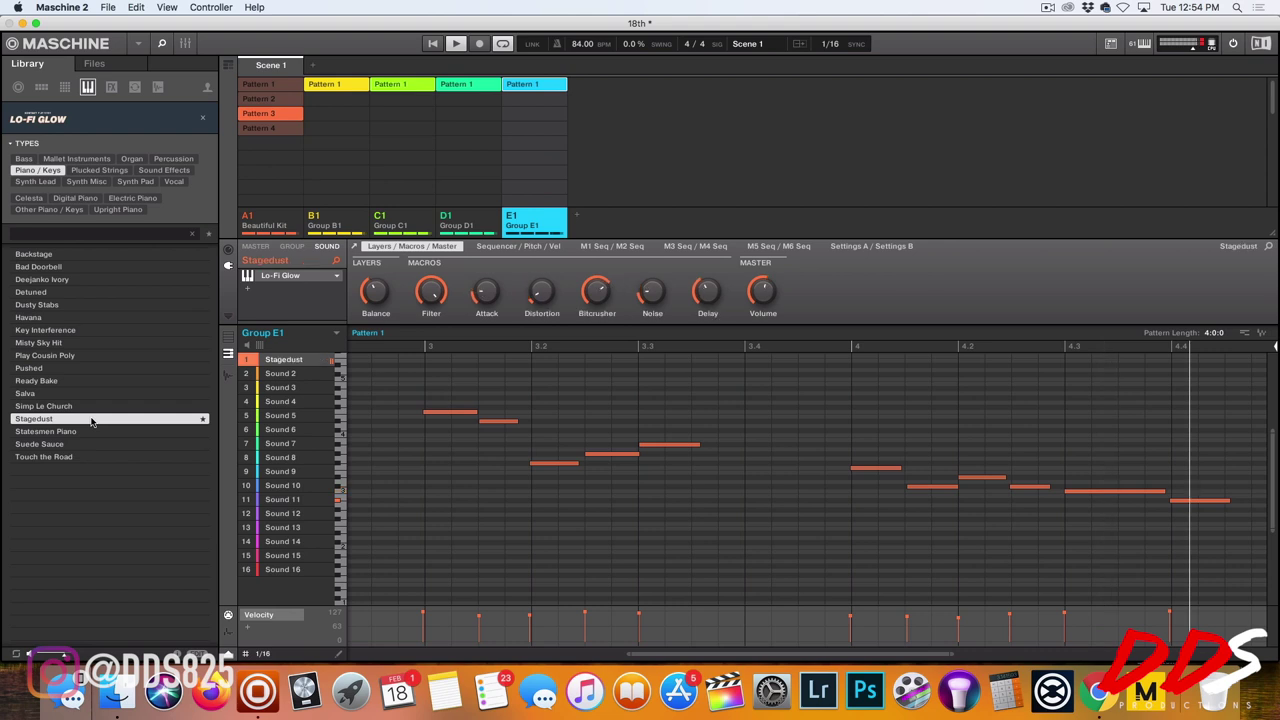
pyautogui.click(100, 357)
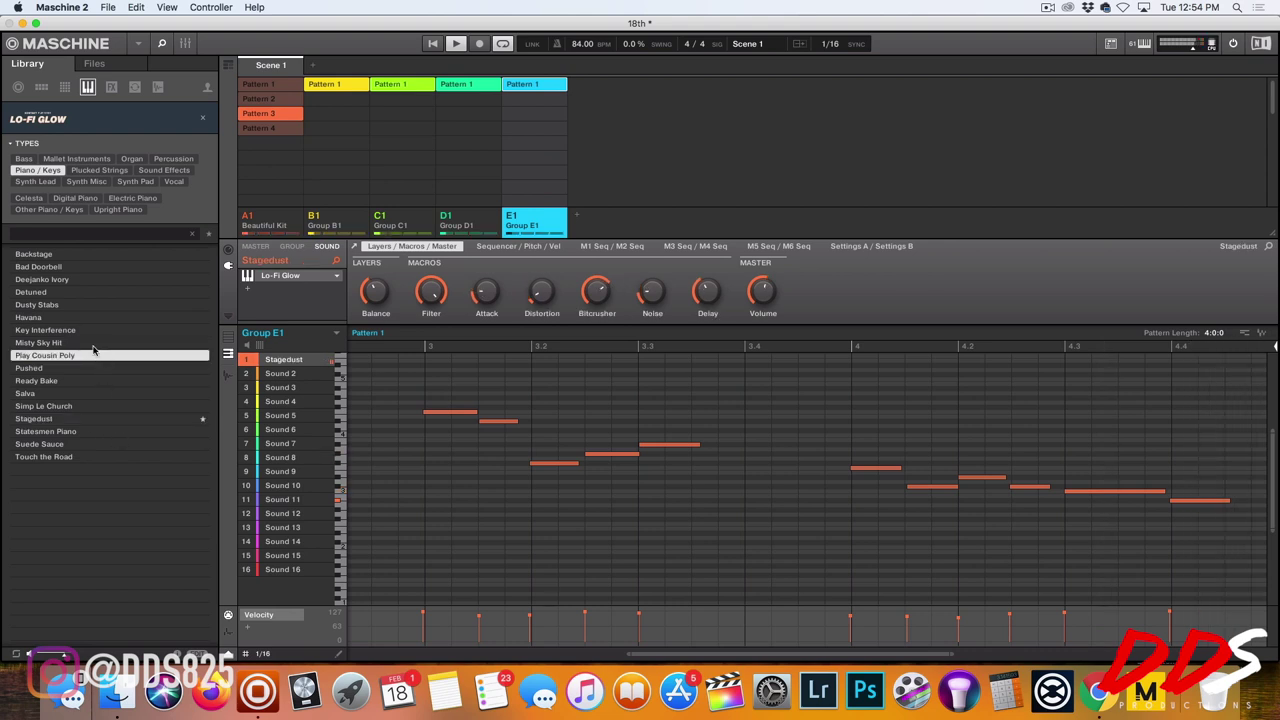
pyautogui.click(92, 345)
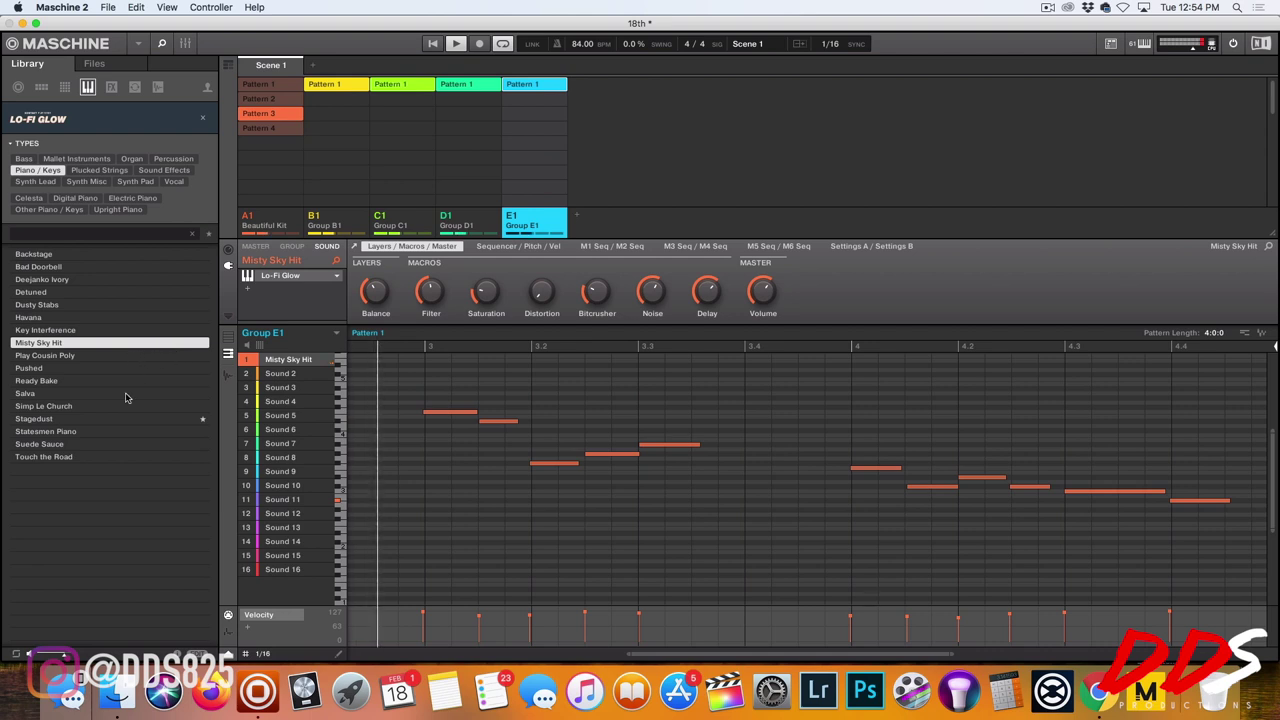
# Mute group C1 and save the project
pyautogui.rightClick(378, 220)
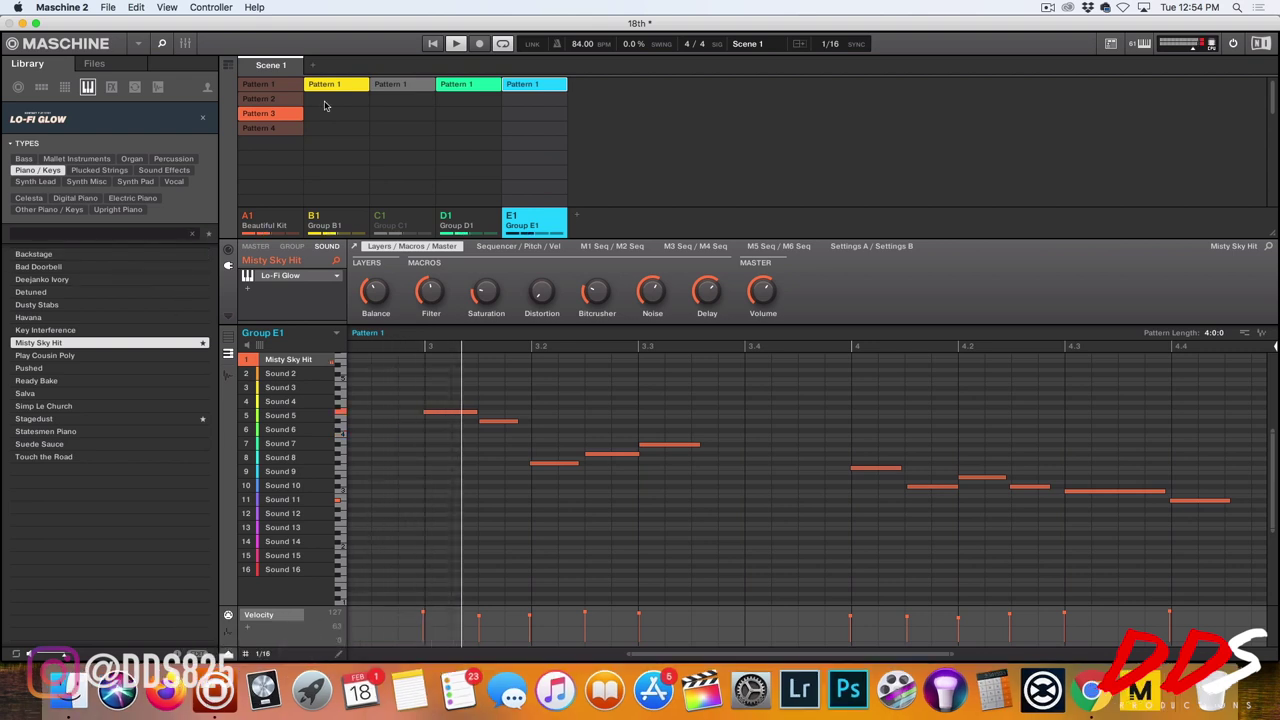
pyautogui.click(107, 7)
pyautogui.click(131, 68)
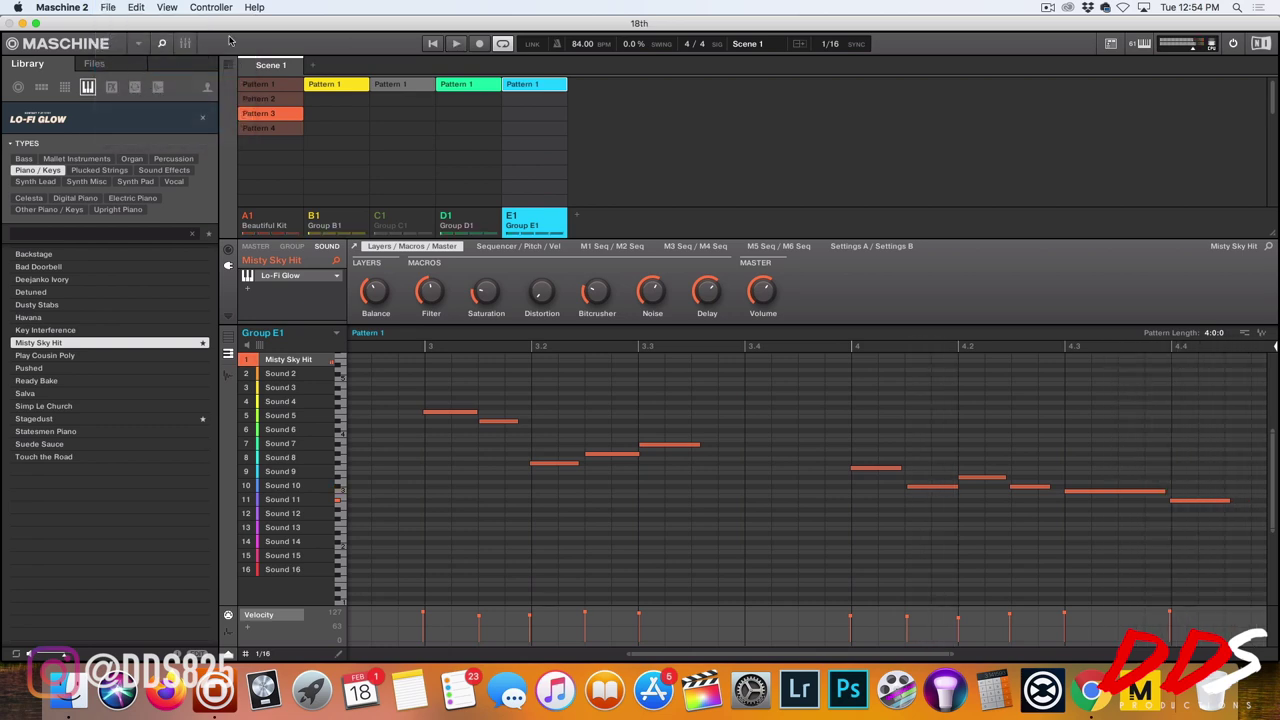
pyautogui.click(1048, 7)
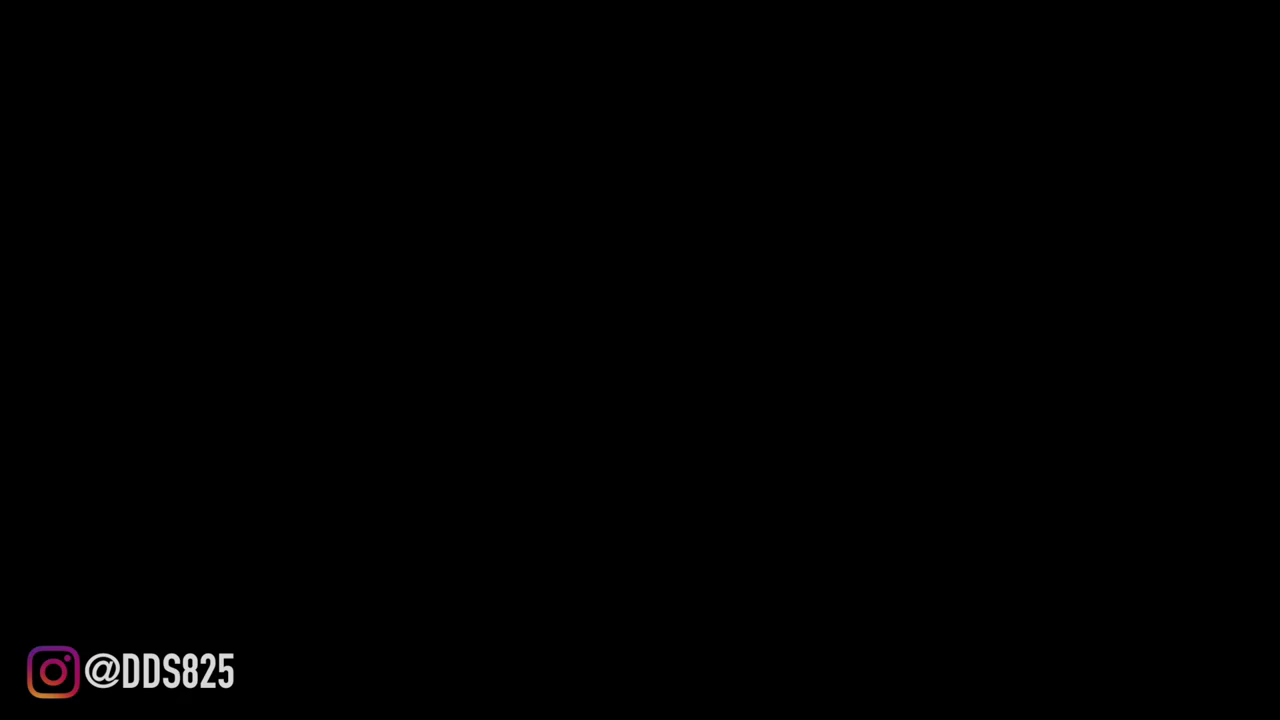